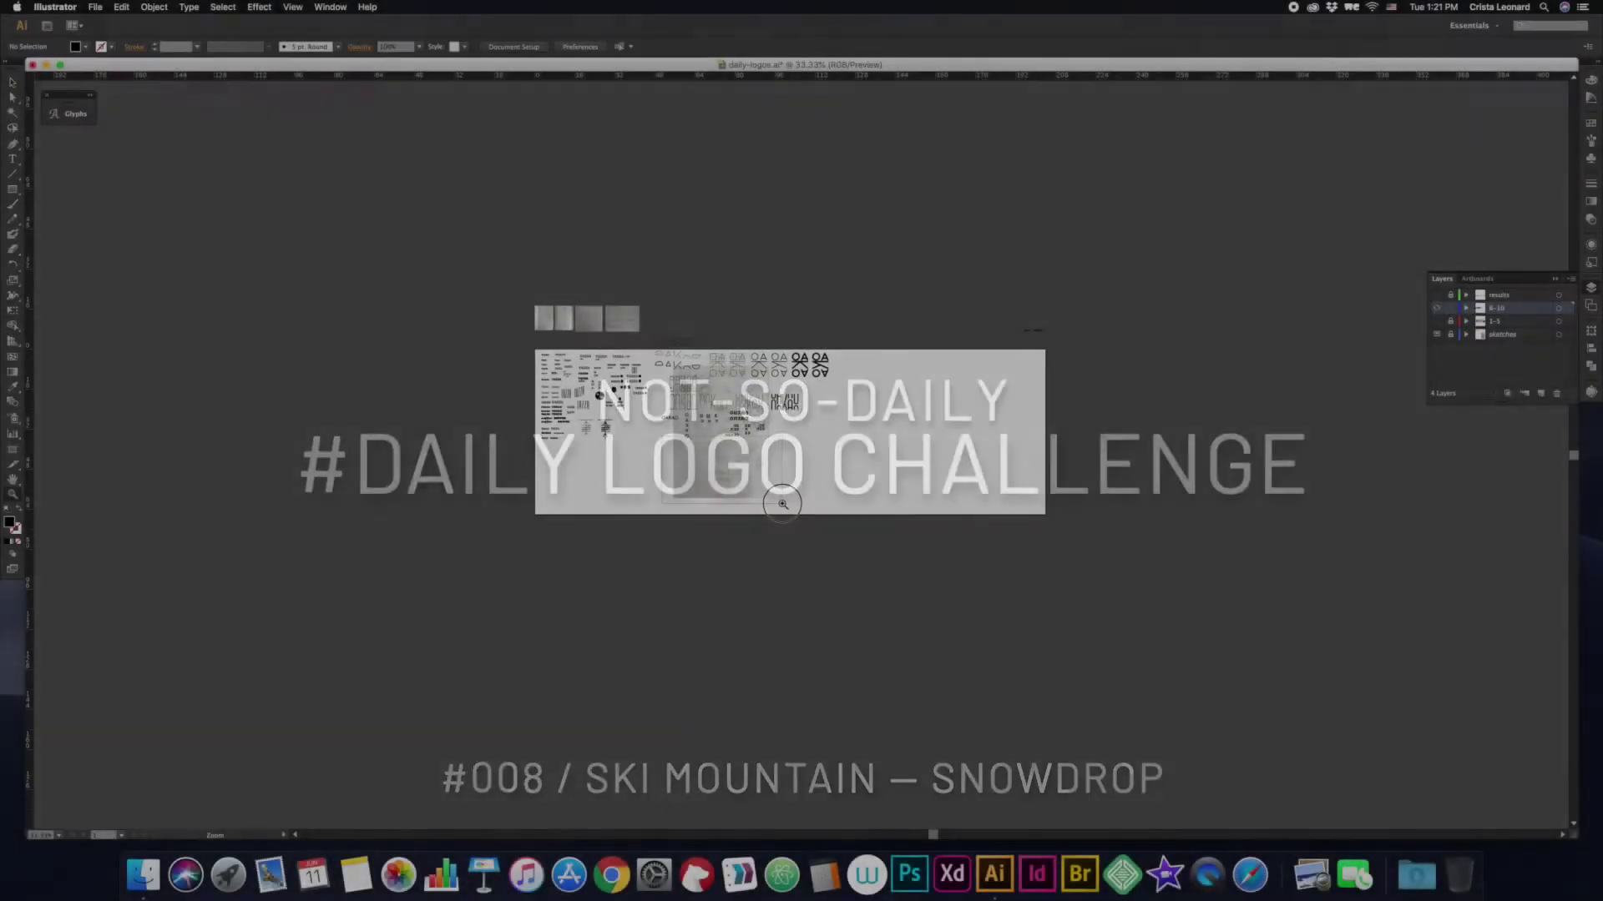
Step: Scroll to the sketch artboard and start a SNOWDROP type line with the Type tool
scroll(465, 308, "right", 1)
key("t")
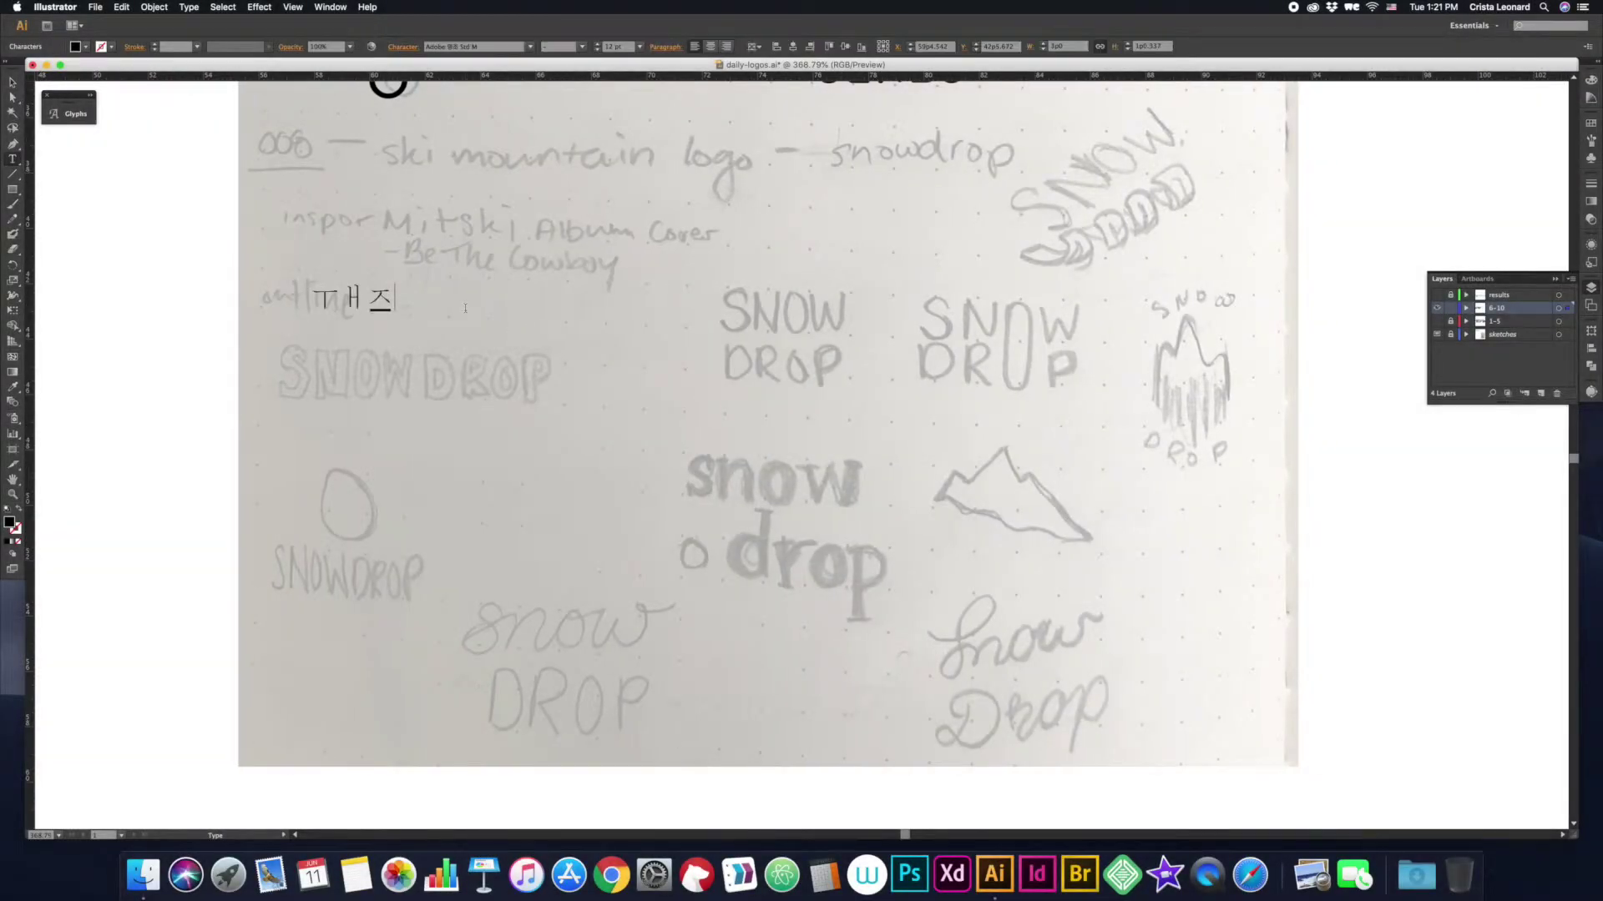
Step: Finish SNOWDROP and add a stacked SNOW / DROP text block beside it
type("ROP")
left_click(531, 297)
type("SNOW")
key("Return")
type("DROP")
key("Escape")
key("Return")
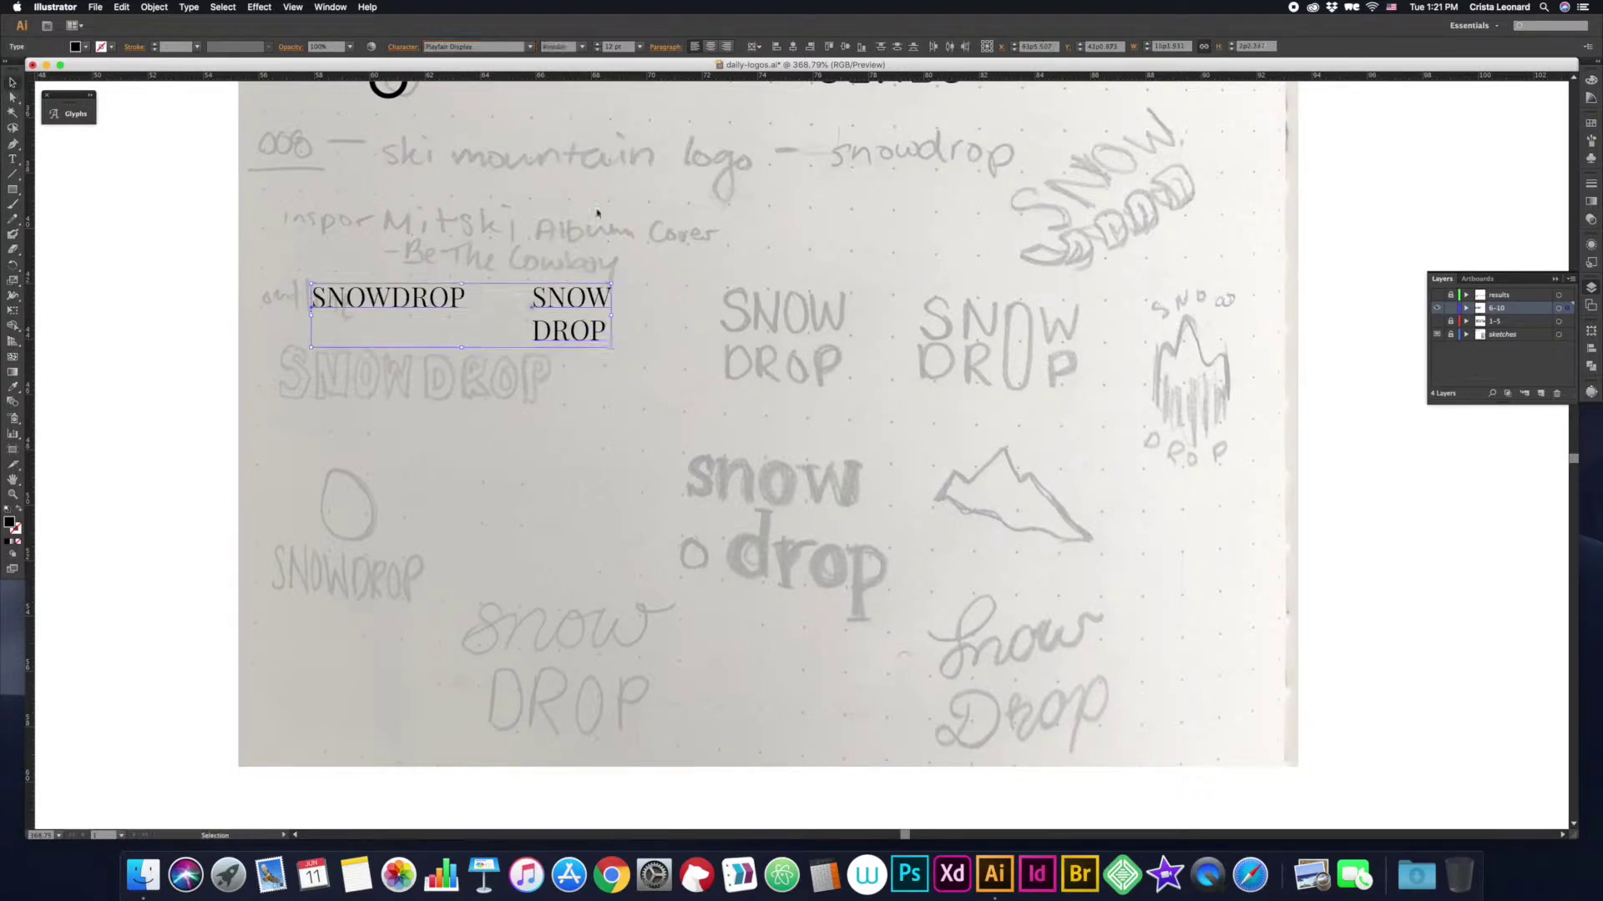
Step: Duplicate the text blocks into second and third rows, setting one copy in Bebas Neue
left_click_drag(388, 298, 388, 384)
key("Return")
key("t")
type("ROP")
key("Escape")
left_click_drag(393, 385, 394, 464)
Step: Place a snow drop copy on the sketch in Playfair Display Bold and duplicate it higher
left_click_drag(555, 467, 763, 467)
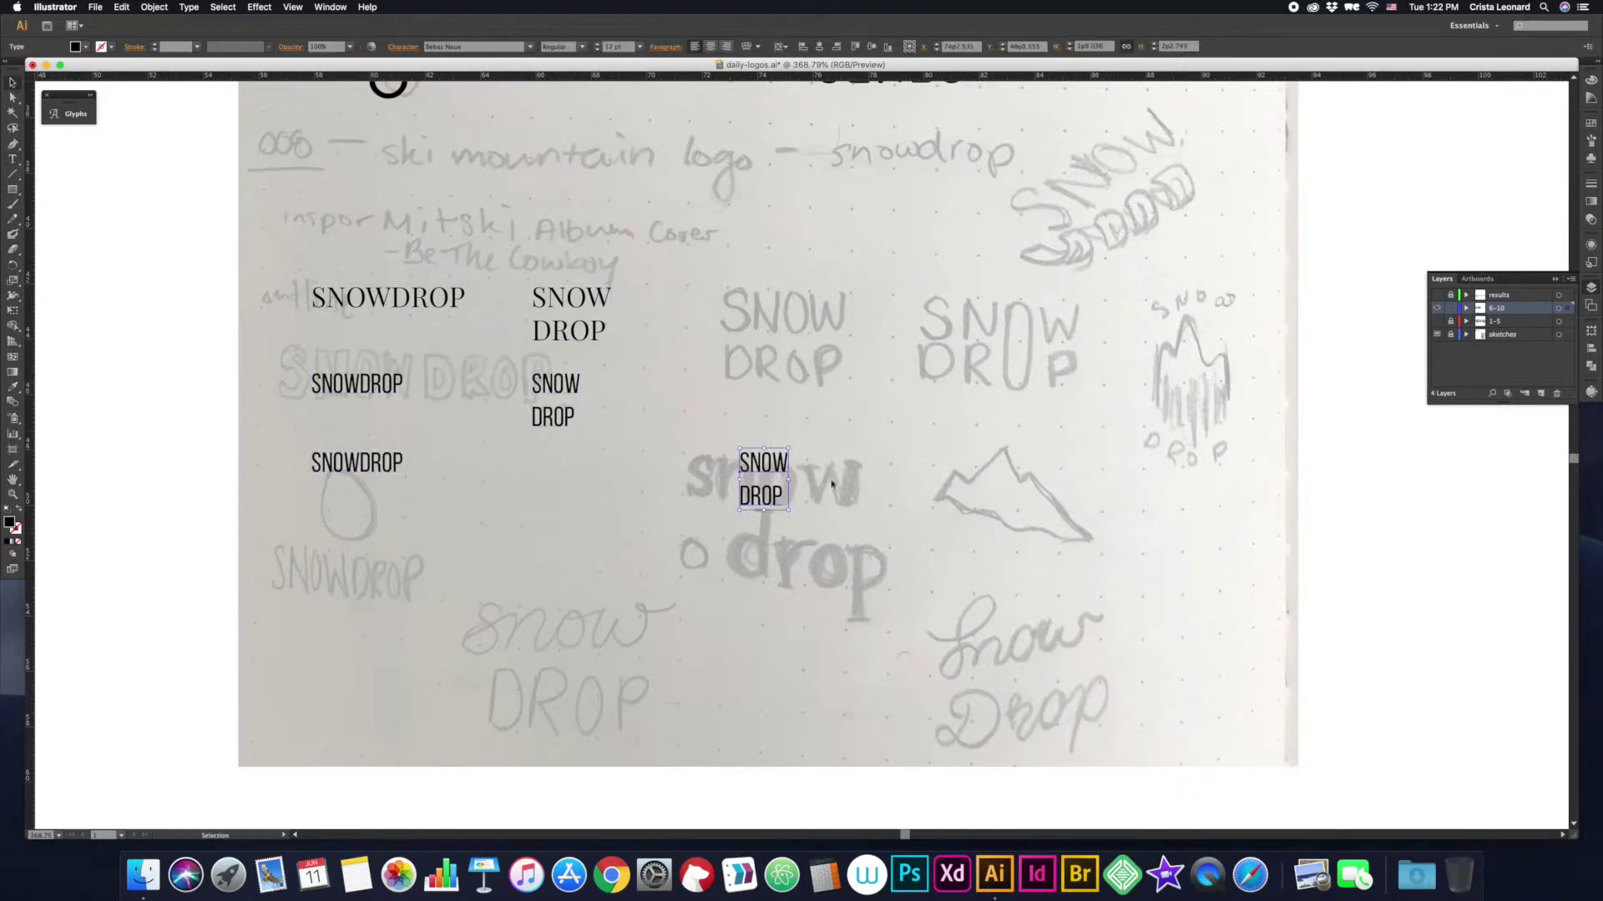
key("Return")
left_click(582, 46)
left_click(555, 84)
key("Escape")
left_click_drag(775, 476, 776, 502)
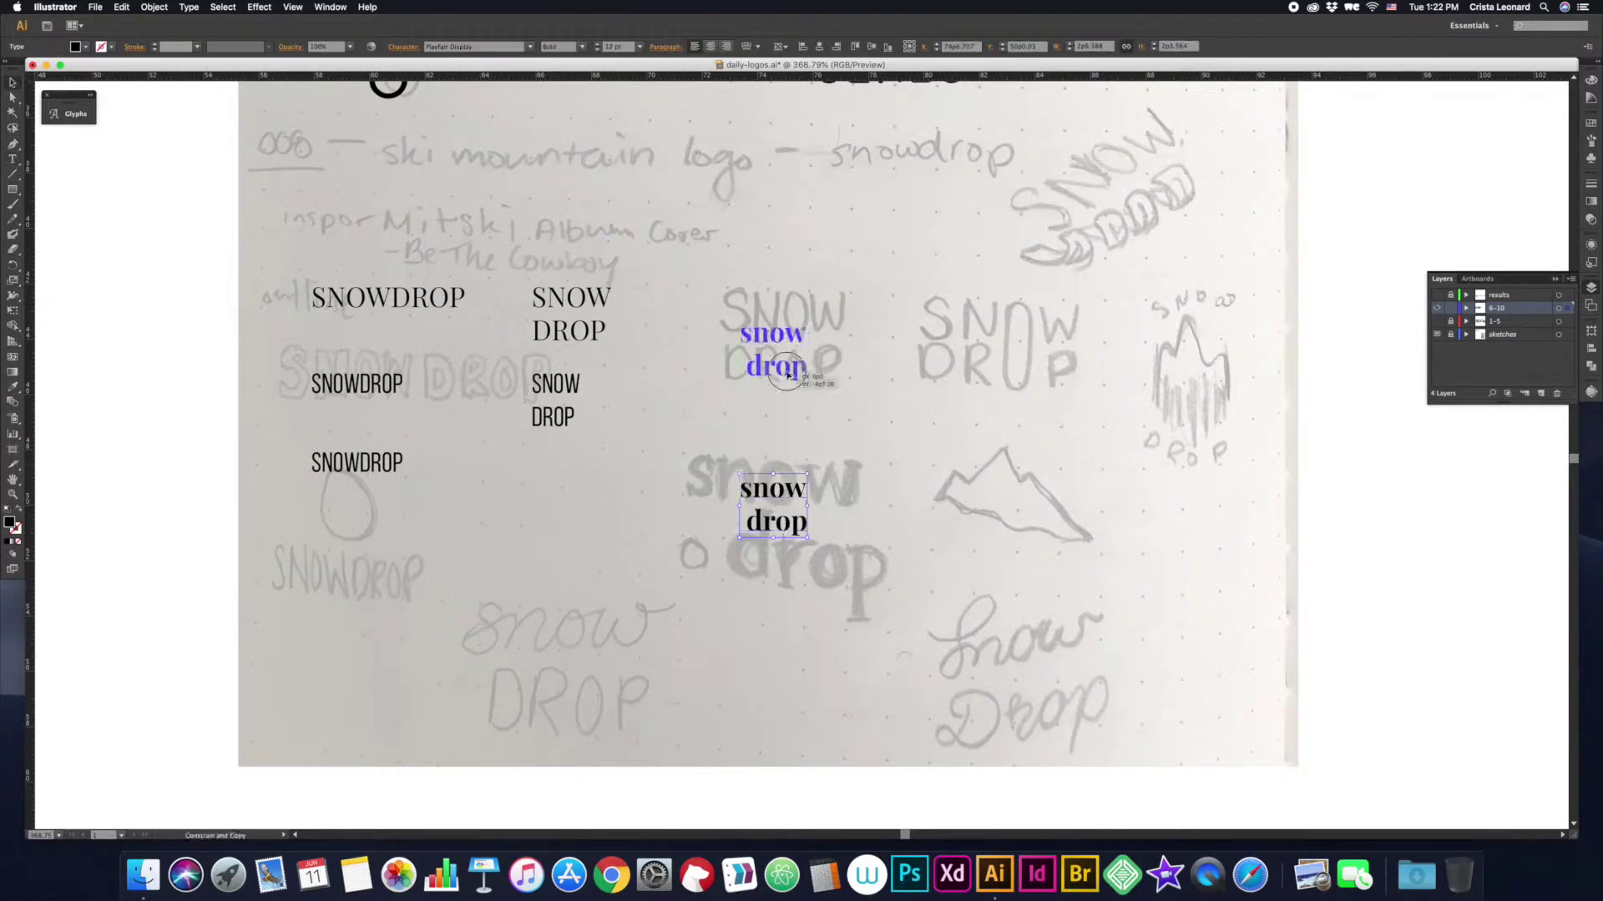
left_click_drag(787, 374, 787, 375)
Step: Set the upper snow drop copy in Poppins and spread more blackletter copies to the upper right
left_click(529, 46)
left_click(504, 104)
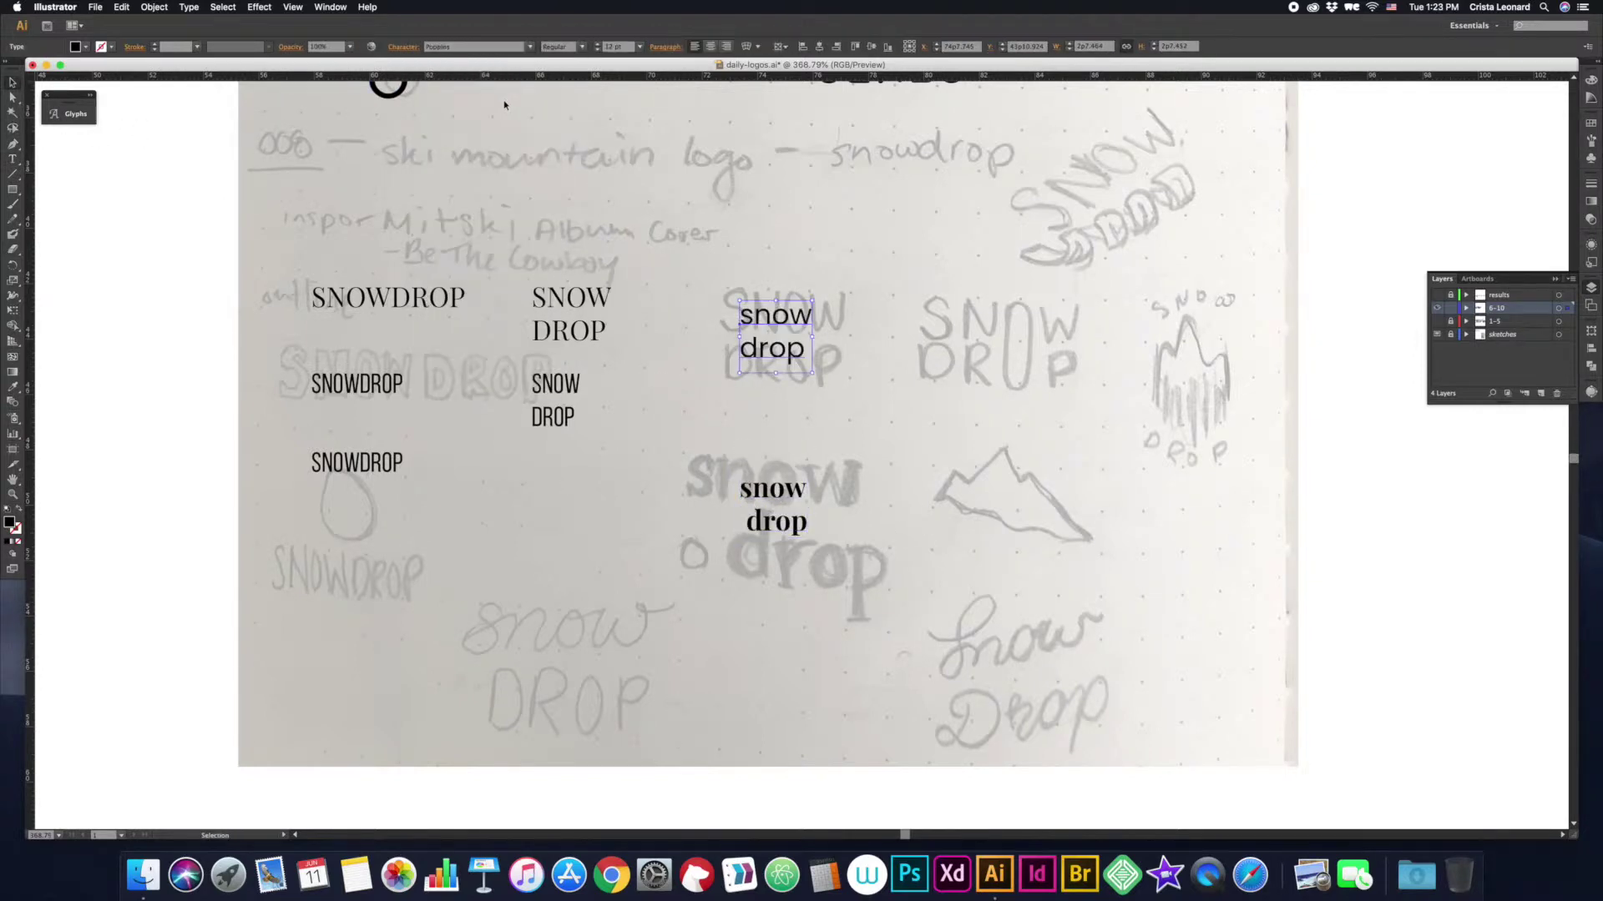
left_click(521, 47)
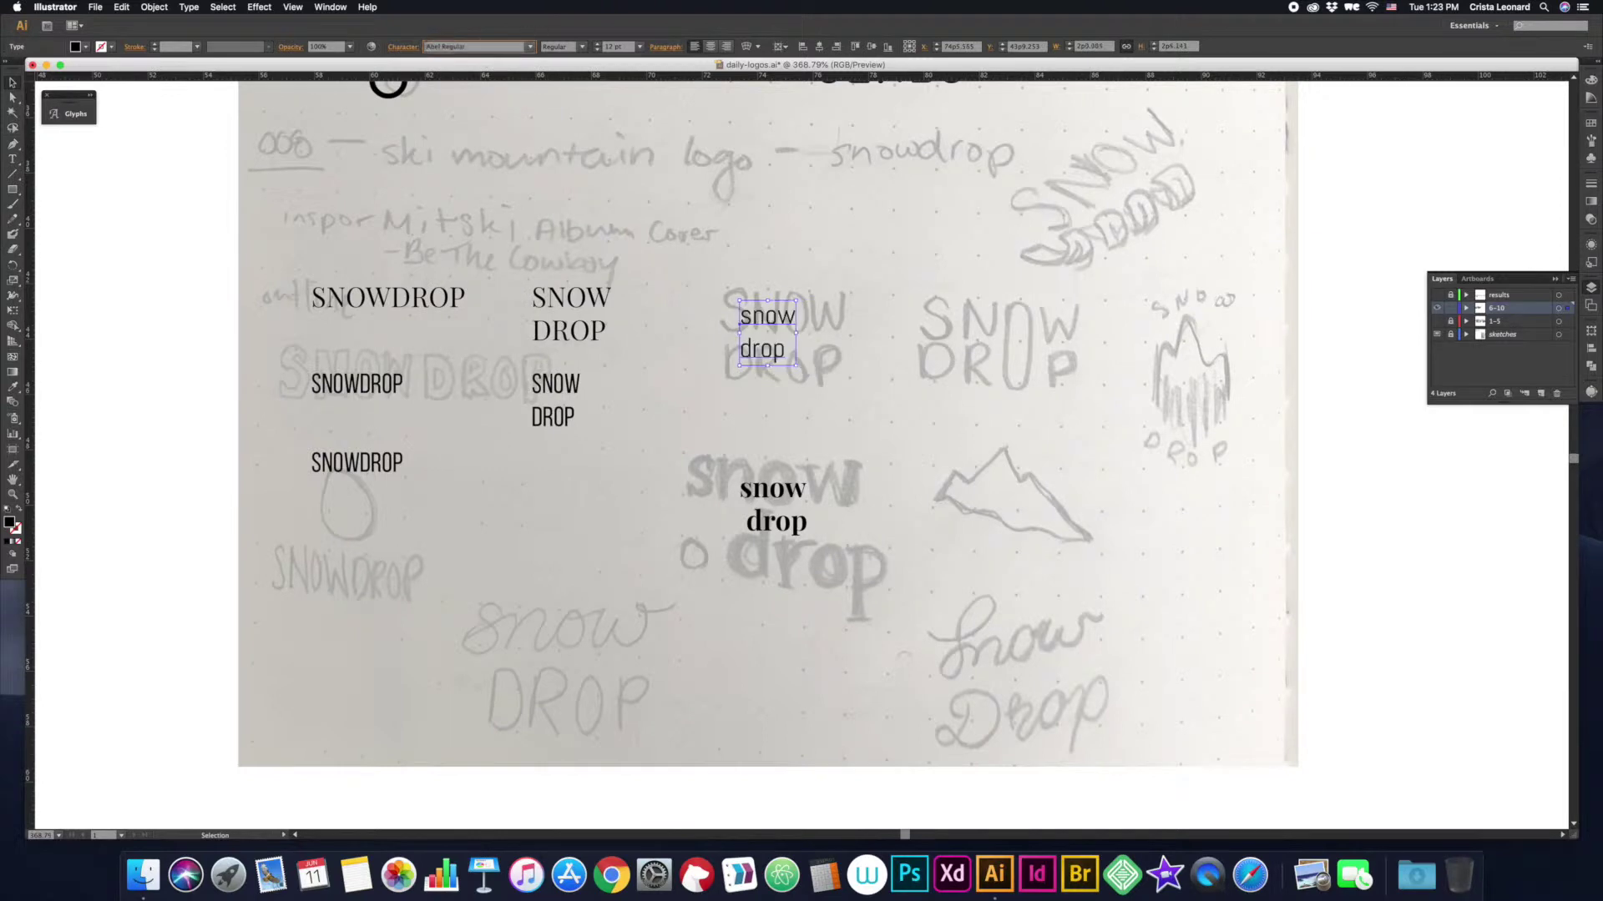
left_click_drag(748, 392, 871, 565)
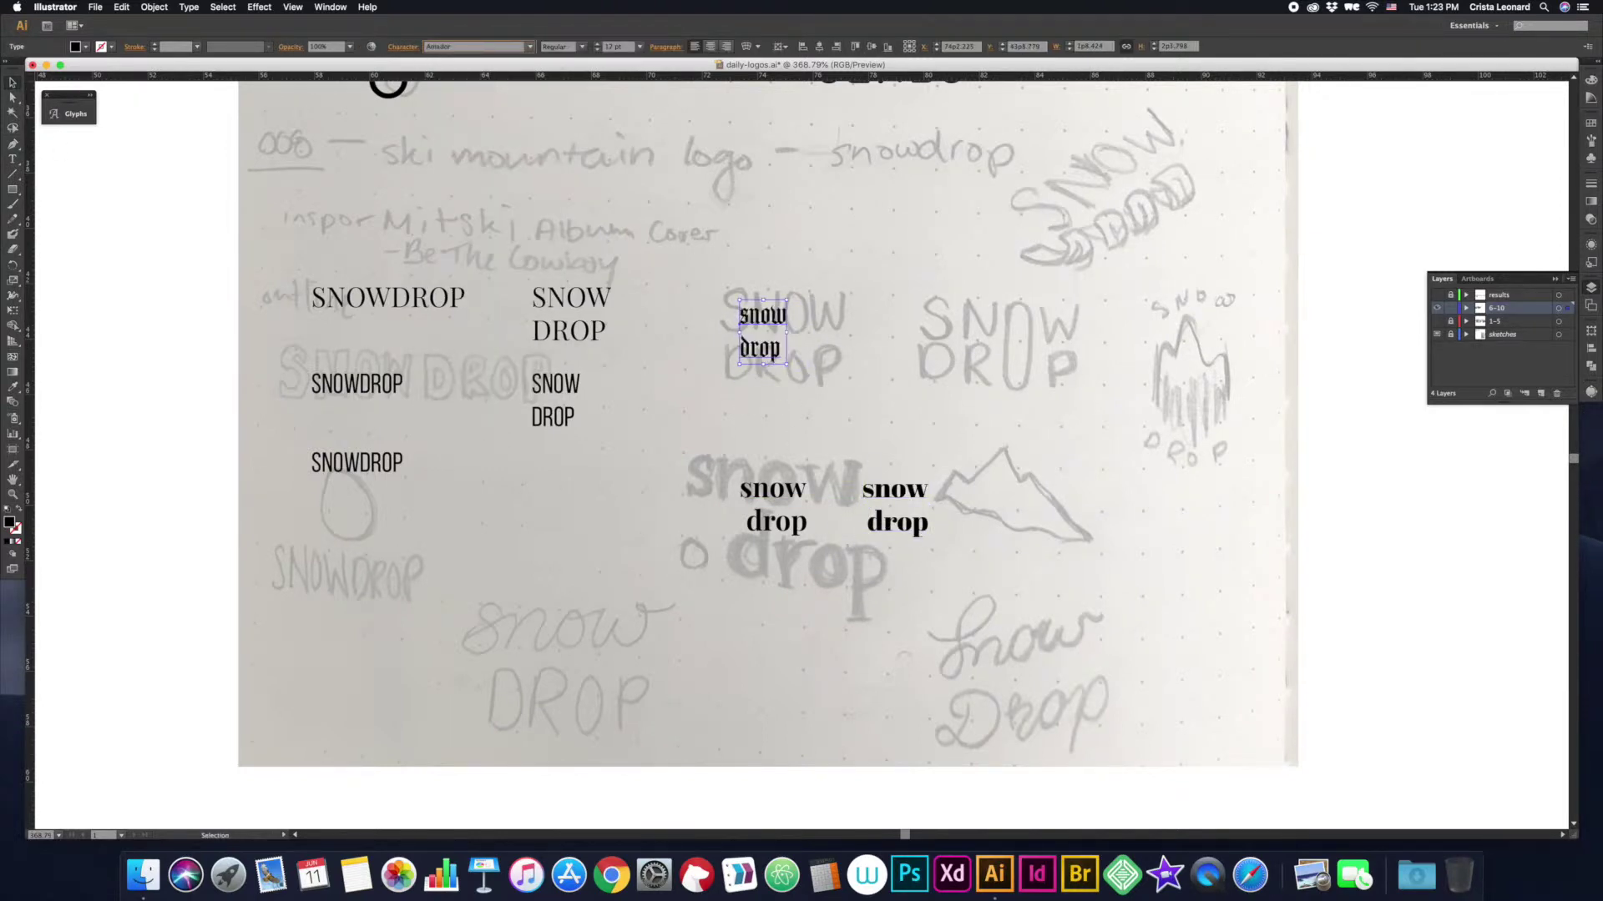
left_click_drag(317, 388, 770, 243)
left_click_drag(759, 334, 876, 238)
Step: Try Andale Mono and Arrament Light, then add an all-caps copy of the blackletter snowdrop
left_click(764, 338)
left_click(530, 47)
left_click(535, 128)
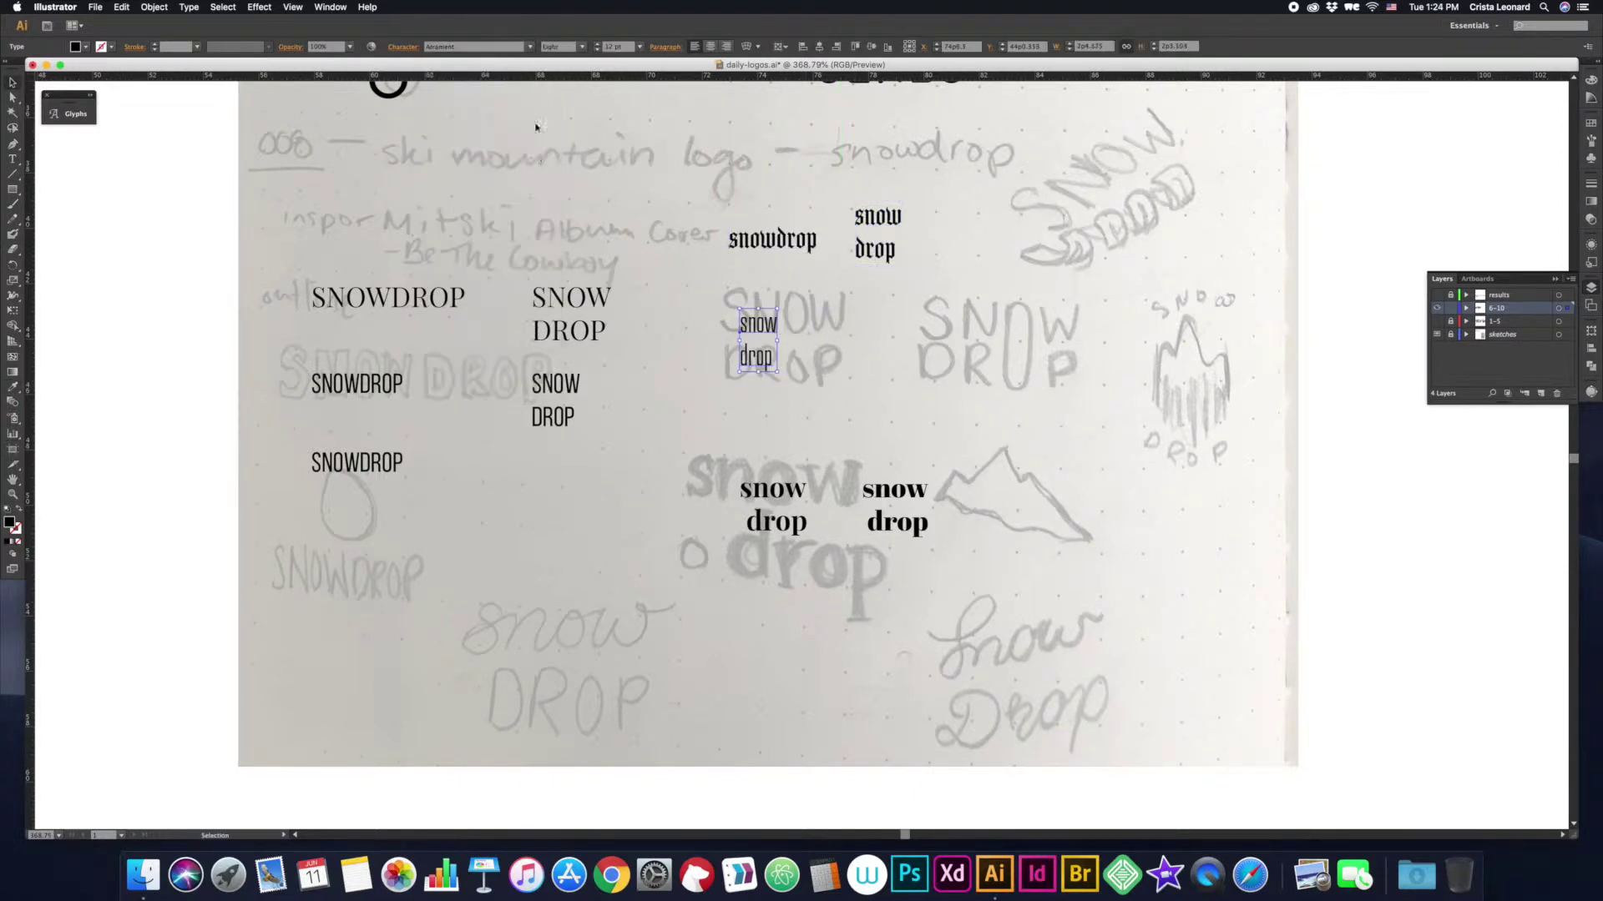
mouse_move(772, 240)
left_mouse_down()
mouse_move(891, 348)
mouse_move(352, 518)
left_mouse_up()
left_click(403, 46)
Step: Set SNOW DROP in all capitals in a heavy-weight bold sans
left_click(795, 334)
left_click(450, 46)
left_click(467, 251)
left_click(584, 47)
left_click(576, 176)
left_click(852, 378)
Step: Position SNOWDROP right of SNOW DROP and lighten SNOW DROP from Heavy to Bold
left_click_drag(994, 349, 919, 328)
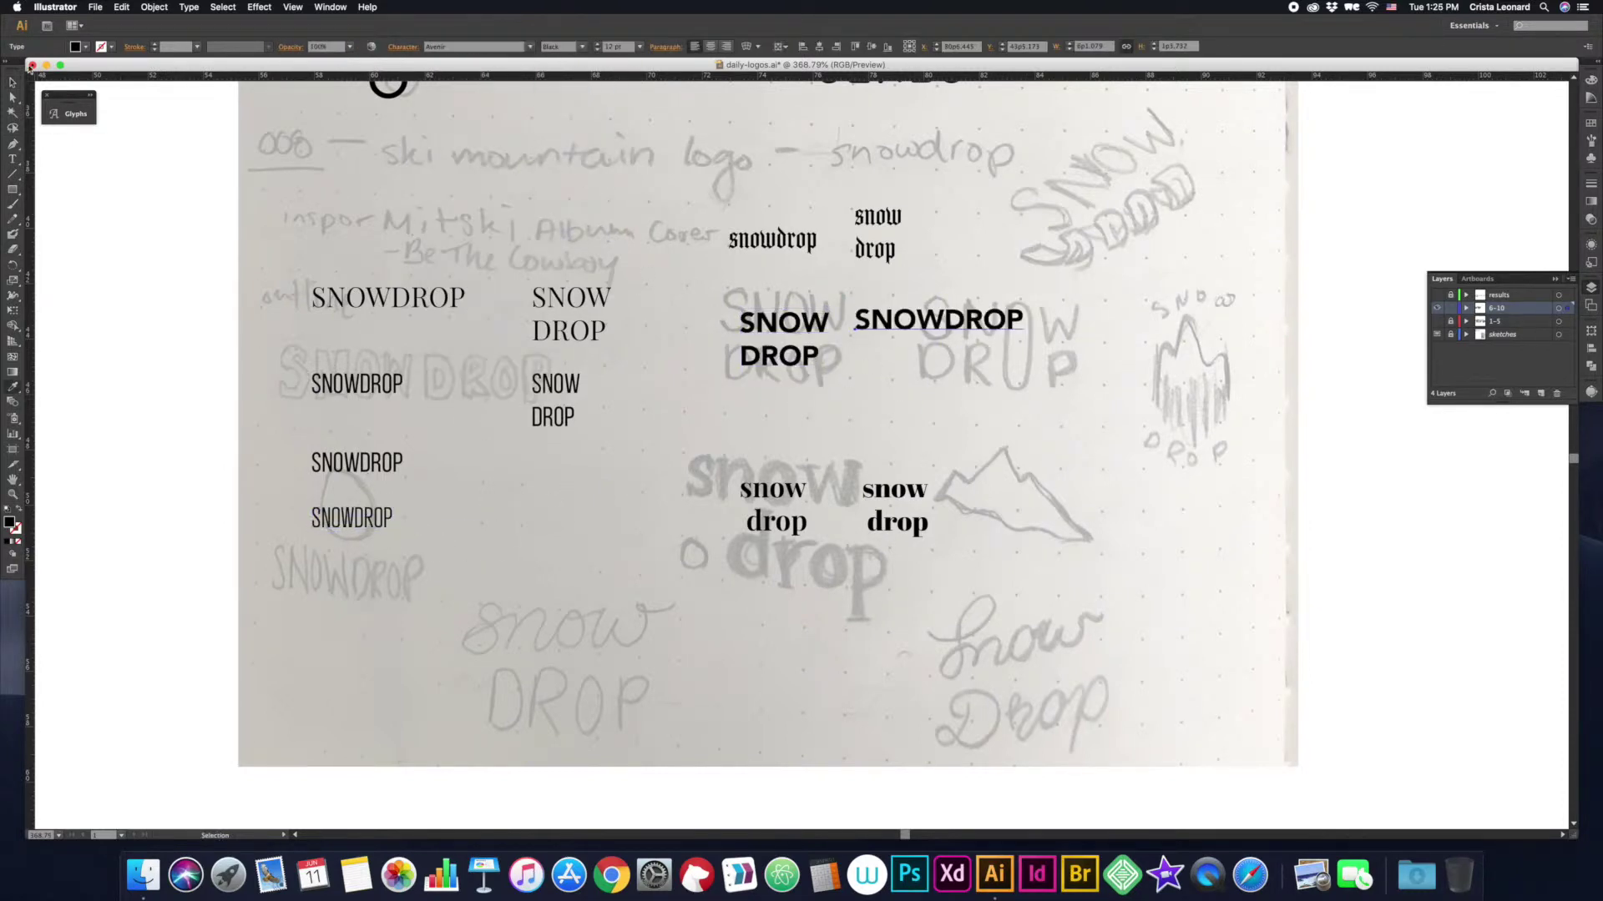
left_click_drag(776, 351, 765, 347)
left_click(582, 47)
left_click(578, 173)
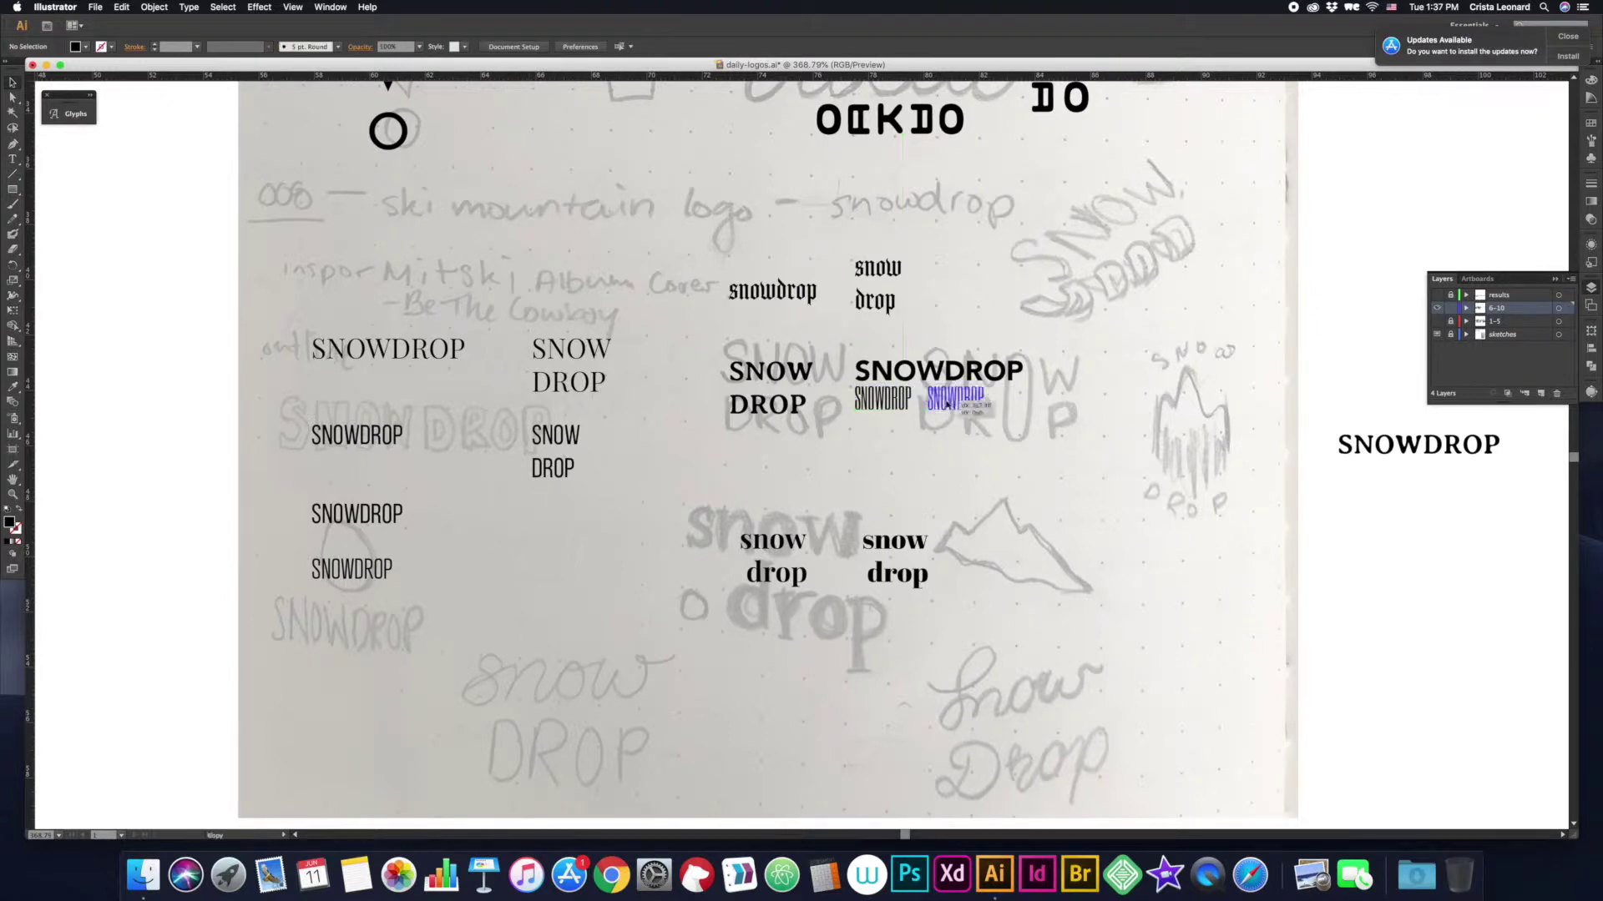
Step: Set a SNOWDROP copy in Space Mono and a condensed SNOW DROP duplicate in Bitter Bold
left_click(485, 100)
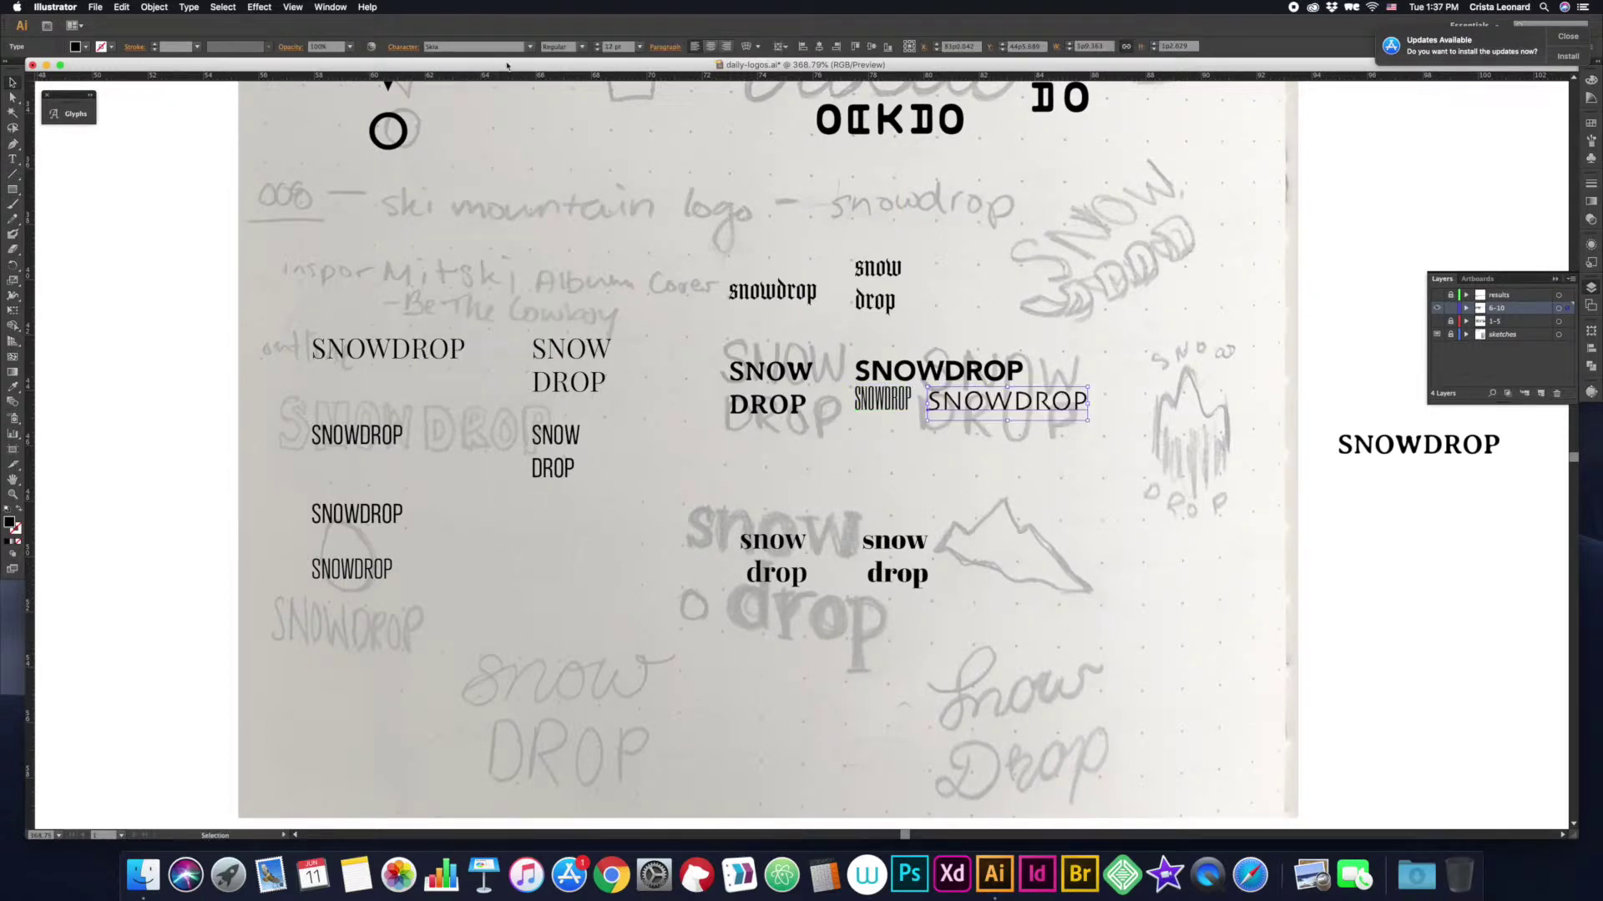
left_click_drag(555, 451, 556, 546)
left_click(529, 46)
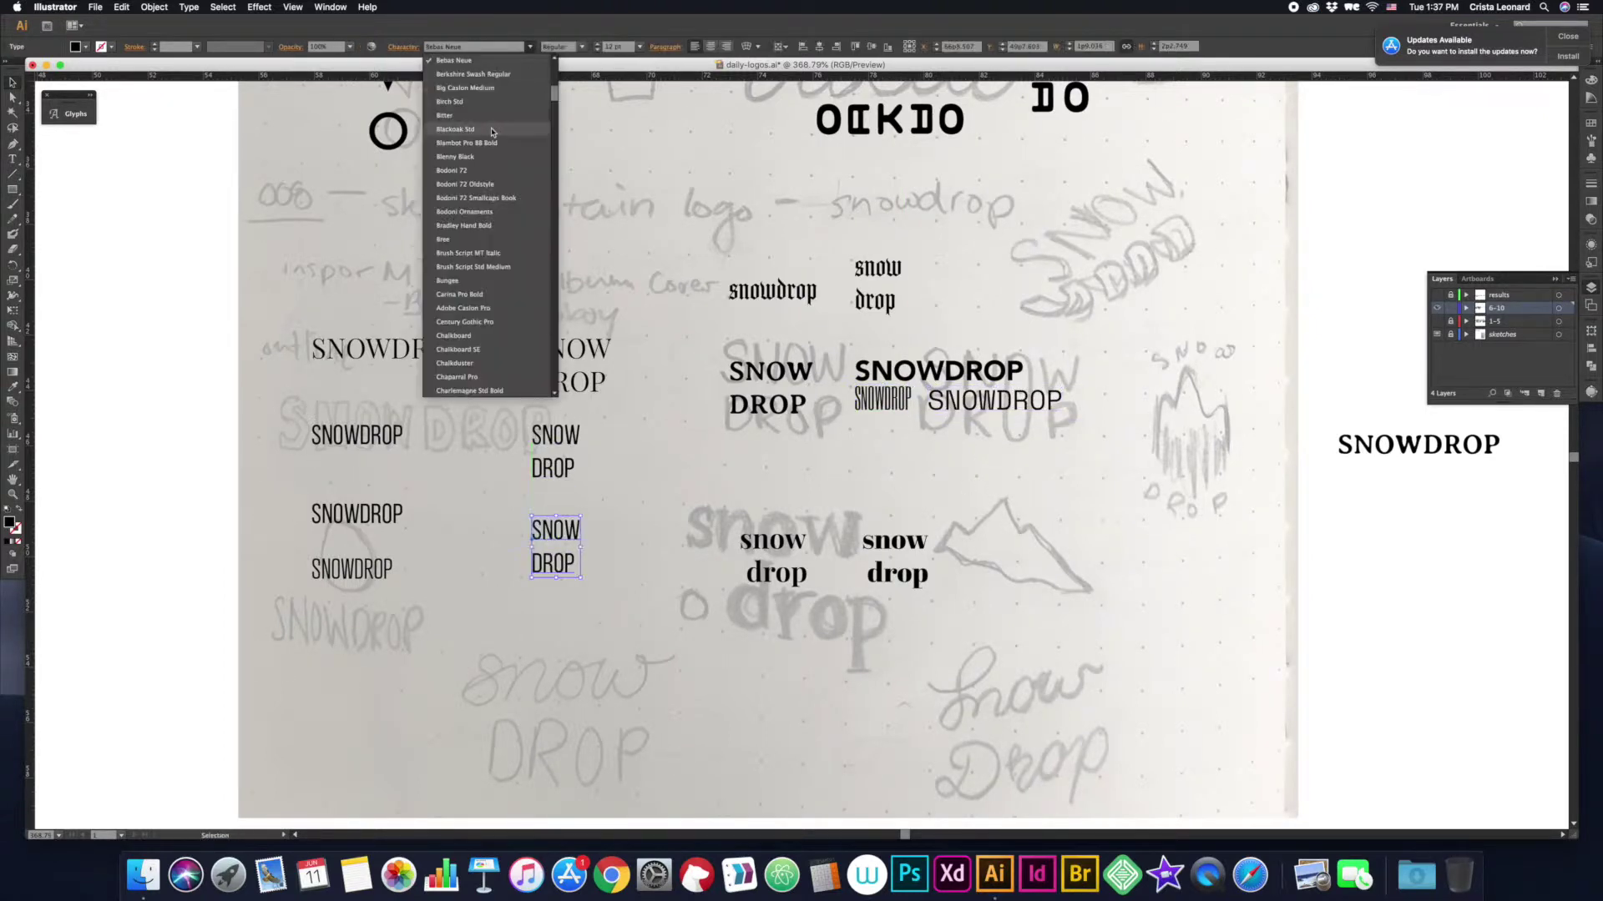
left_click(467, 134)
left_click(582, 46)
Step: Set the top SNOWDROP and SNOW DROP pair in Objektiv Mk3 XBold as stroke-only outlines
left_click(576, 167)
scroll(612, 537, "up", 2)
left_click(388, 397)
left_click(605, 430, "shift")
left_click(529, 46)
scroll(483, 142, "down", 15)
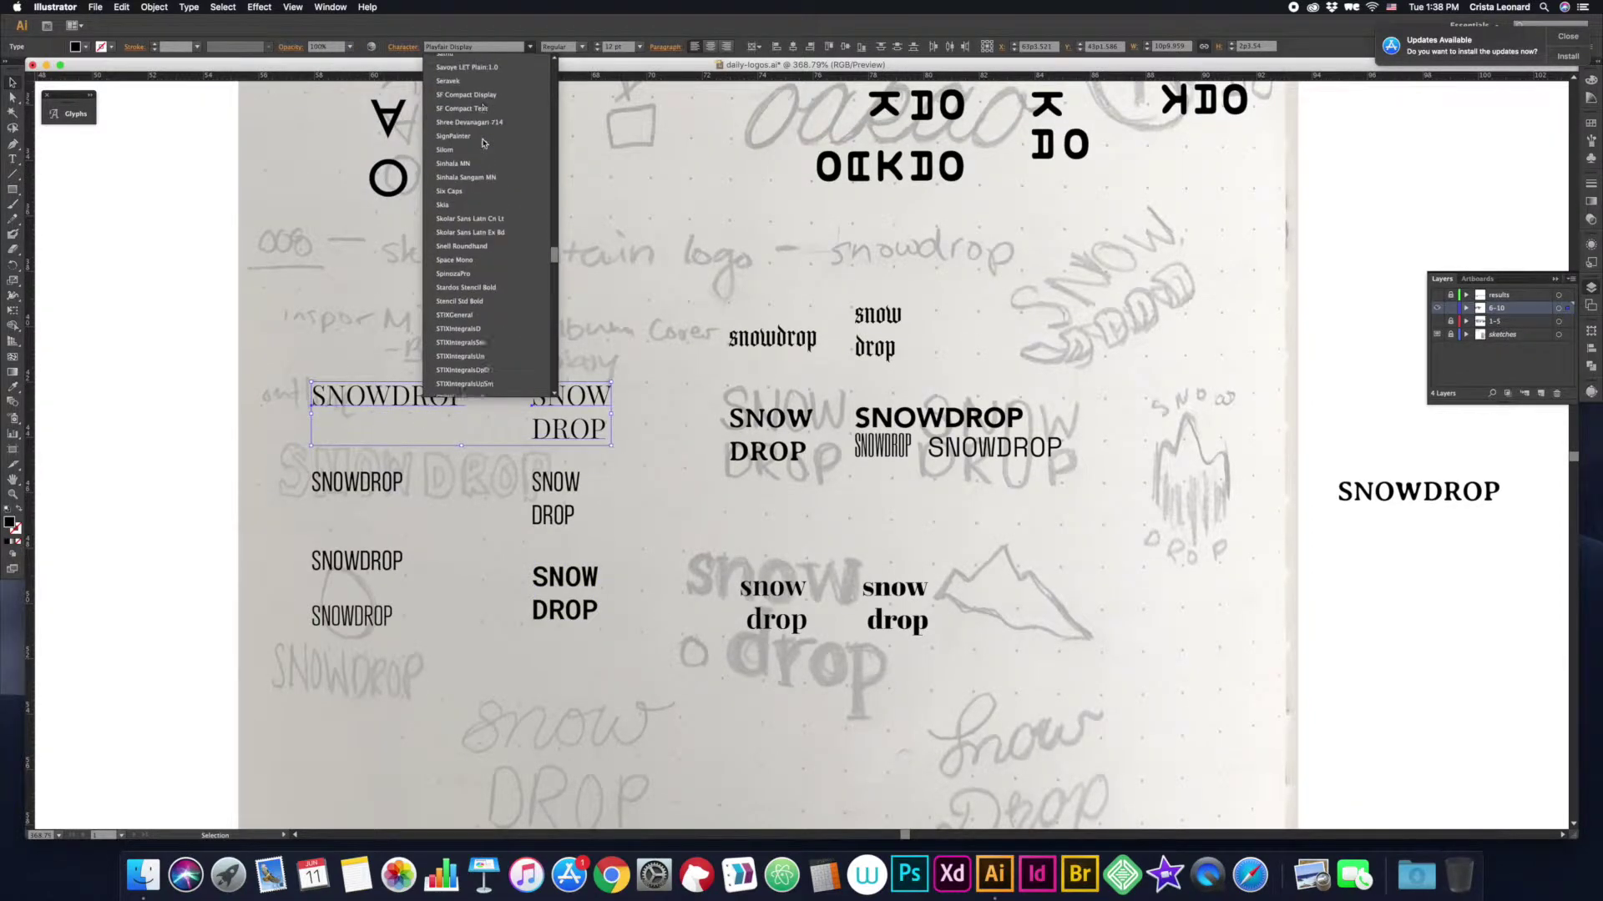
left_click(518, 60)
left_click(475, 251)
left_click(581, 46)
left_click(568, 108)
key("shift+x")
left_click(586, 333)
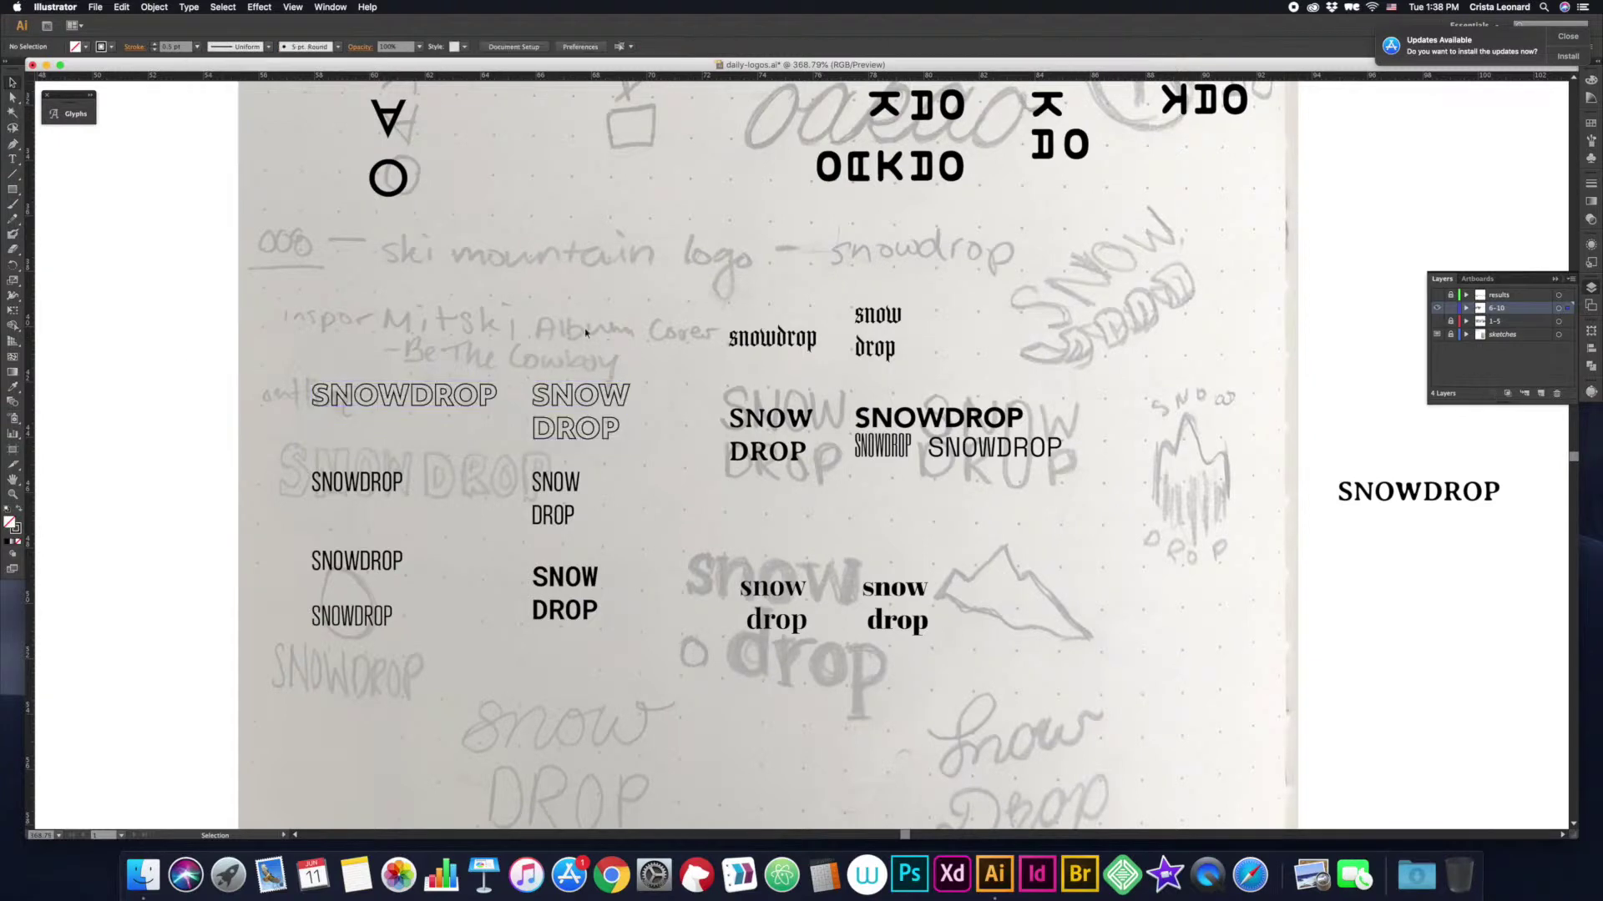
Step: Outline the second-row SNOWDROP with a 0.25 pt stroke and eyedrop the outlined style onto other text
left_click(357, 482)
key("shift+x")
left_click(197, 46)
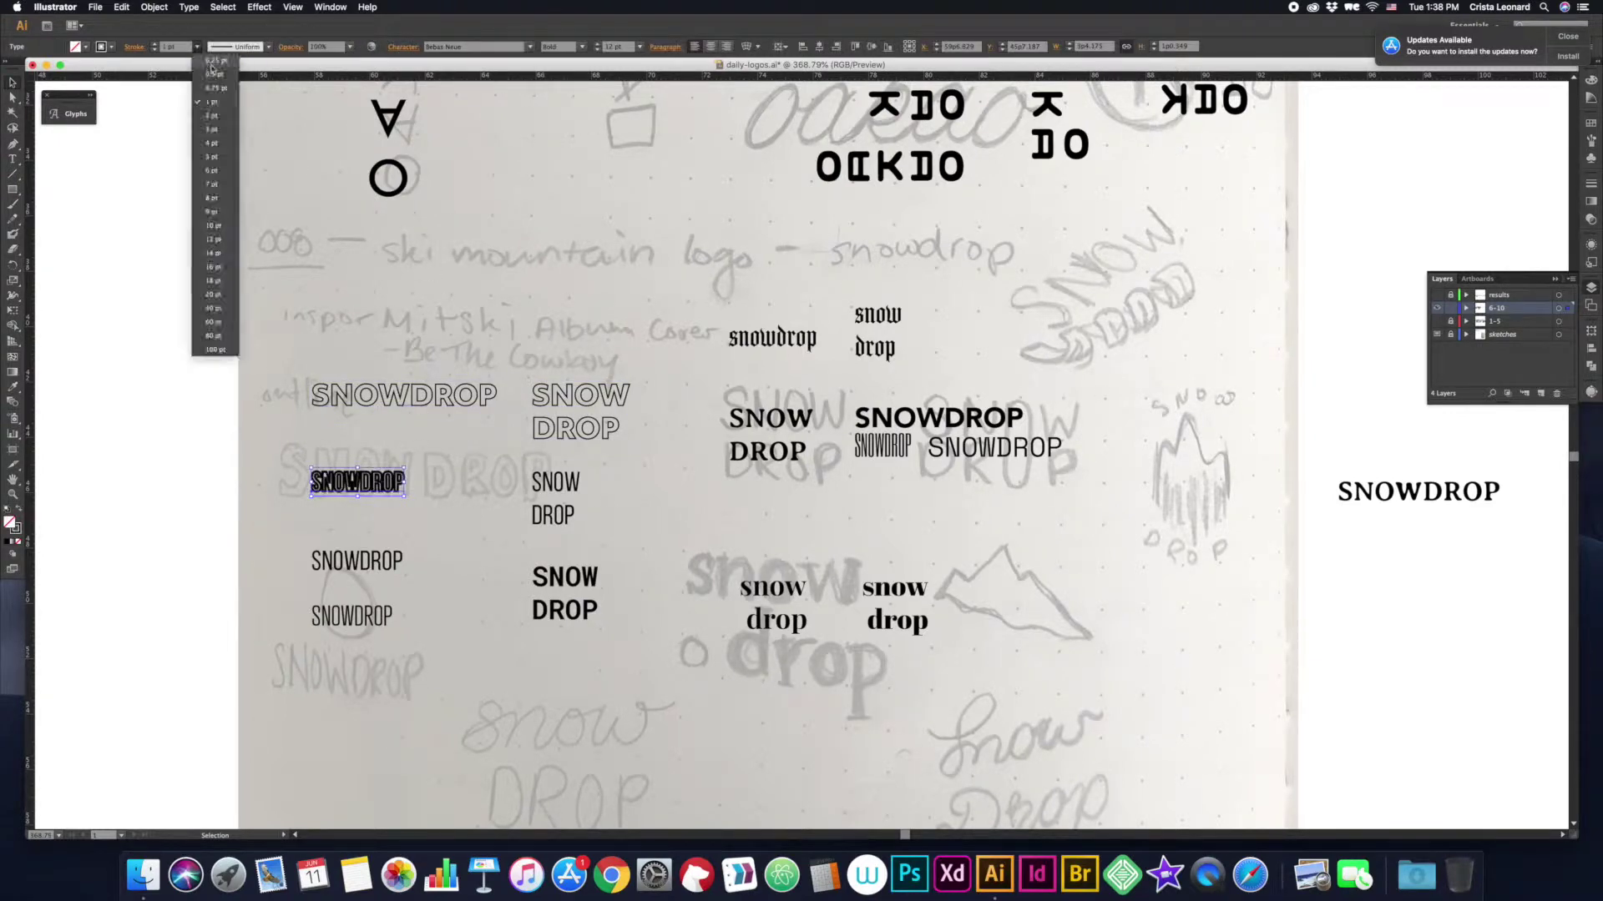
left_click(489, 486)
left_click(555, 488)
key("i")
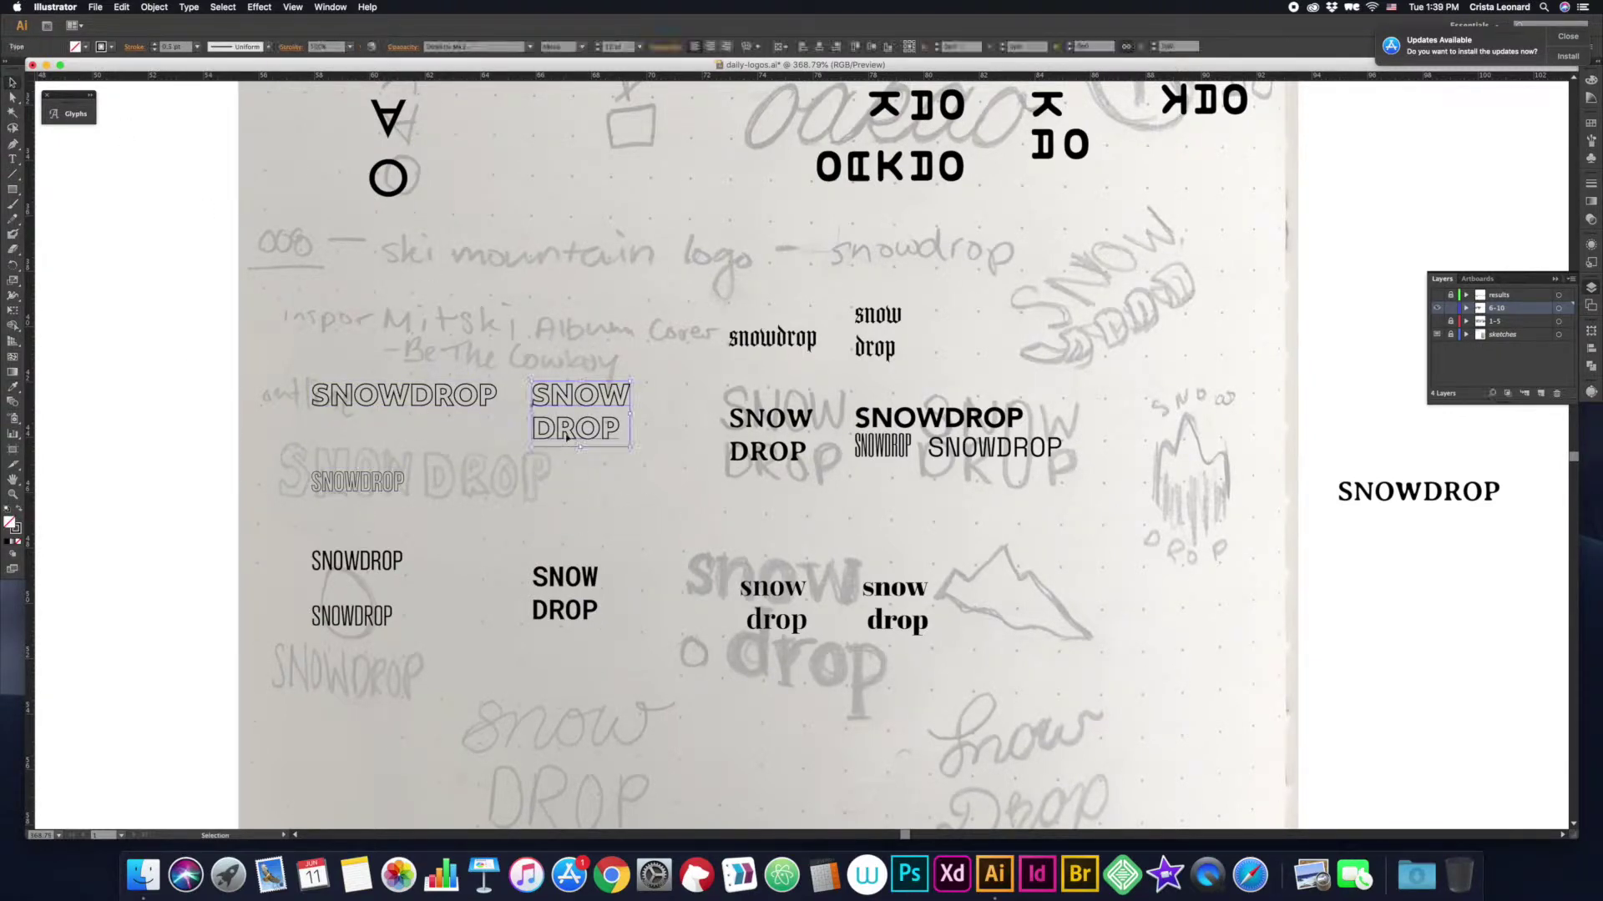
left_click(409, 514)
scroll(409, 513, "right", 2)
left_click(450, 498)
scroll(321, 505, "right", 3)
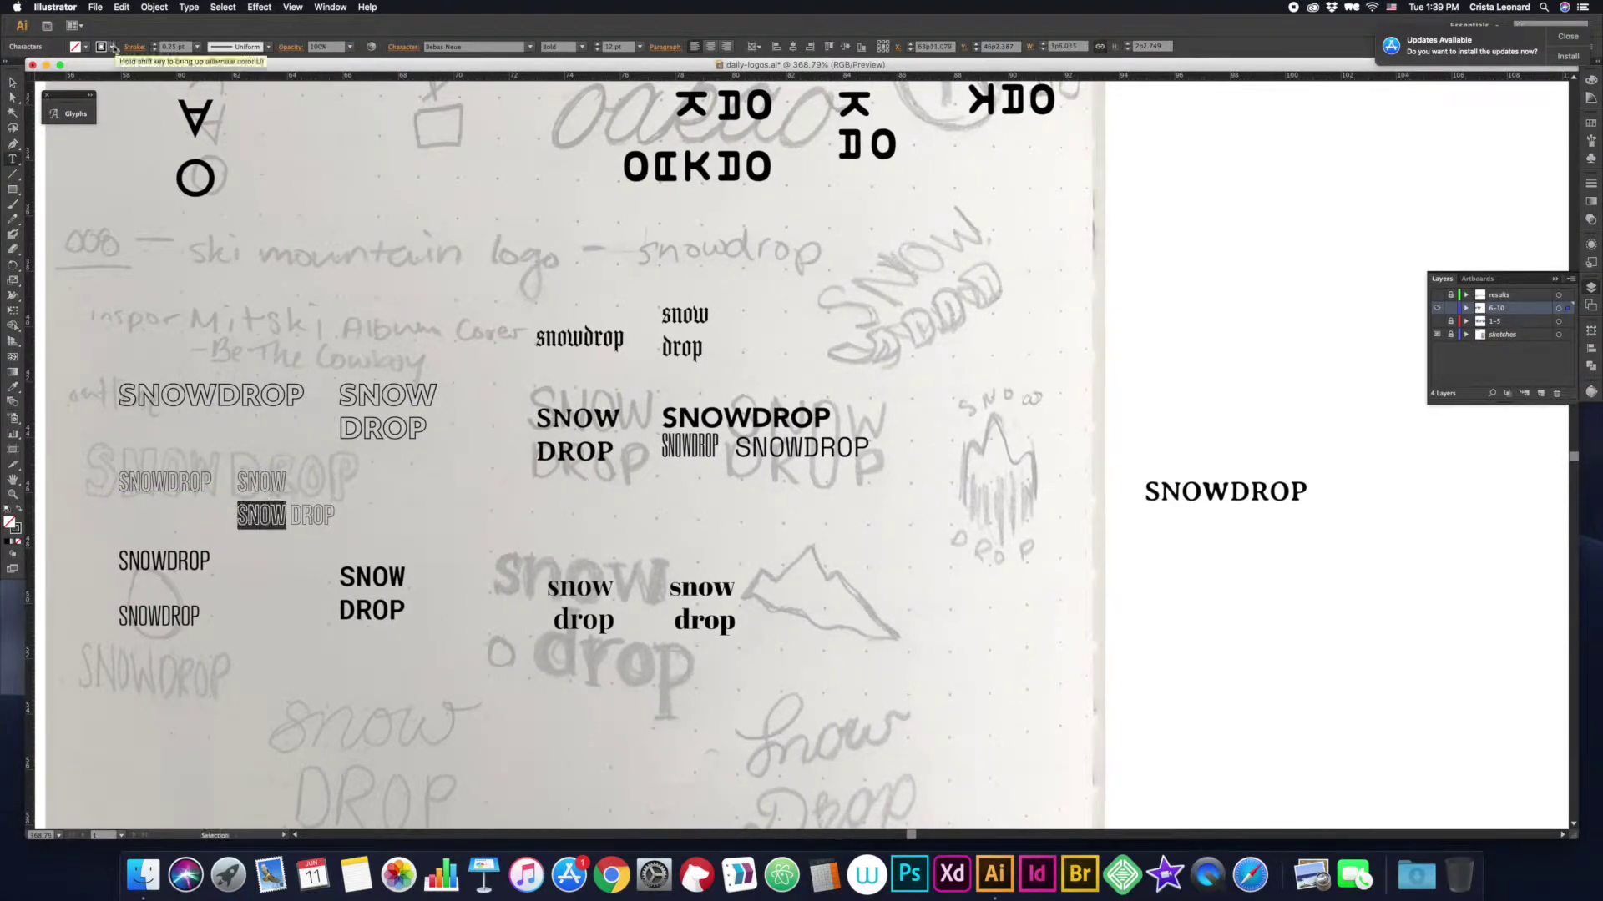
Step: Tighten the leading between SNOW and DROP
key("Escape")
left_click(403, 46)
left_click(410, 104)
left_click(431, 198)
Step: Rearrange the studies: light SNOWDROP below the bold one, SNOW DROP right, bold SNOWDROP left
left_click(164, 563)
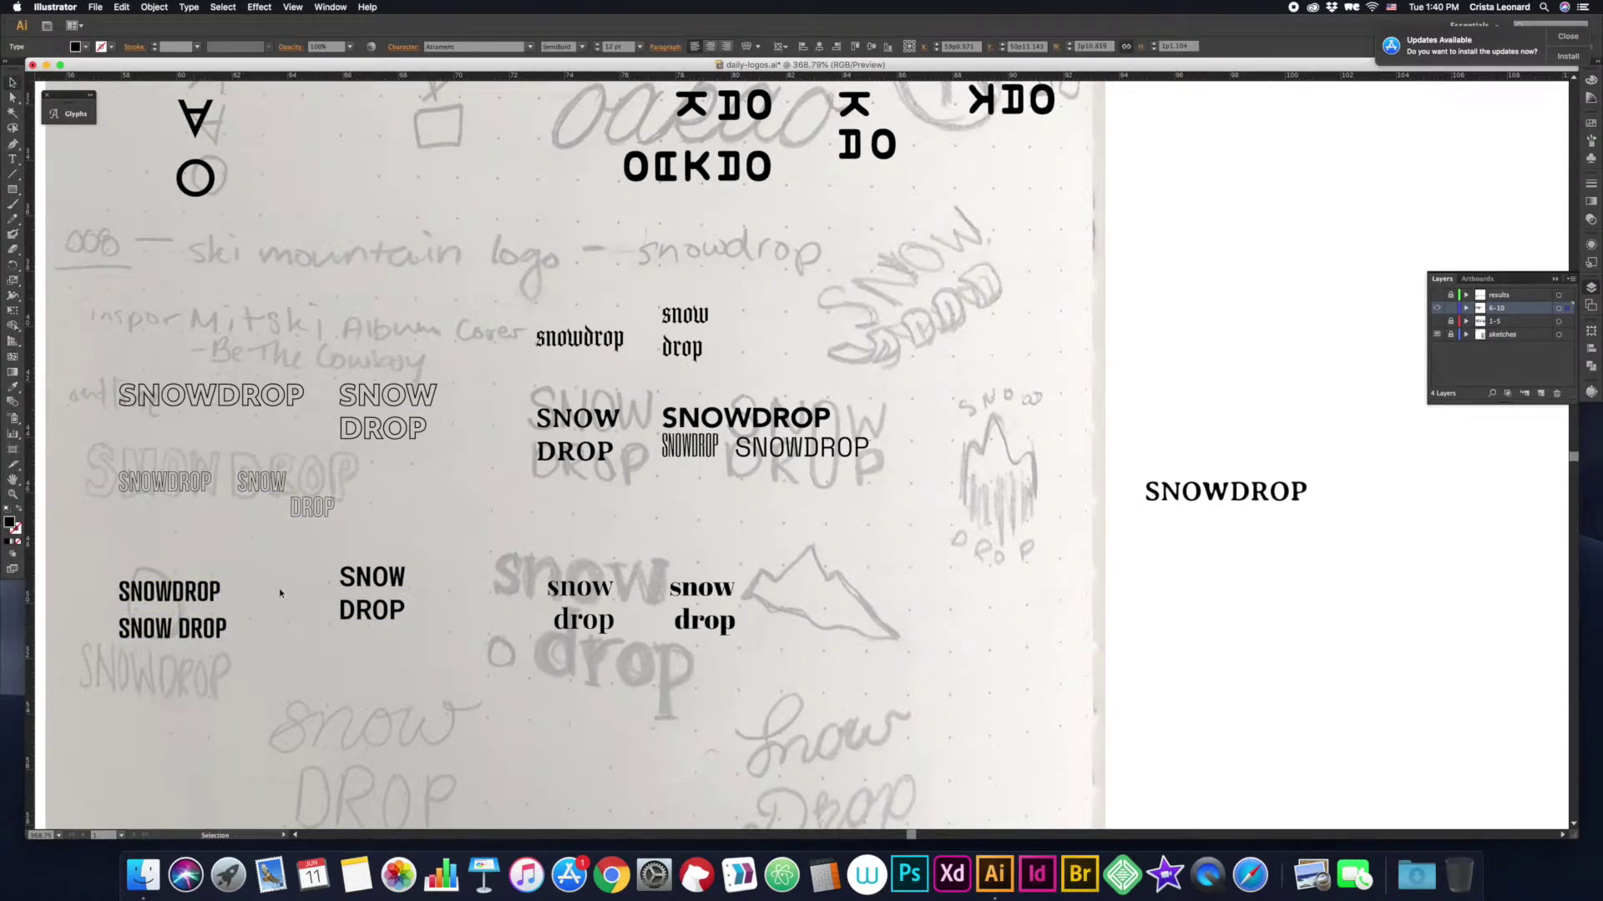
scroll(580, 101, "right", 2)
left_click_drag(776, 451, 589, 526)
left_click(673, 447)
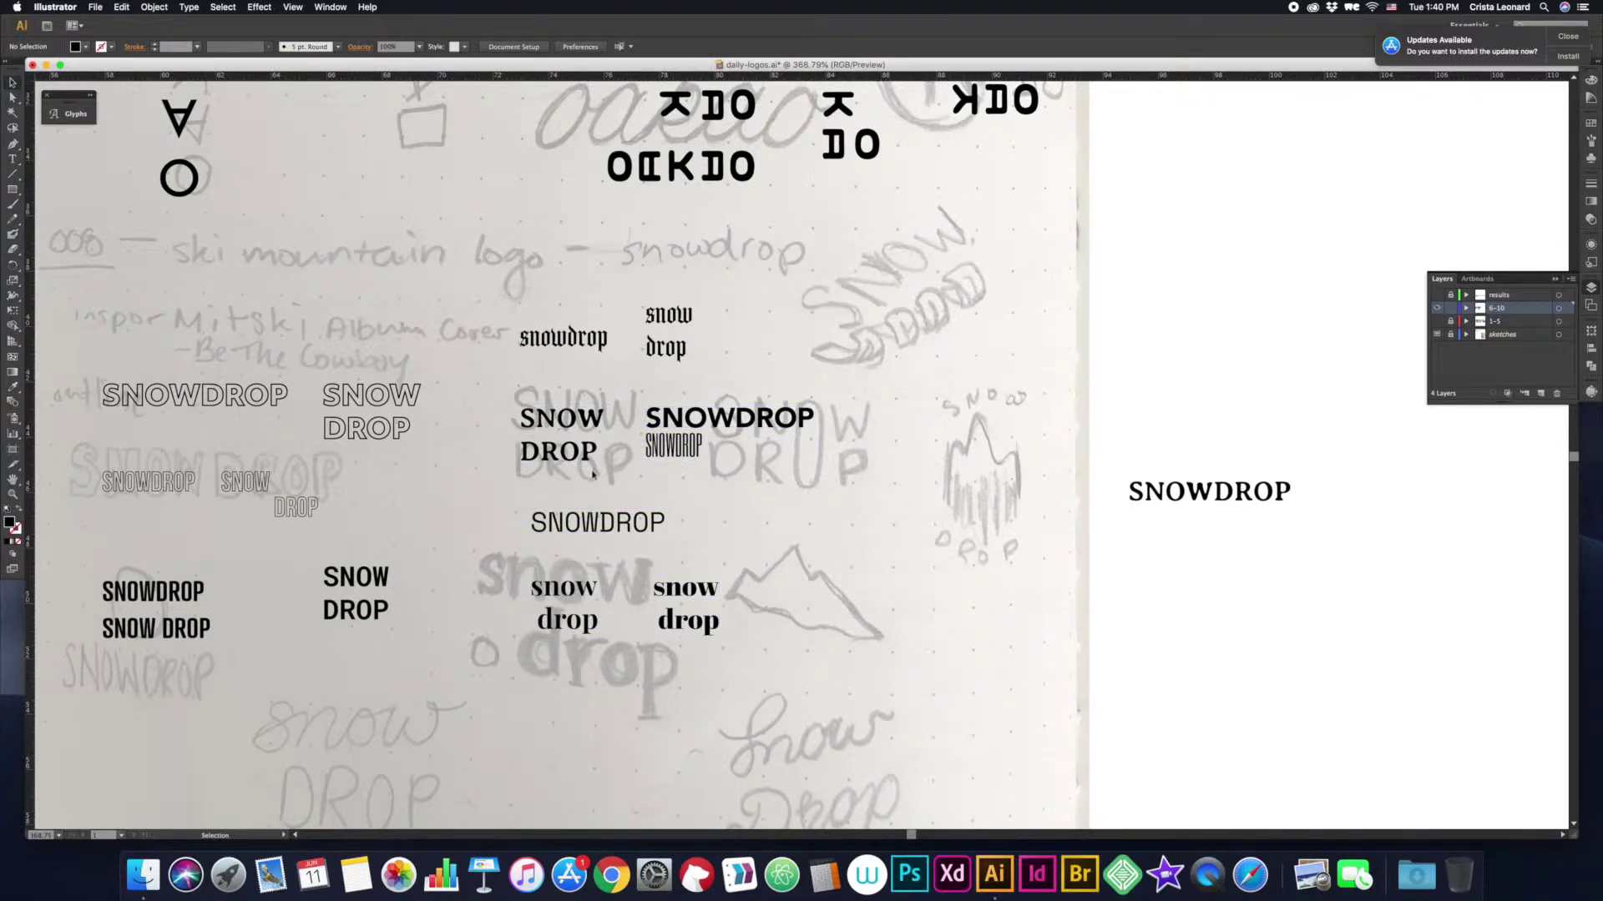
left_click_drag(565, 455, 905, 455)
left_click_drag(693, 417, 564, 417)
Step: Add an enlarged, outlined copy of the condensed SNOWDROP at the top left
mouse_move(673, 447)
left_mouse_down()
mouse_move(551, 463)
mouse_move(796, 498)
mouse_move(245, 317)
left_mouse_up()
key("shift+x")
scroll(246, 317, "left", 2)
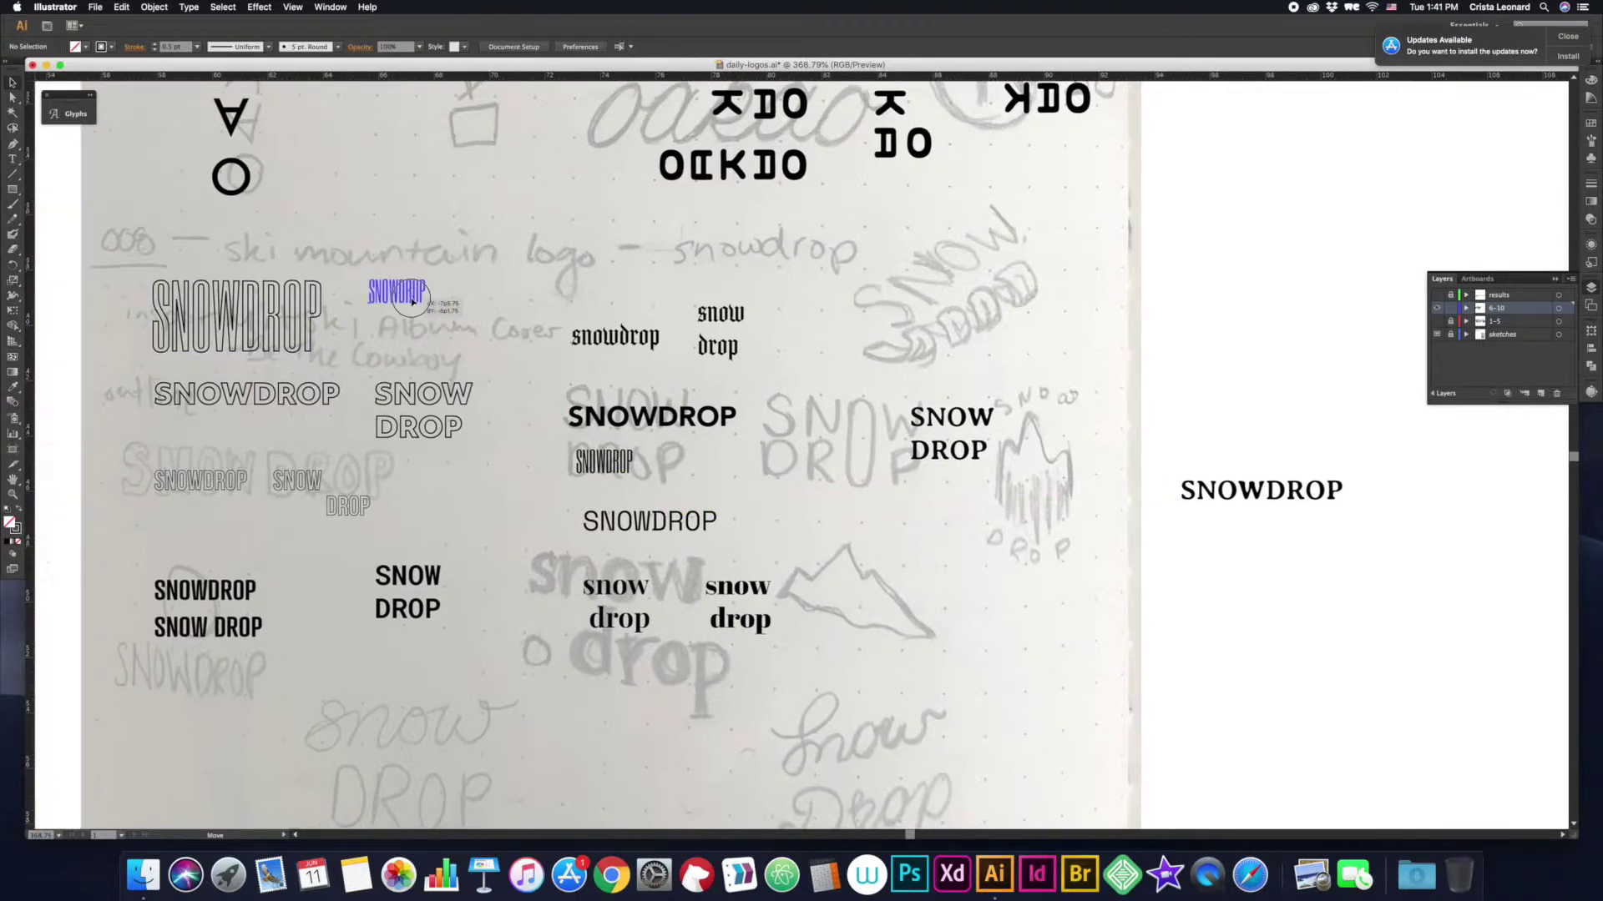
left_click_drag(605, 476, 384, 305)
left_click_drag(654, 483, 654, 487)
mouse_move(652, 428)
left_mouse_down()
mouse_move(236, 559)
mouse_move(205, 692)
left_mouse_up()
scroll(204, 691, "down", 3)
Step: Thin the outline stroke weight to 0.25 pt
left_click(197, 47)
left_click(213, 73)
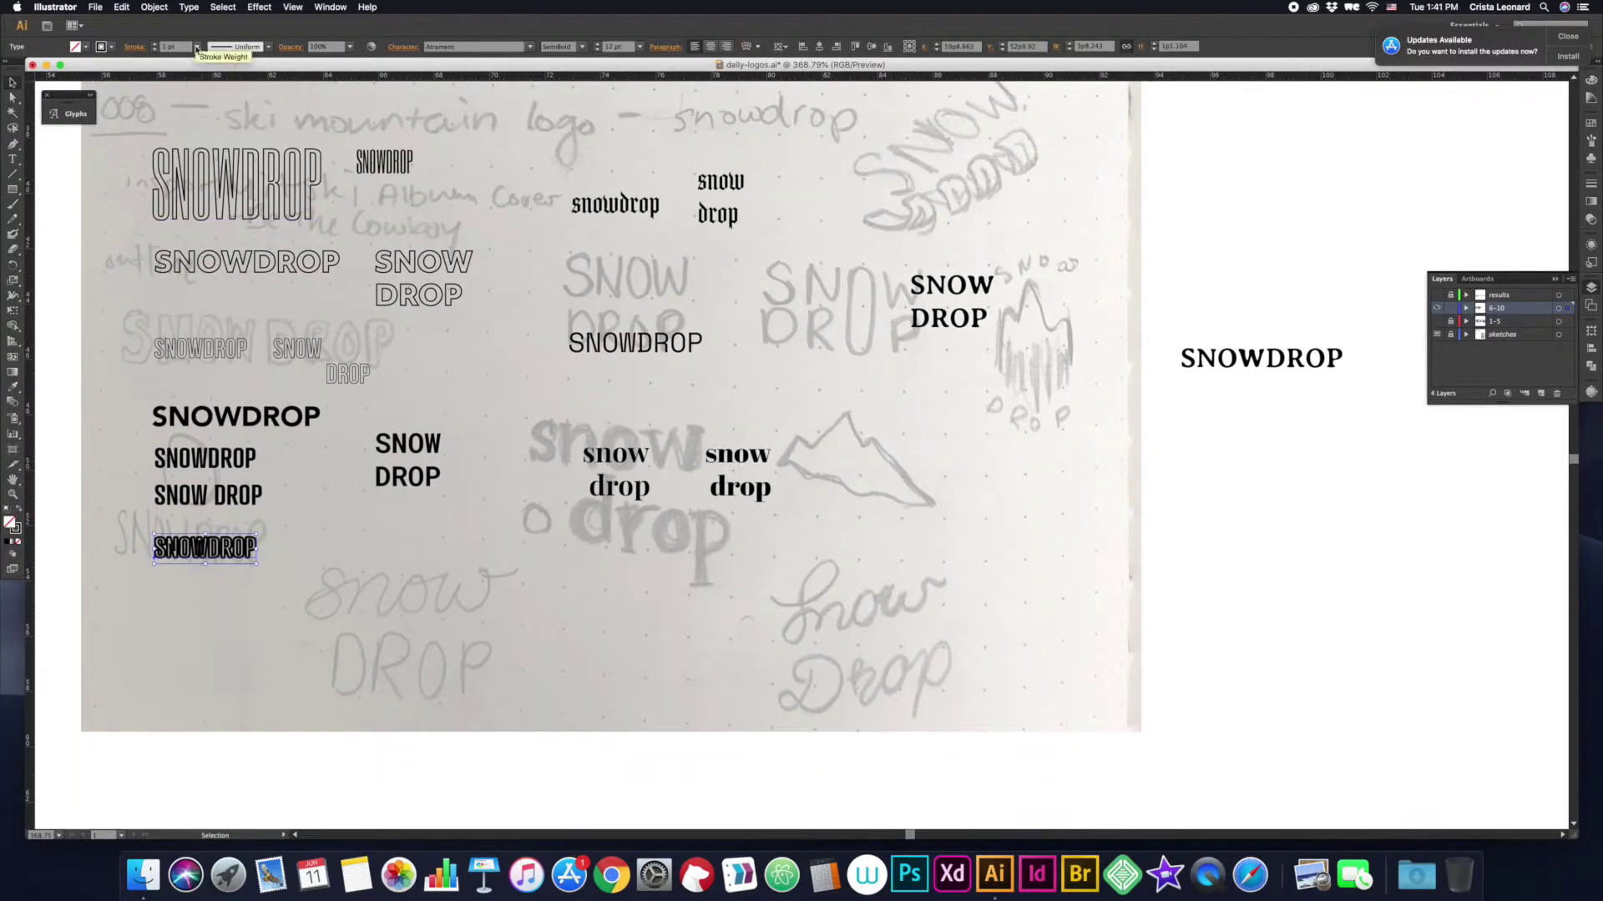
left_click(197, 48)
left_click(523, 678)
scroll(523, 678, "up", 2)
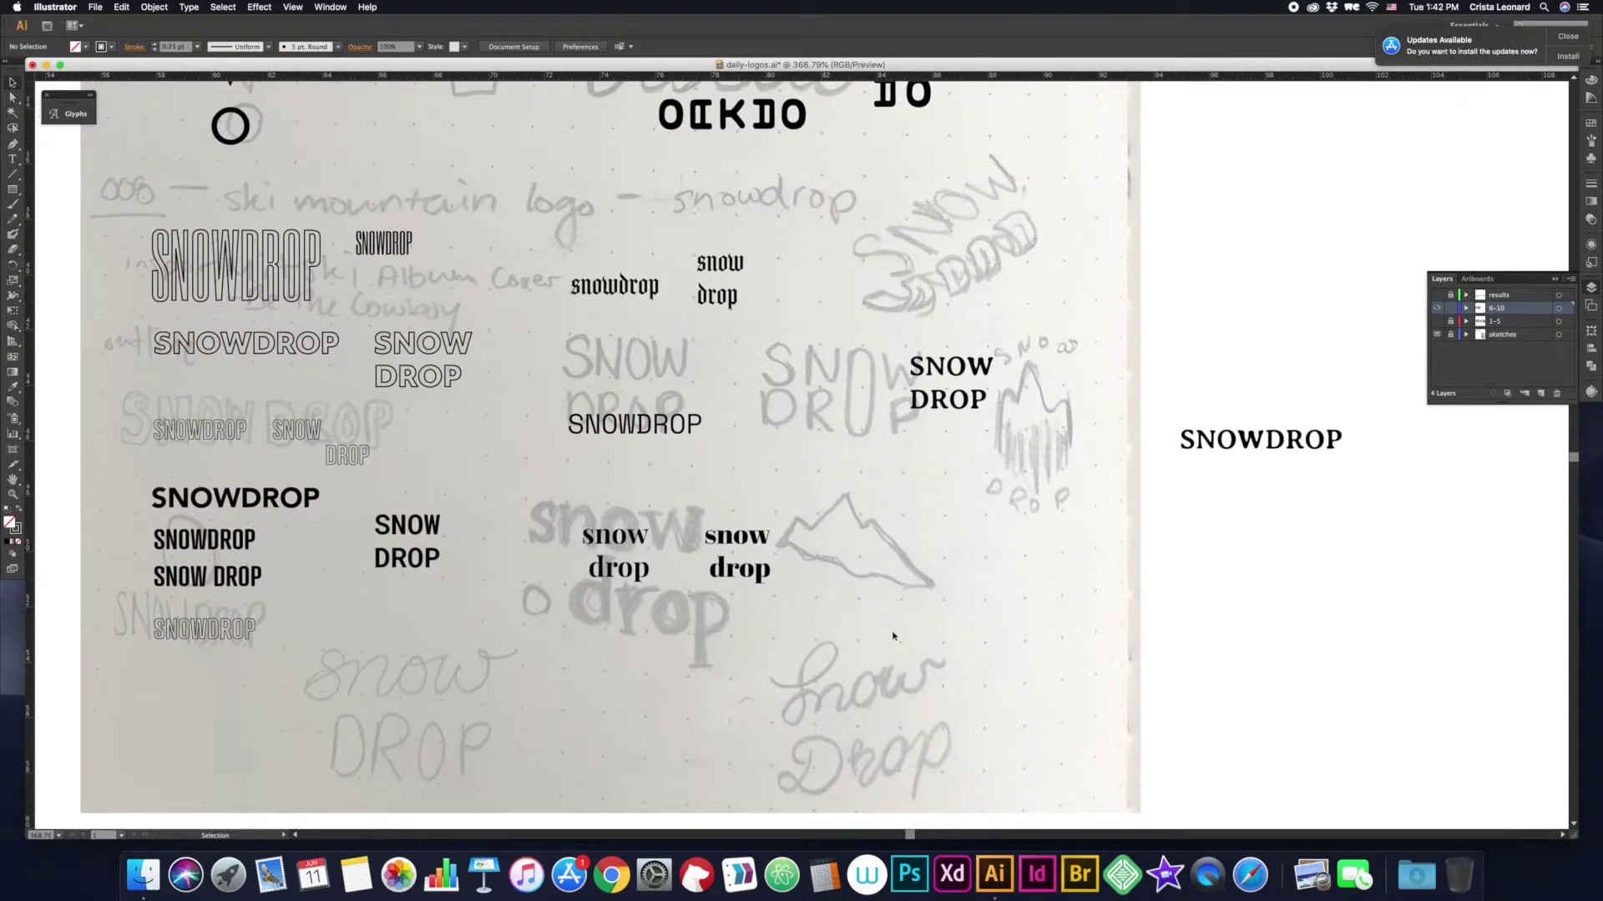
scroll(892, 636, "up", 1)
Step: Duplicate the outlined SNOWDROP lower down and copy SNOW DROP up beside the other studies
left_click(296, 455)
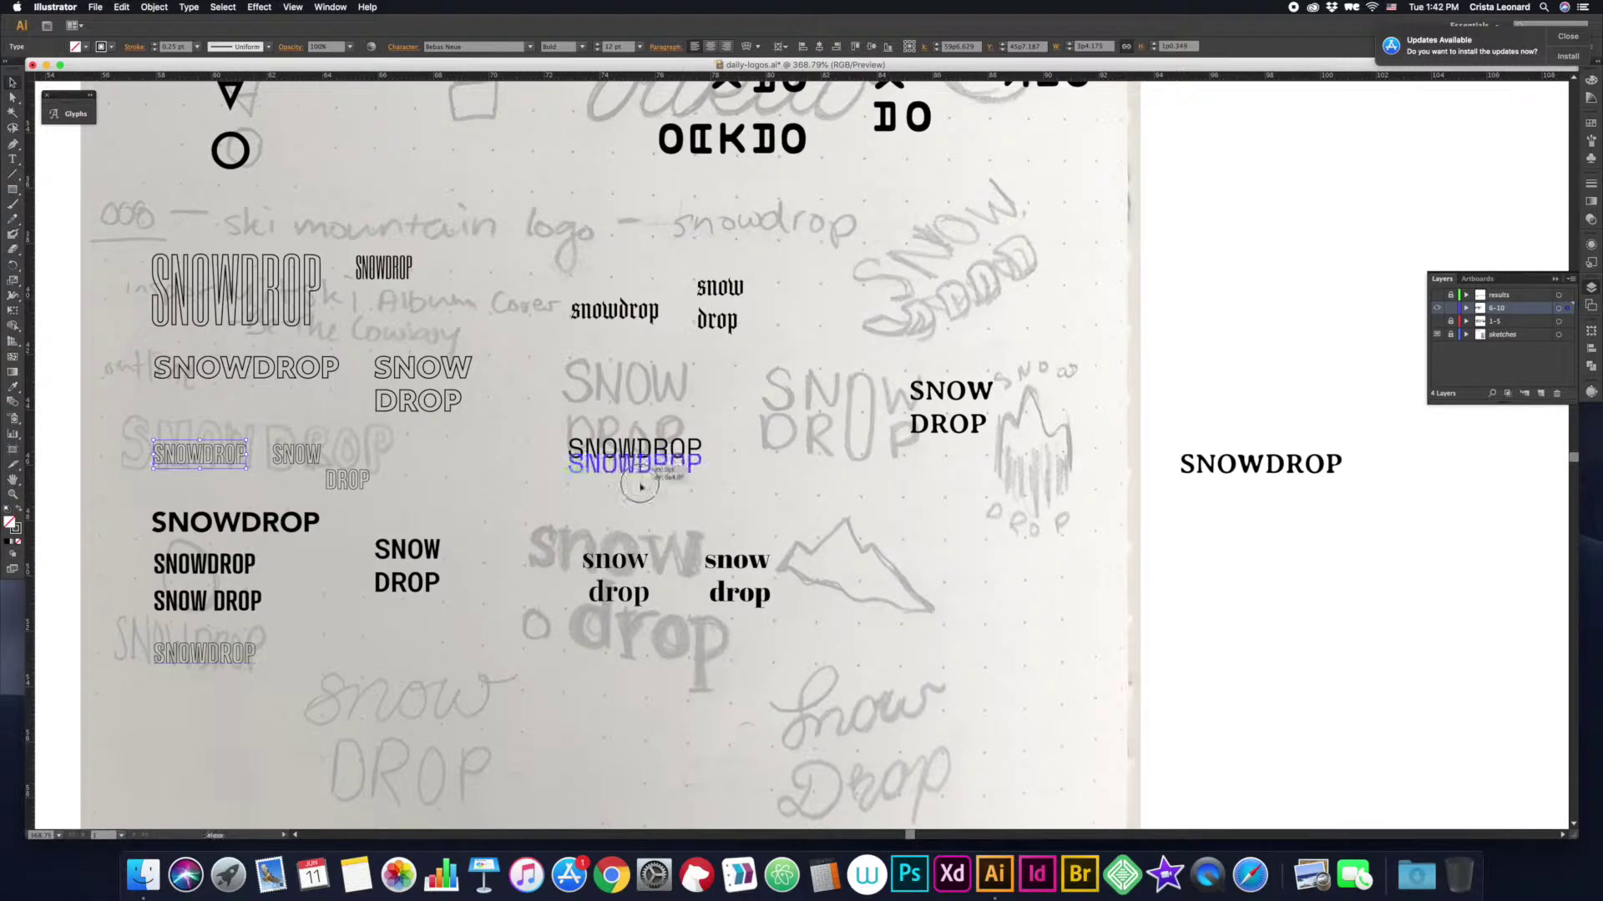
left_click_drag(640, 486, 640, 505)
mouse_move(637, 418)
left_mouse_down("alt")
mouse_move(844, 417)
mouse_move(819, 310)
left_mouse_up("alt")
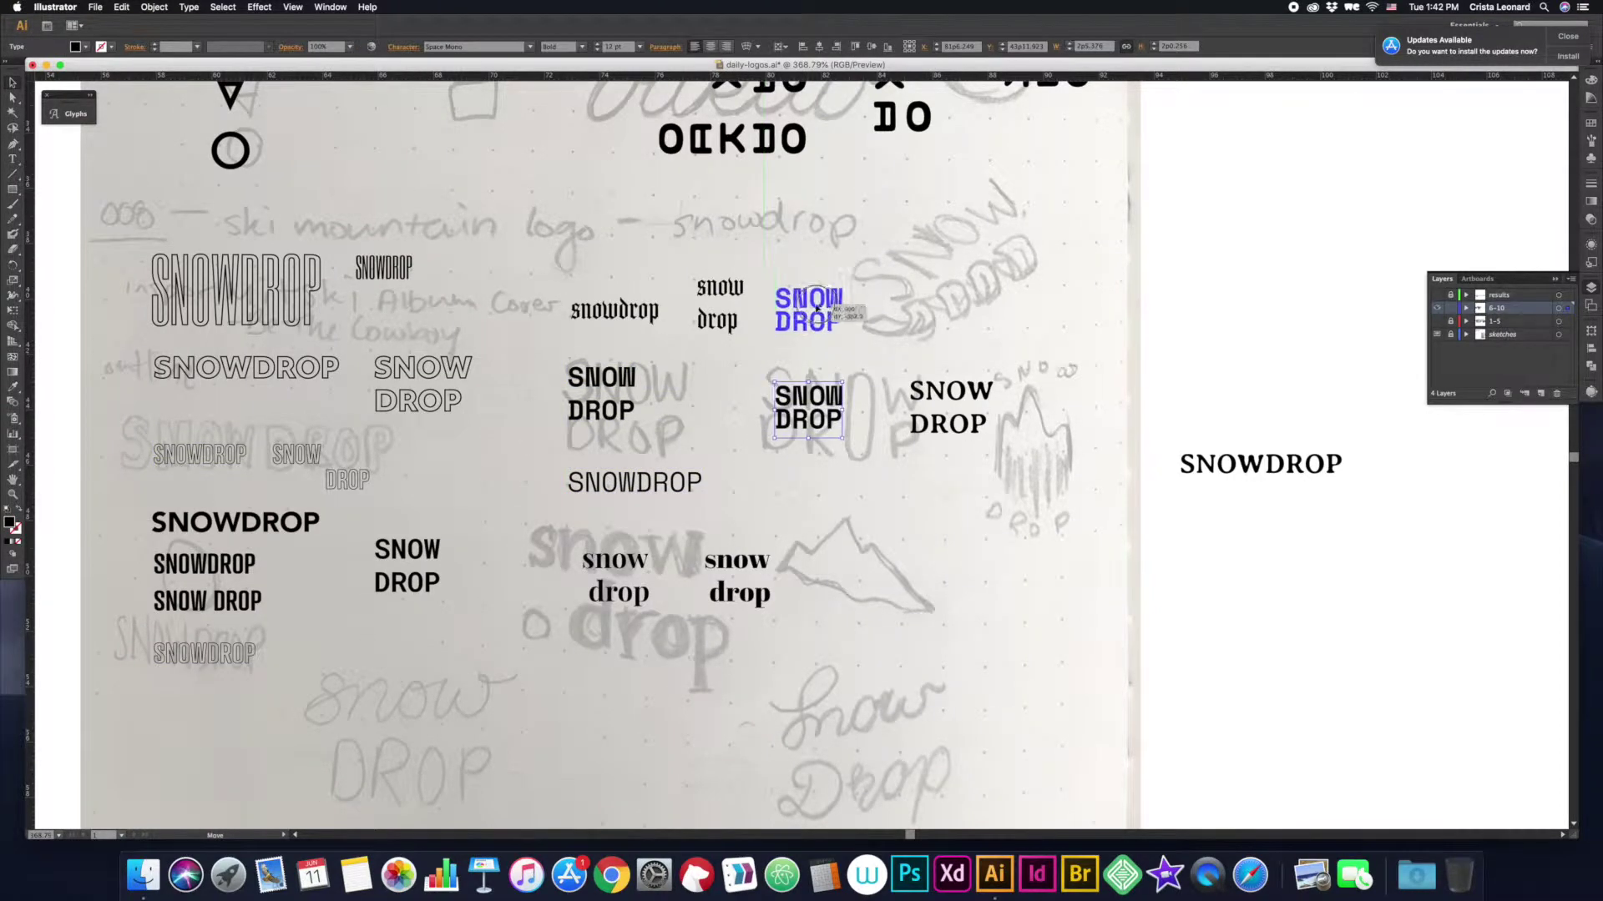
left_click(808, 407)
Step: Zoom into SNOW DROP and stretch the O's anchors into a tall loop spanning both lines
scroll(843, 388, "right", 15)
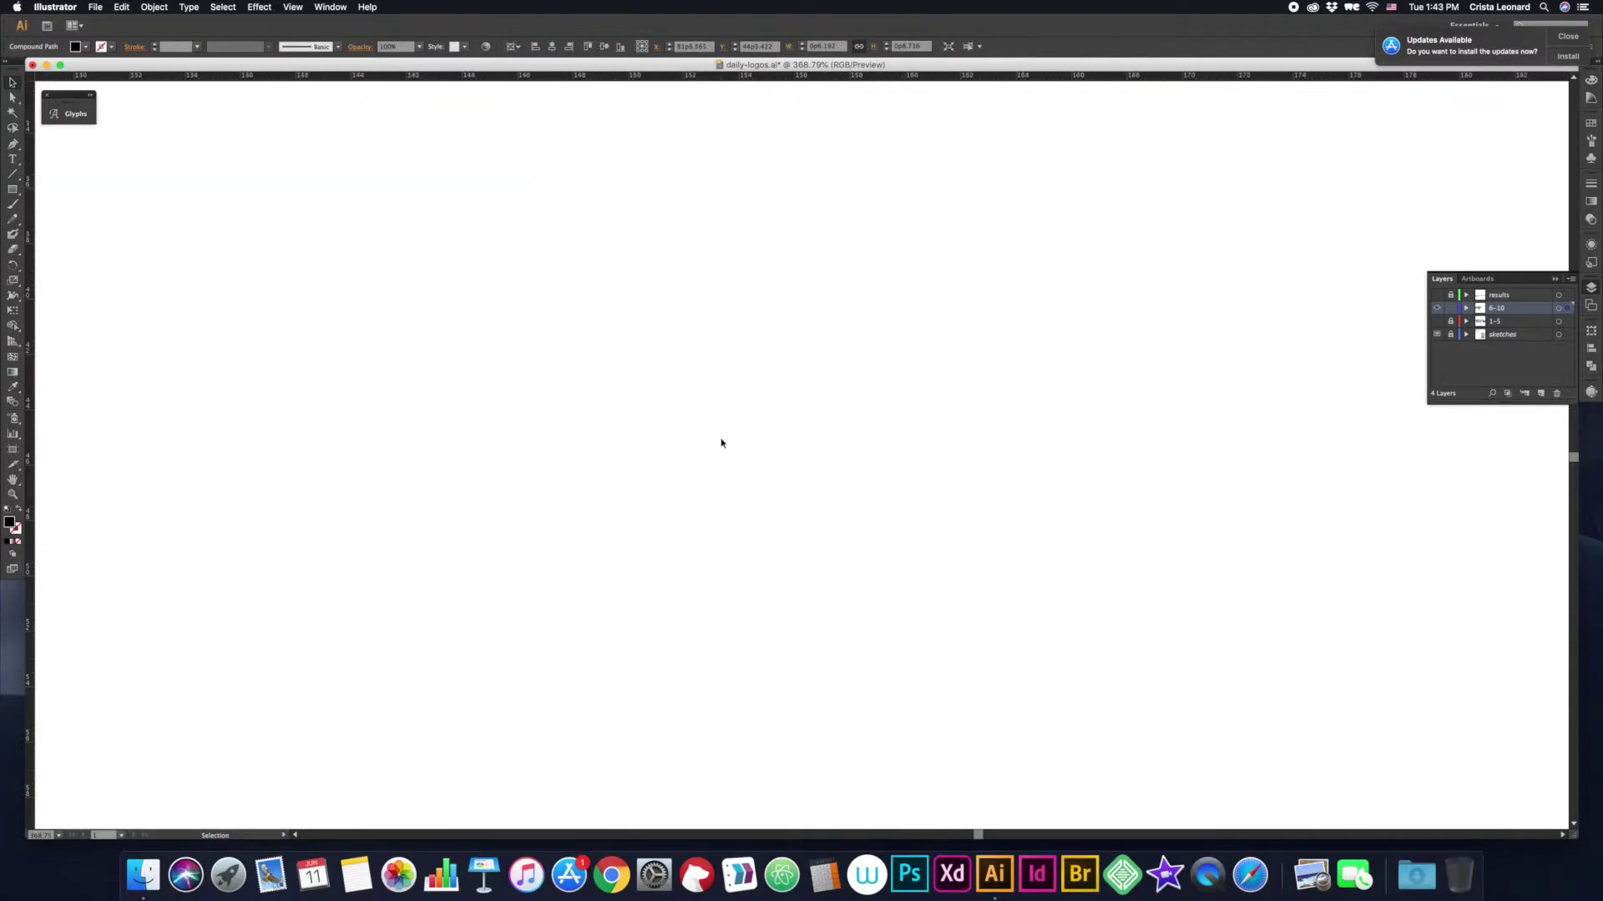
scroll(722, 442, "down", 5)
scroll(702, 473, "up", 3)
left_click_drag(621, 399, 702, 473)
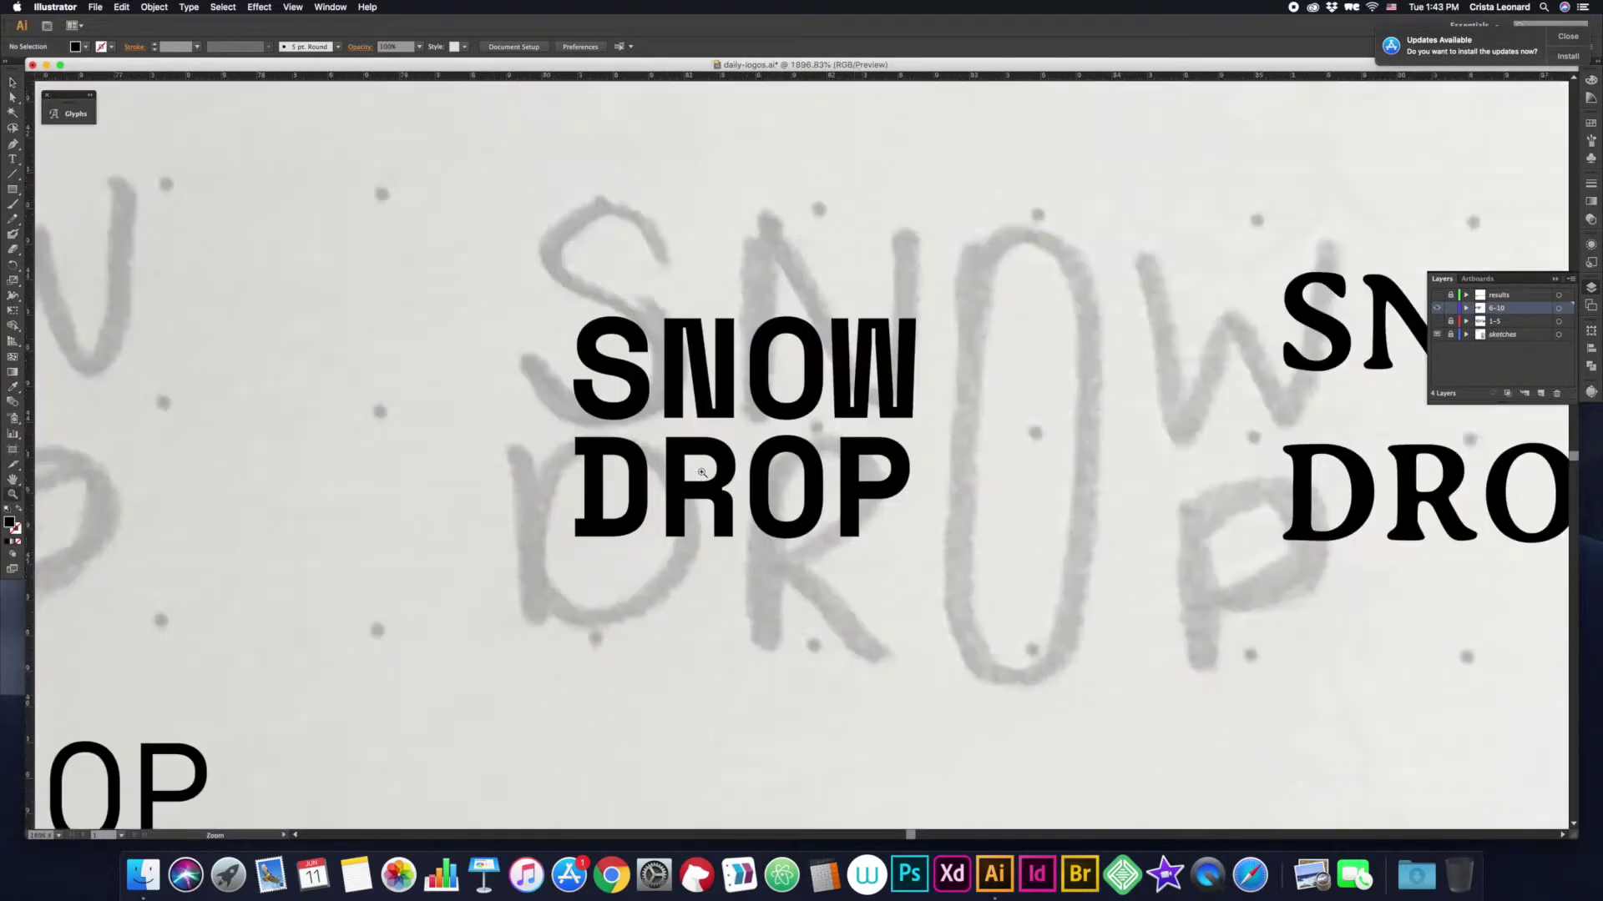
key("a")
left_click(822, 414)
left_click(783, 489)
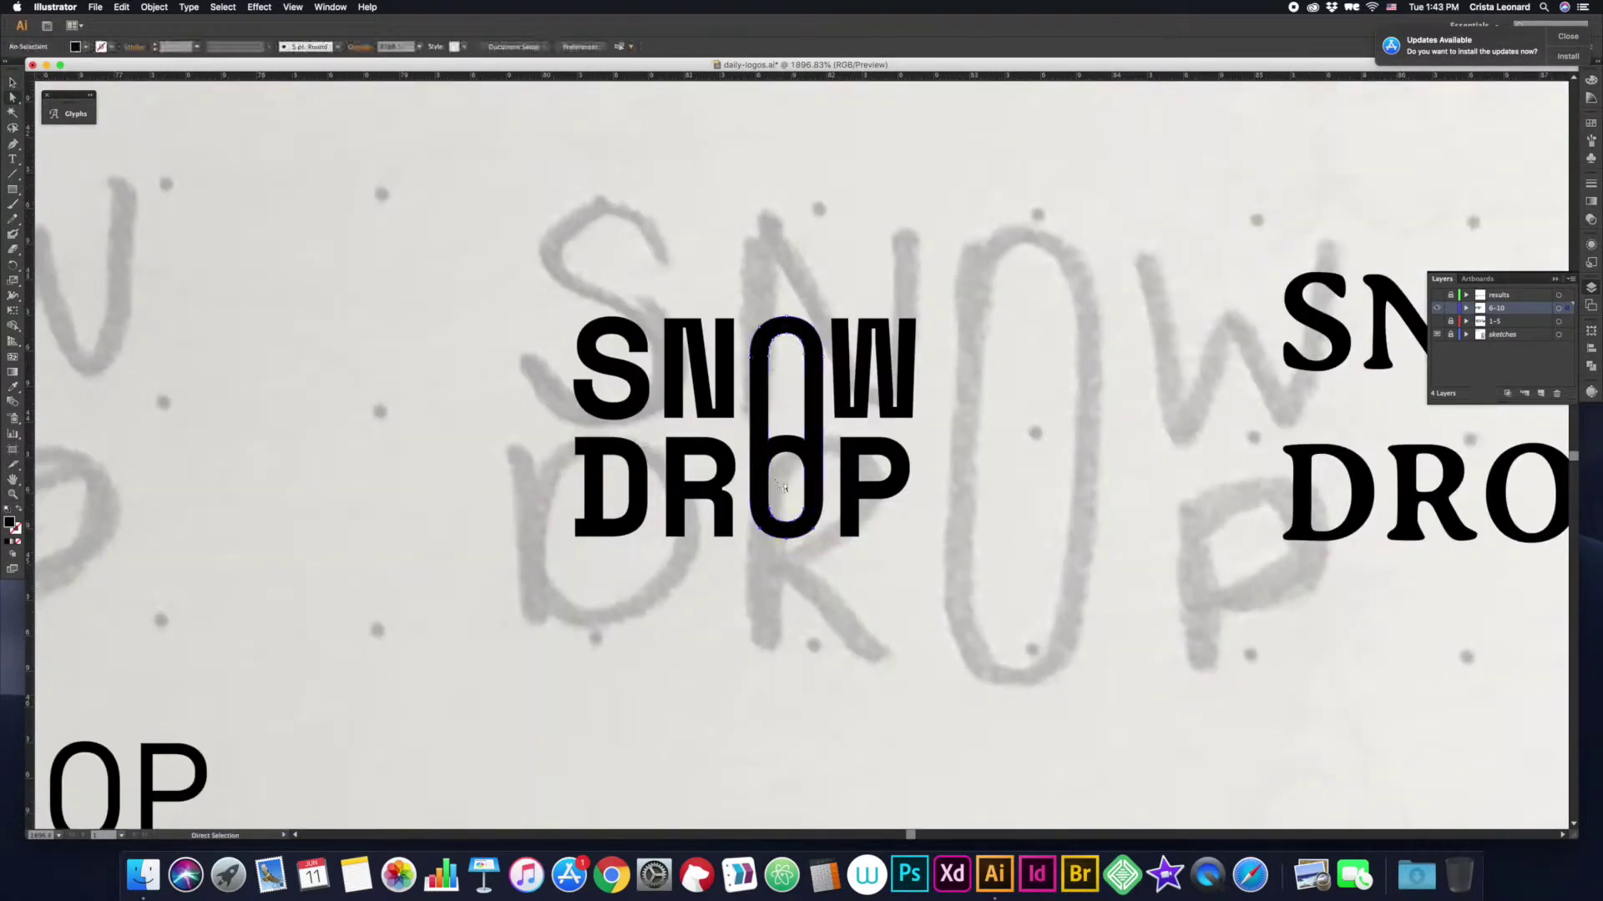
Step: Duplicate the tall-O lockup twice, giving one copy a grey O
left_click_drag(751, 473, 354, 472)
left_click(756, 488)
left_click(85, 46)
left_click(79, 107)
left_click(612, 282)
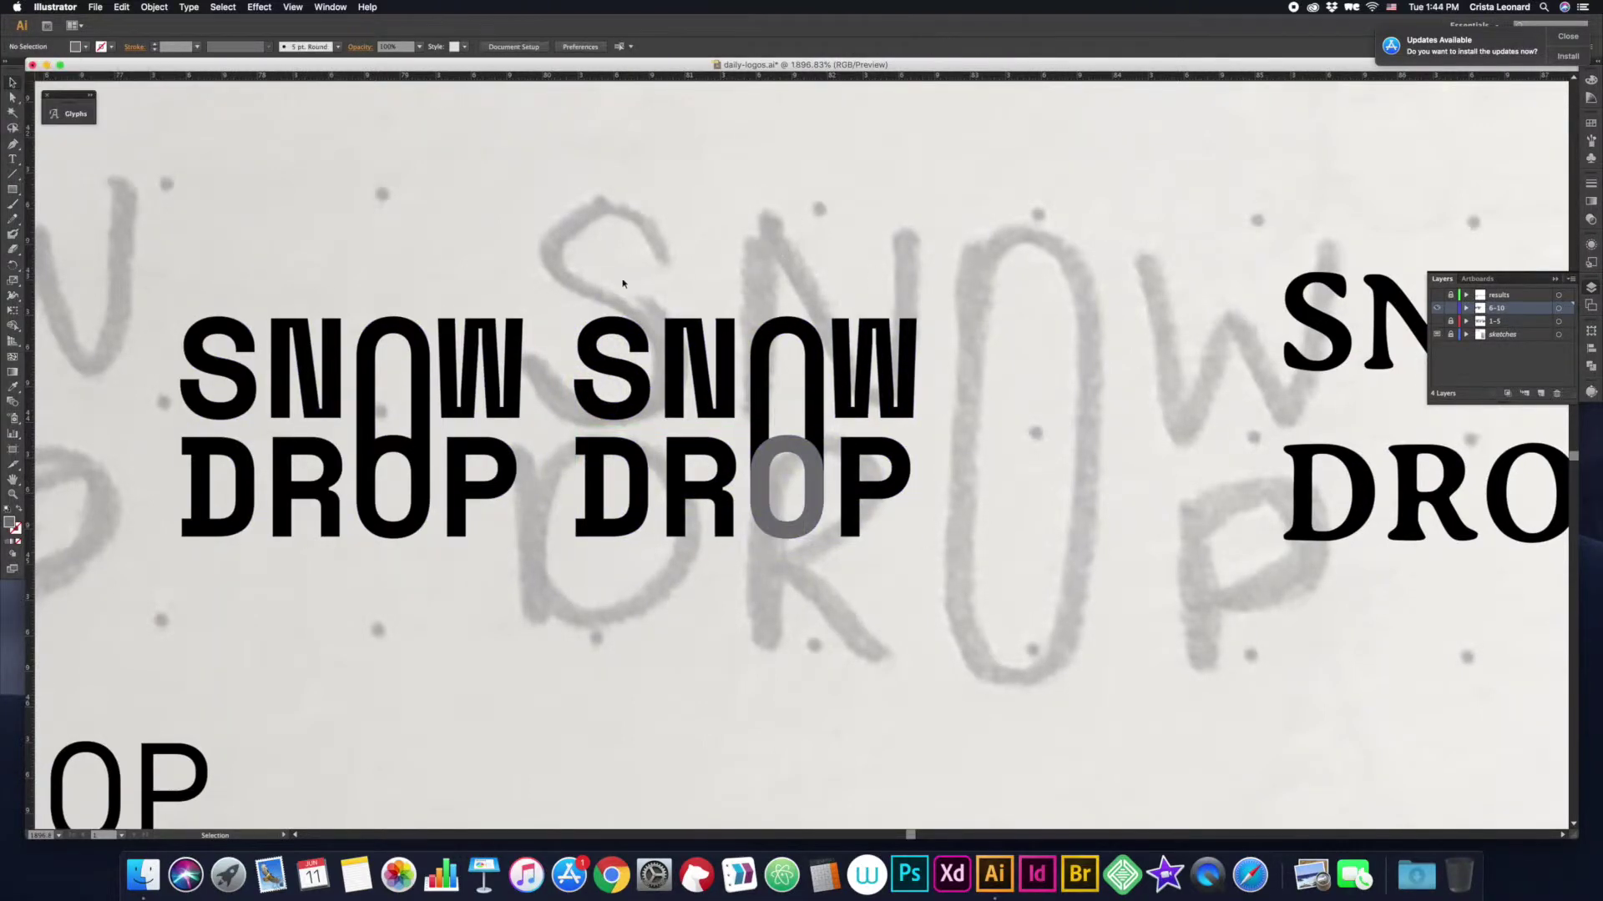
key("super+minus")
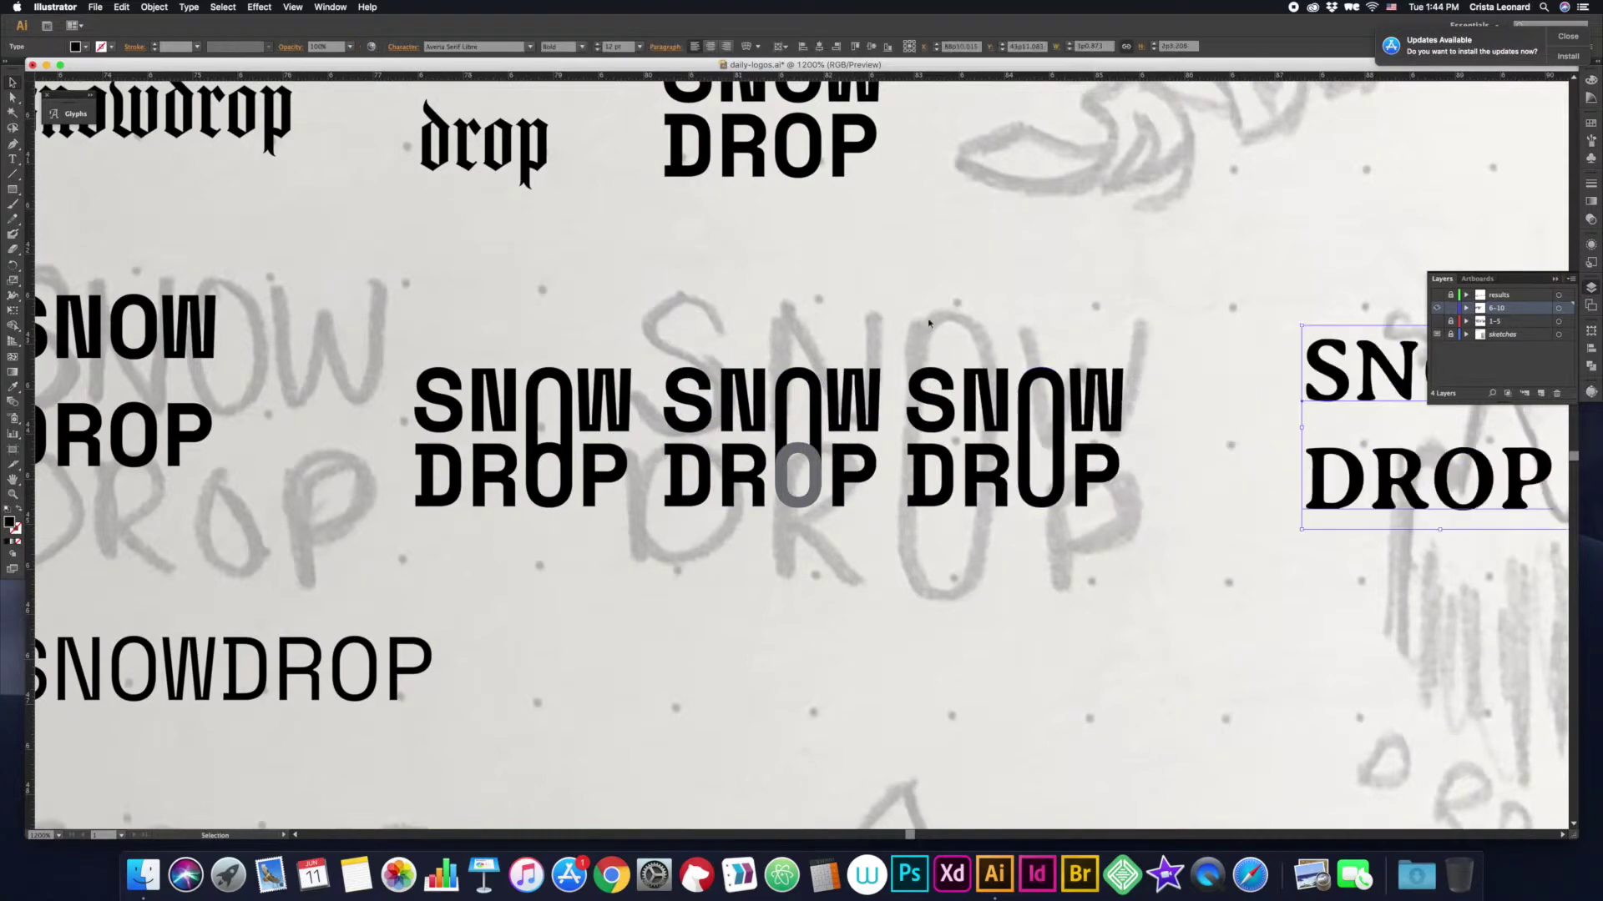
left_click_drag(587, 367, 908, 367)
key("super+minus")
key("super+minus")
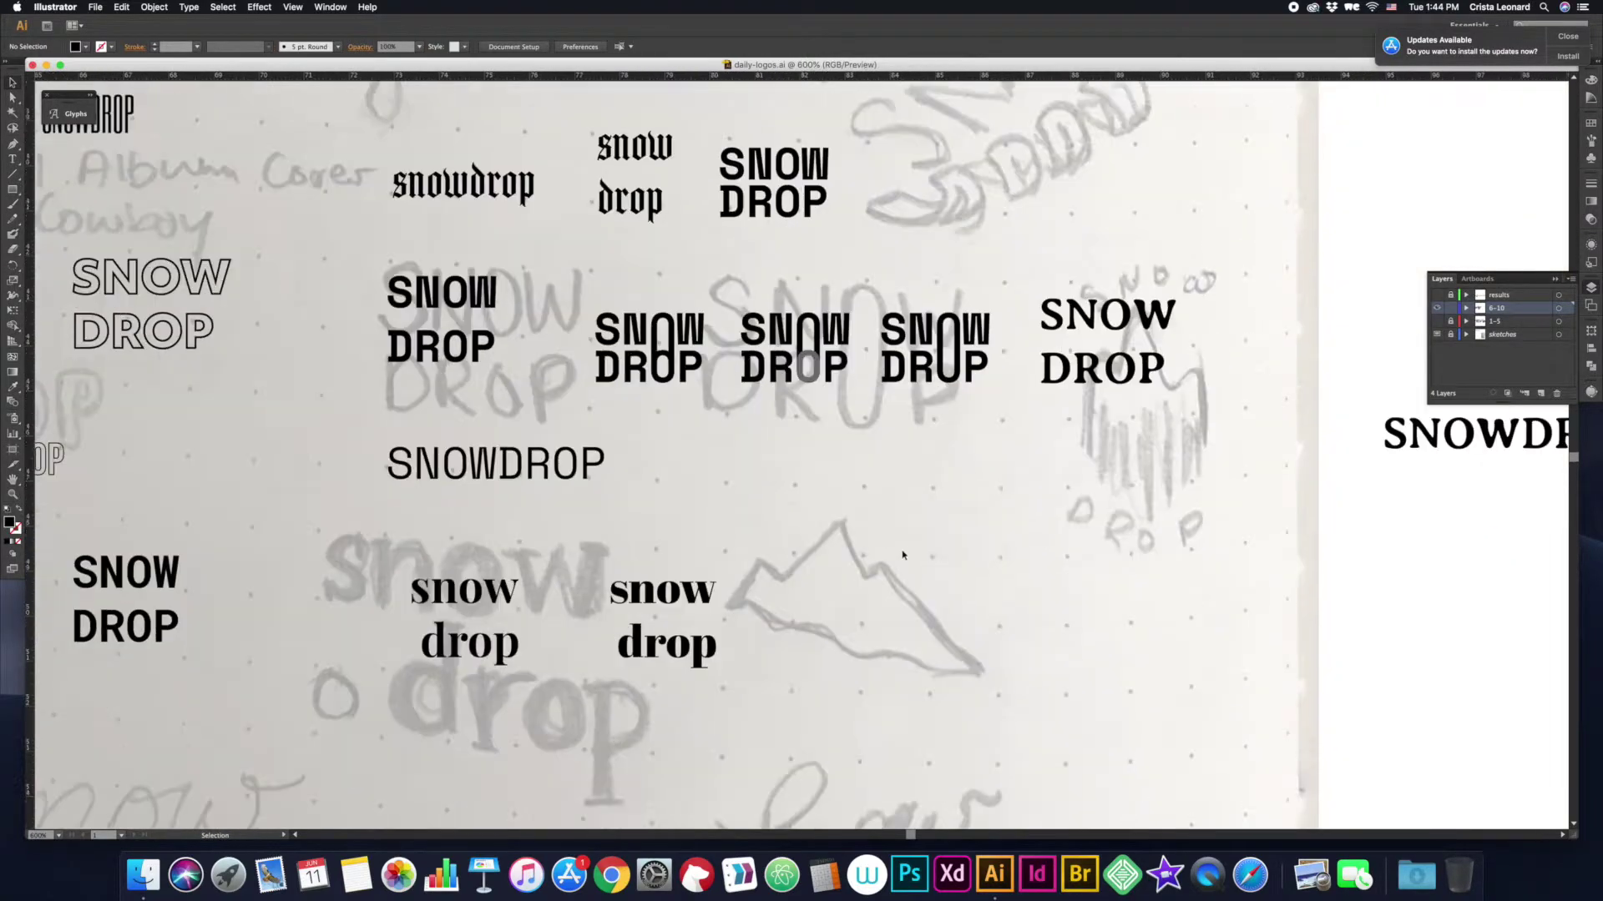
Step: Draw a small circle with the Ellipse tool below the lowercase snow drop text
left_click_drag(13, 190, 50, 205)
left_click_drag(309, 671, 357, 719)
key("a")
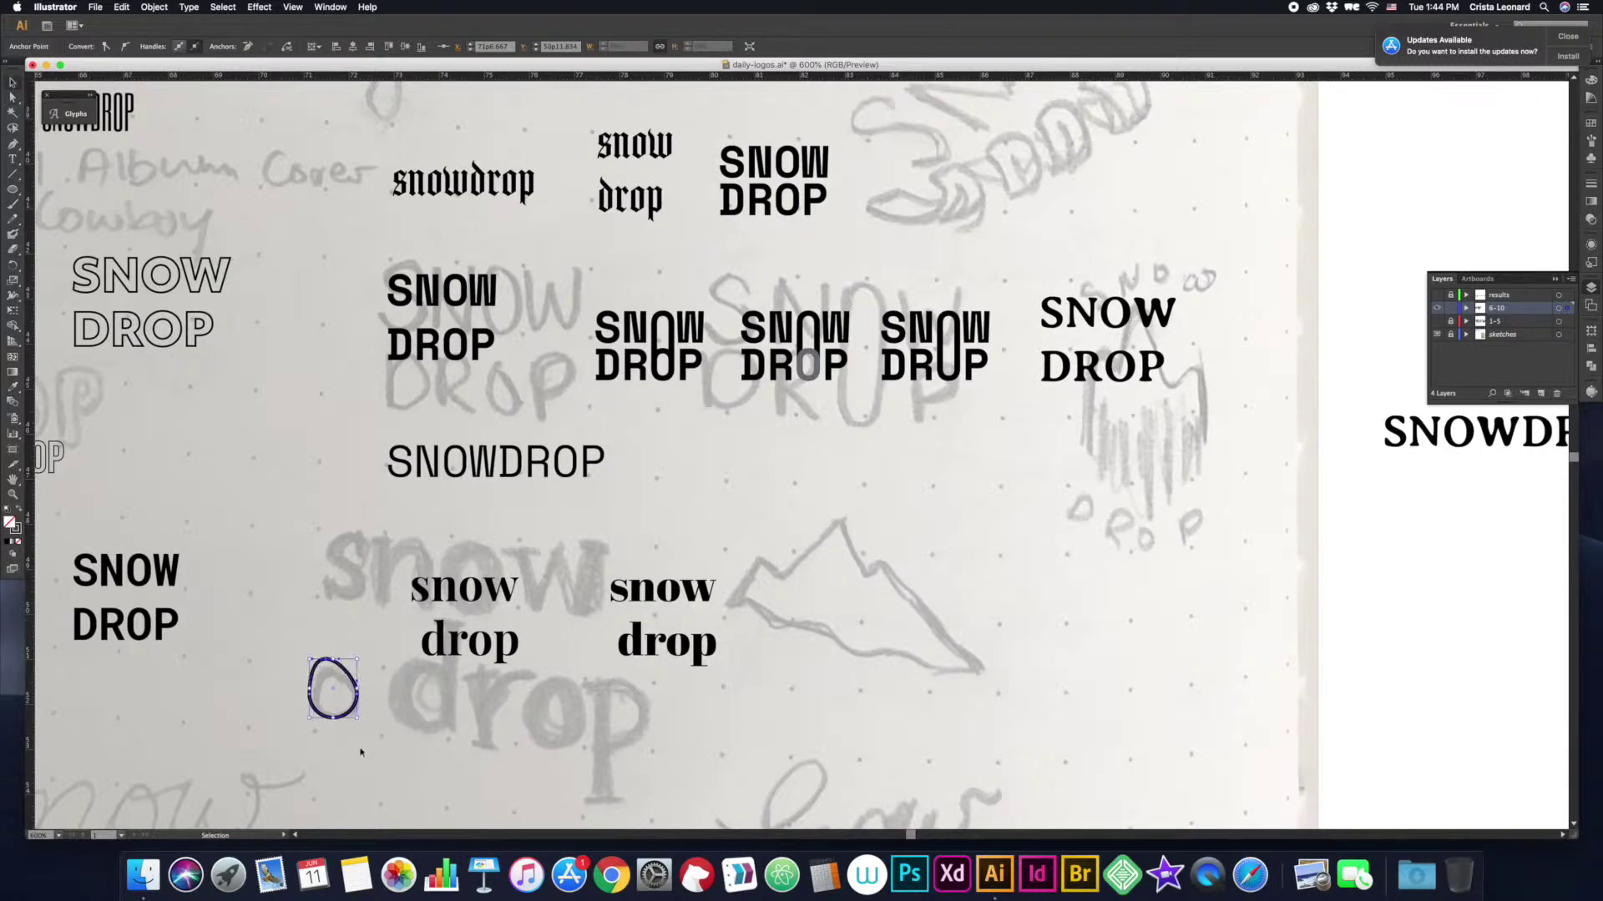
scroll(392, 695, "down", 3)
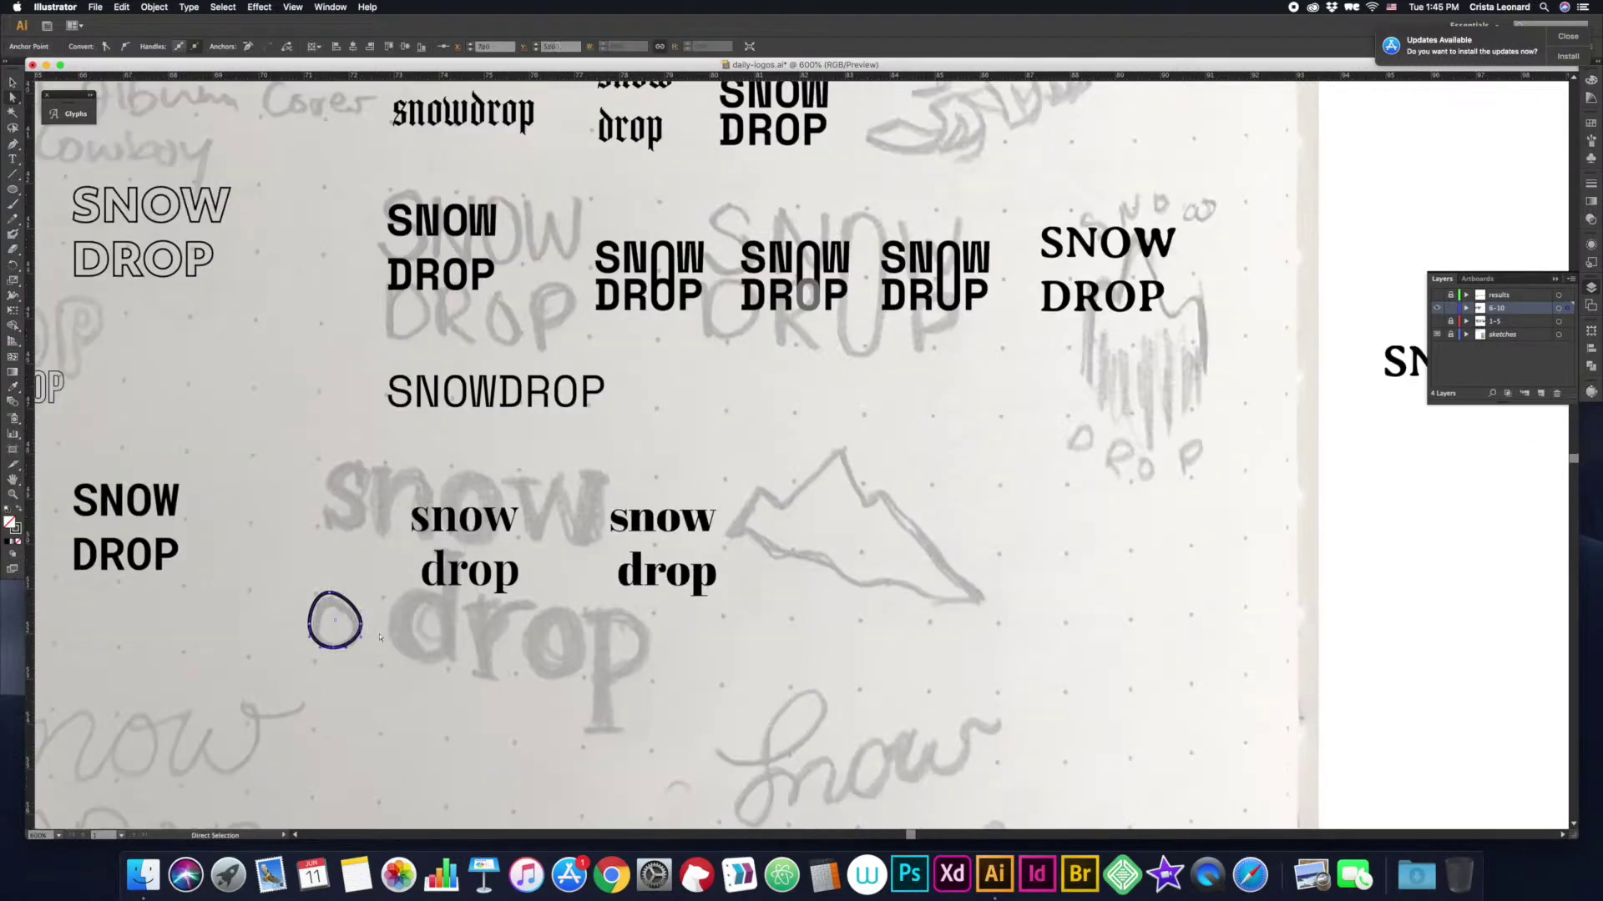
Step: Copy the circle beside the left drop and tighten that version's line spacing
left_click_drag(334, 618, 388, 572)
key("t")
left_click(482, 553)
key("Escape")
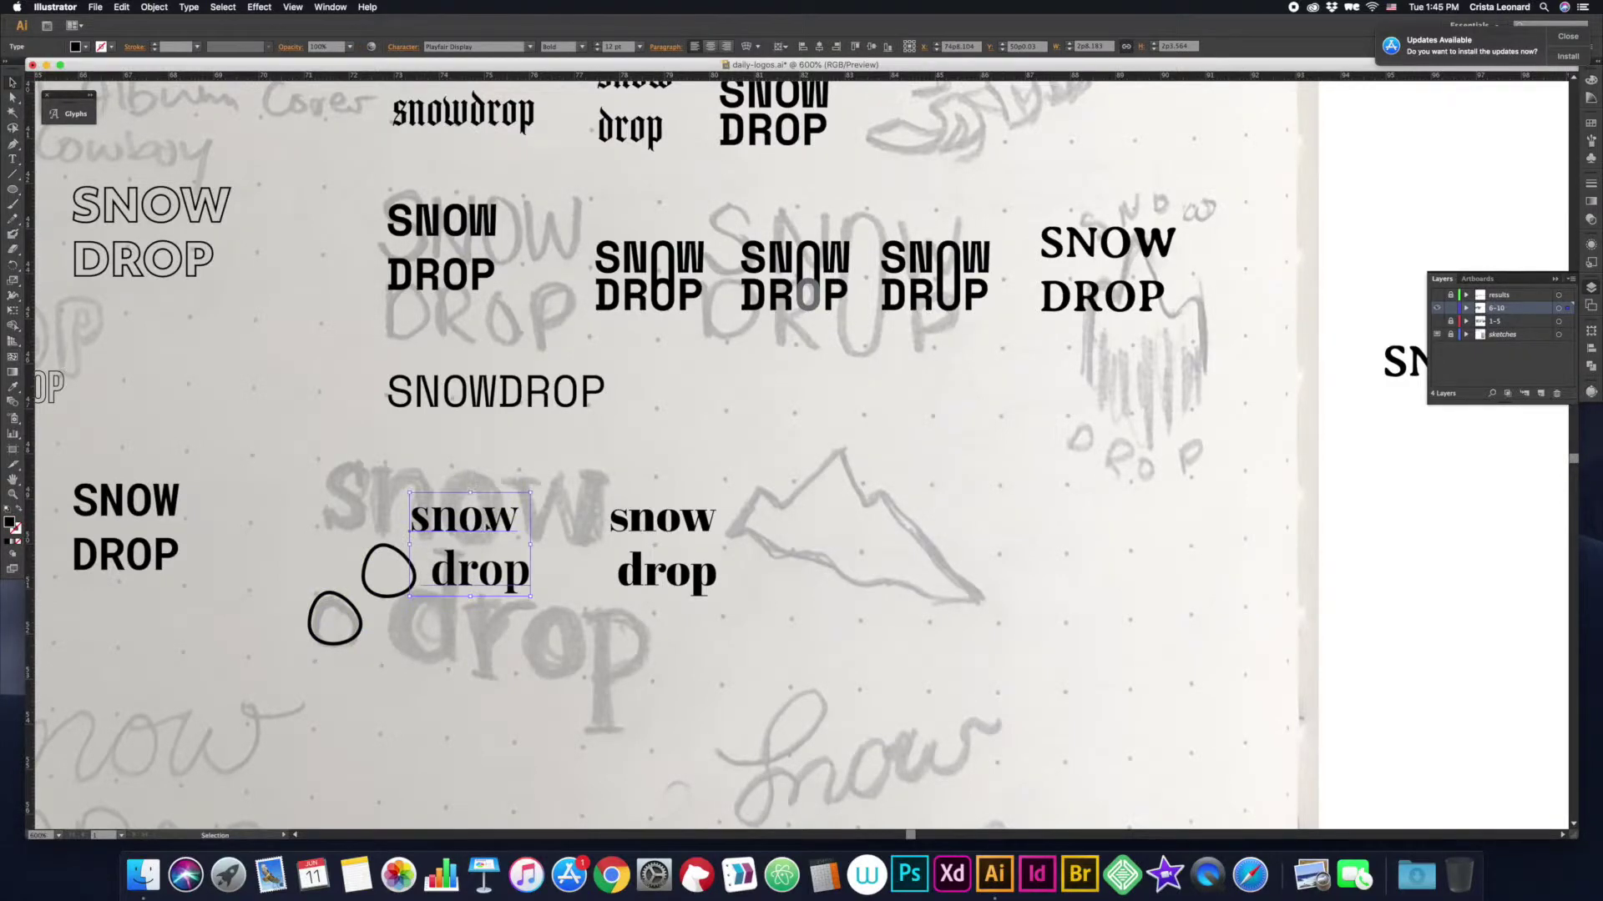
left_click(403, 46)
left_click(410, 103)
left_click(410, 104)
left_click(422, 136)
left_click(409, 103)
left_click(423, 179)
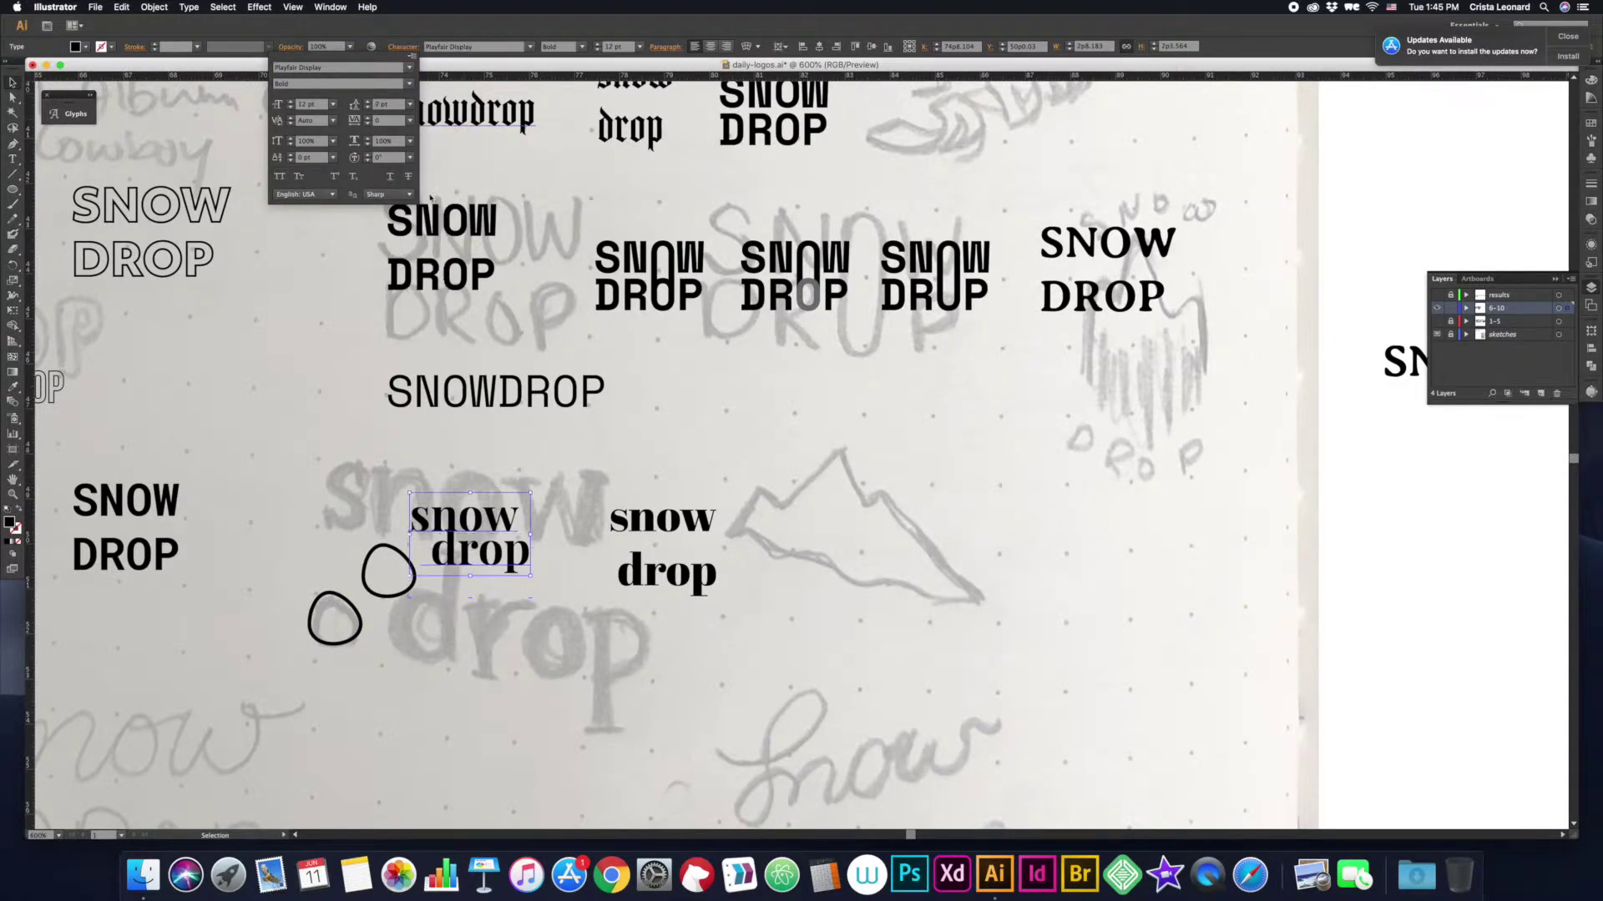
left_click(412, 105)
left_click(426, 207)
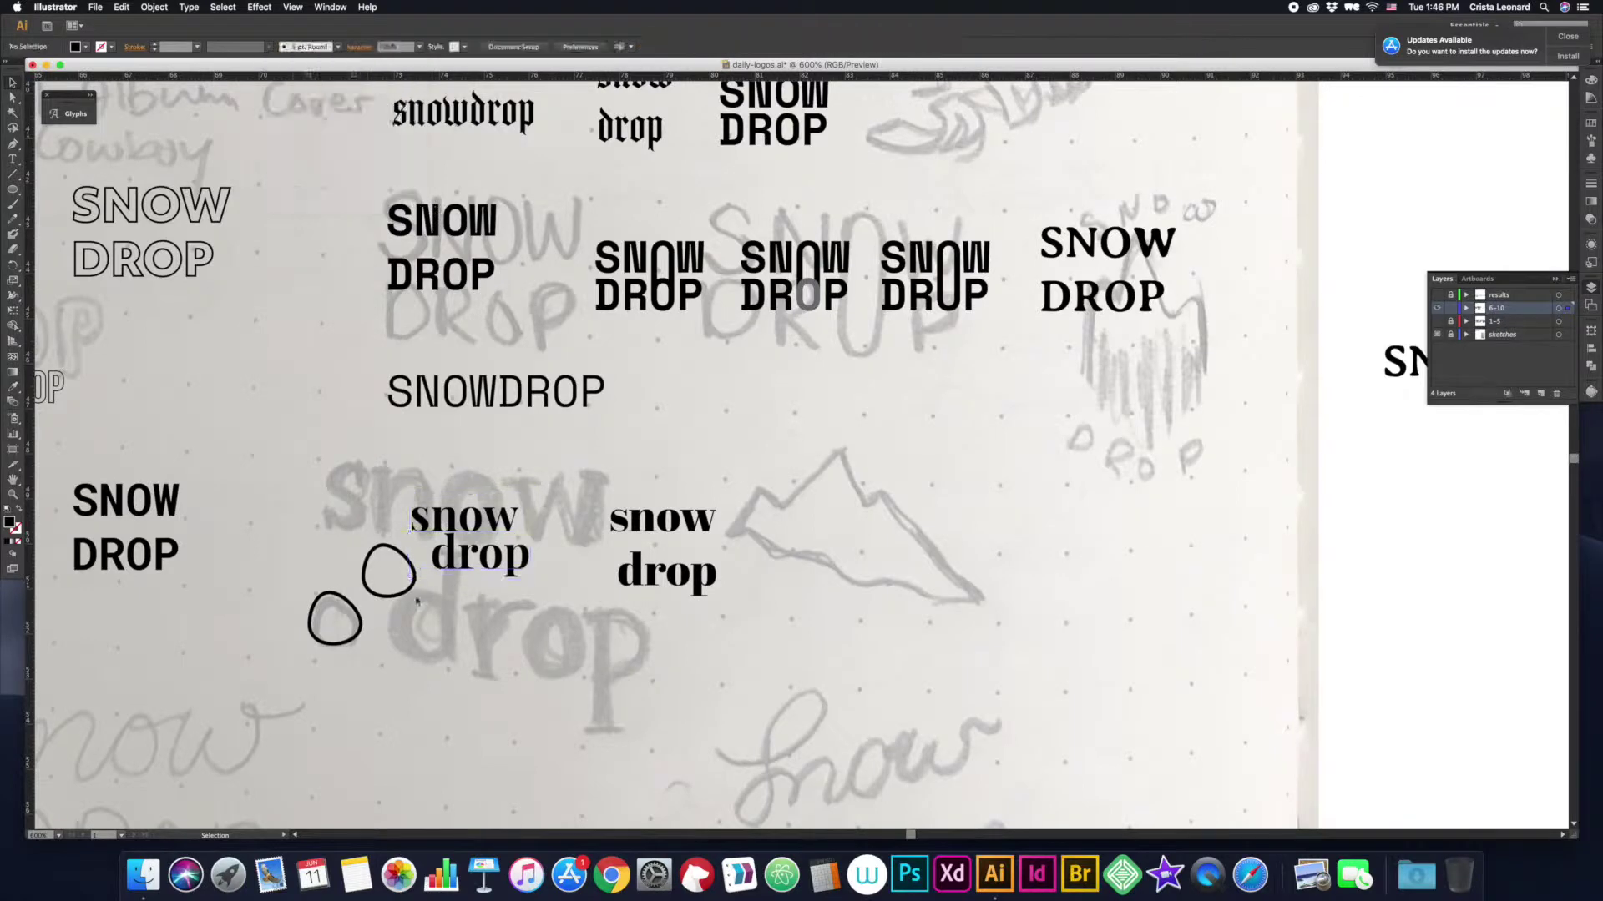
Step: Nudge the circle before drop, then tighten the right version's leading and copy a circle before its drop
left_click(414, 554)
left_click_drag(426, 555, 422, 557)
left_click(528, 601)
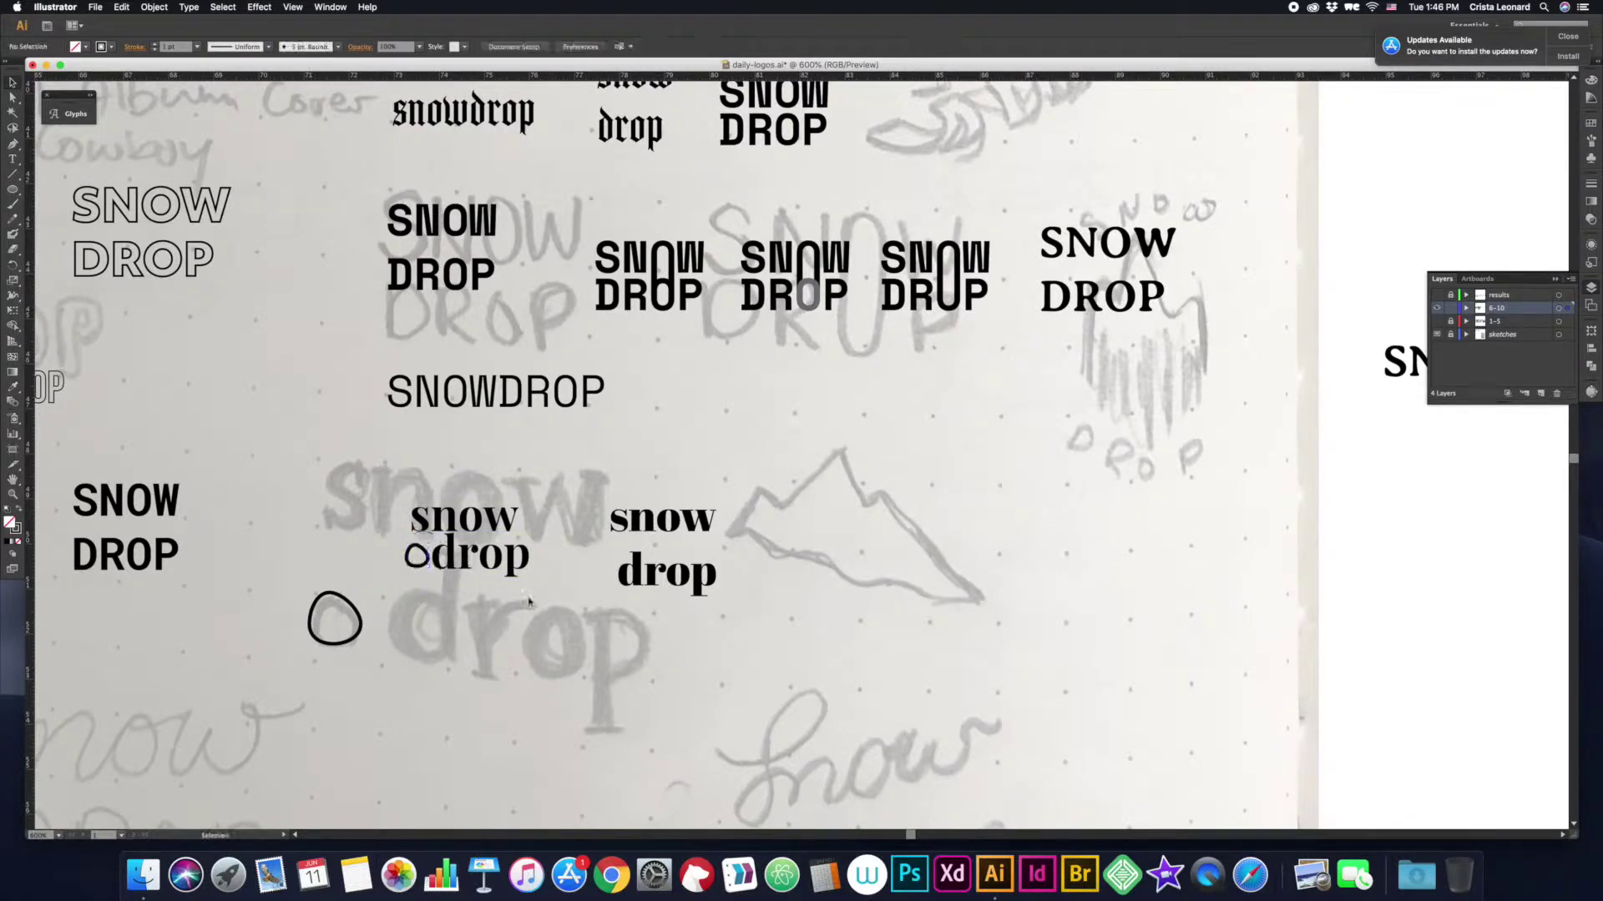
scroll(507, 610, "right", 5)
scroll(507, 610, "down", 2)
left_click(551, 501)
left_click(350, 167)
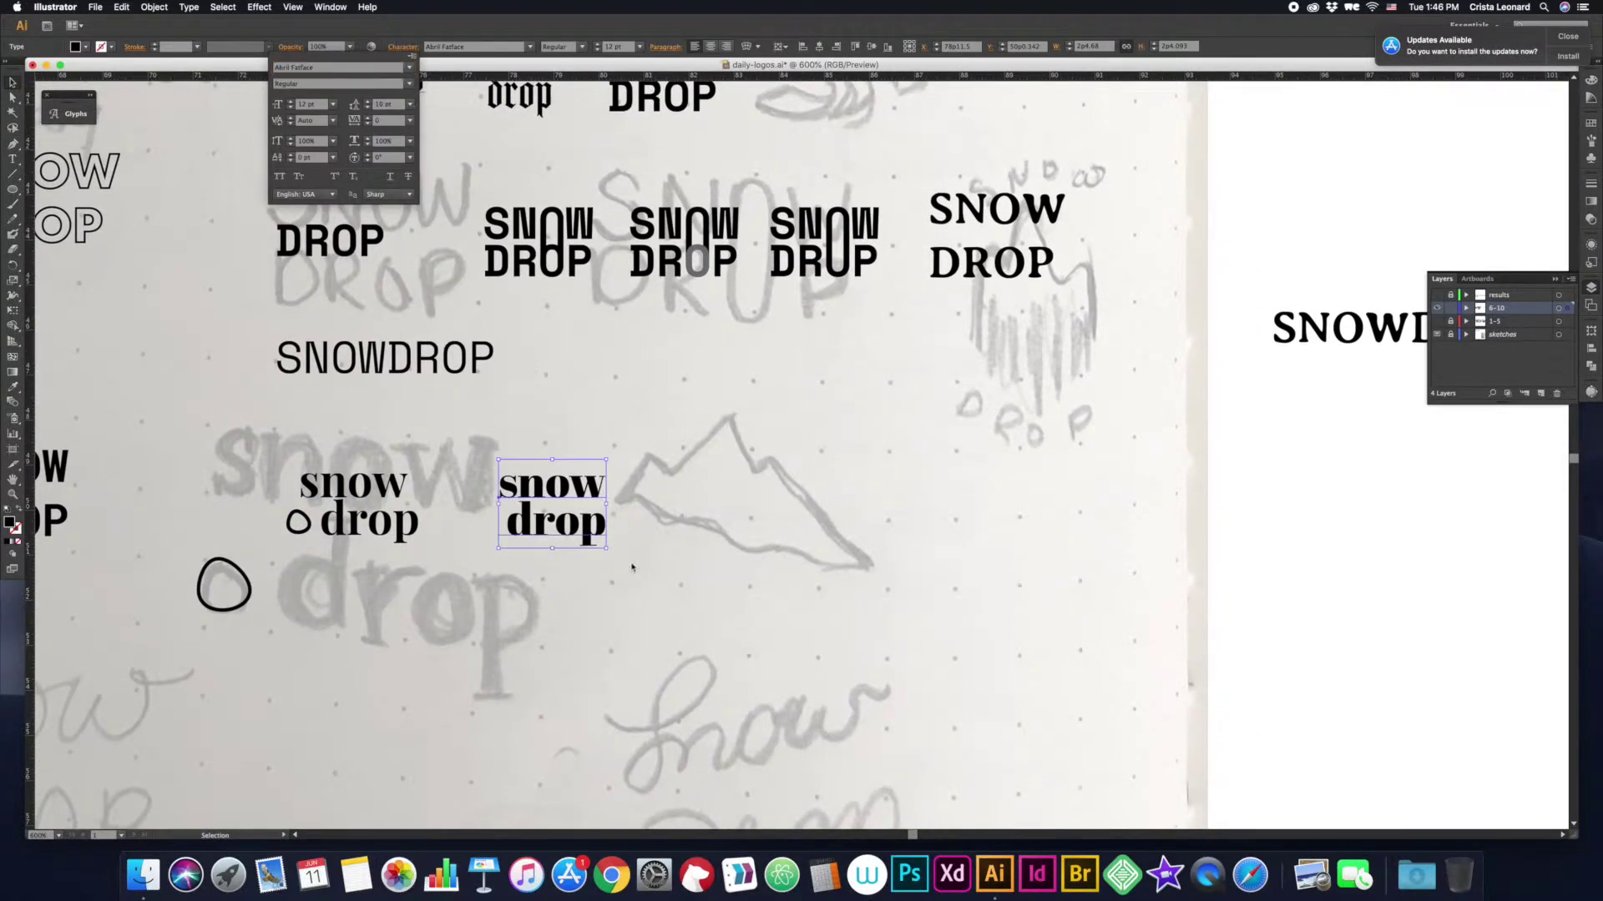
left_click(419, 552)
left_click_drag(298, 523, 507, 539)
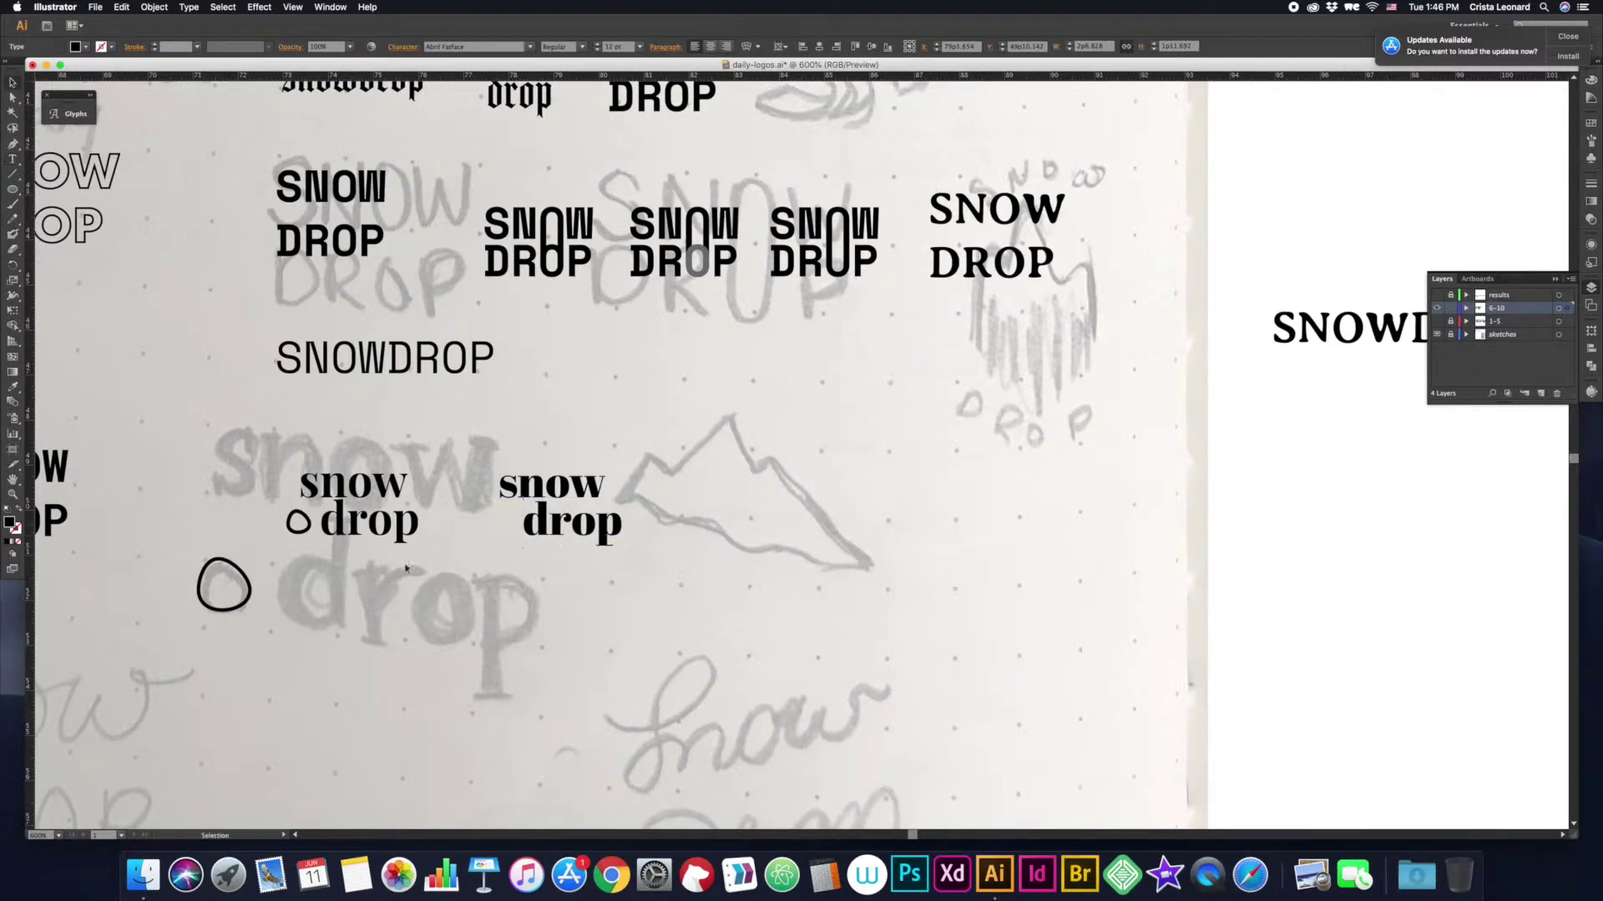
key("super+minus")
key("super+minus")
scroll(691, 521, "right", 5)
scroll(691, 521, "up", 2)
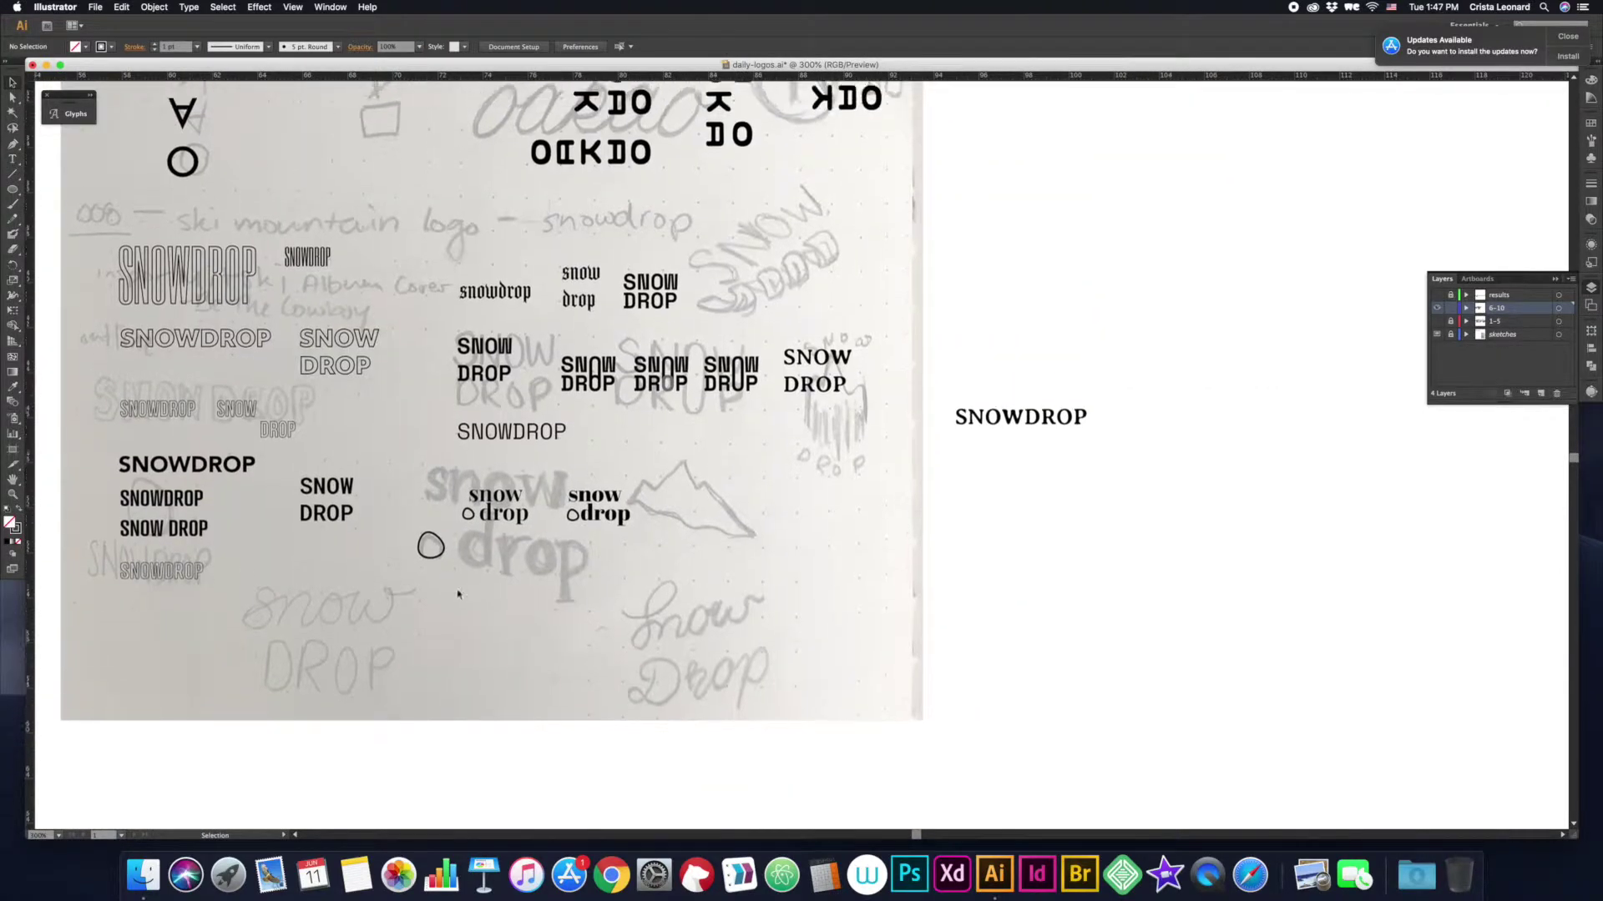
Step: Duplicate the outlined SNOWDROP below the original and break the copy into SNOW and DROP lines
scroll(186, 604, "up", 1)
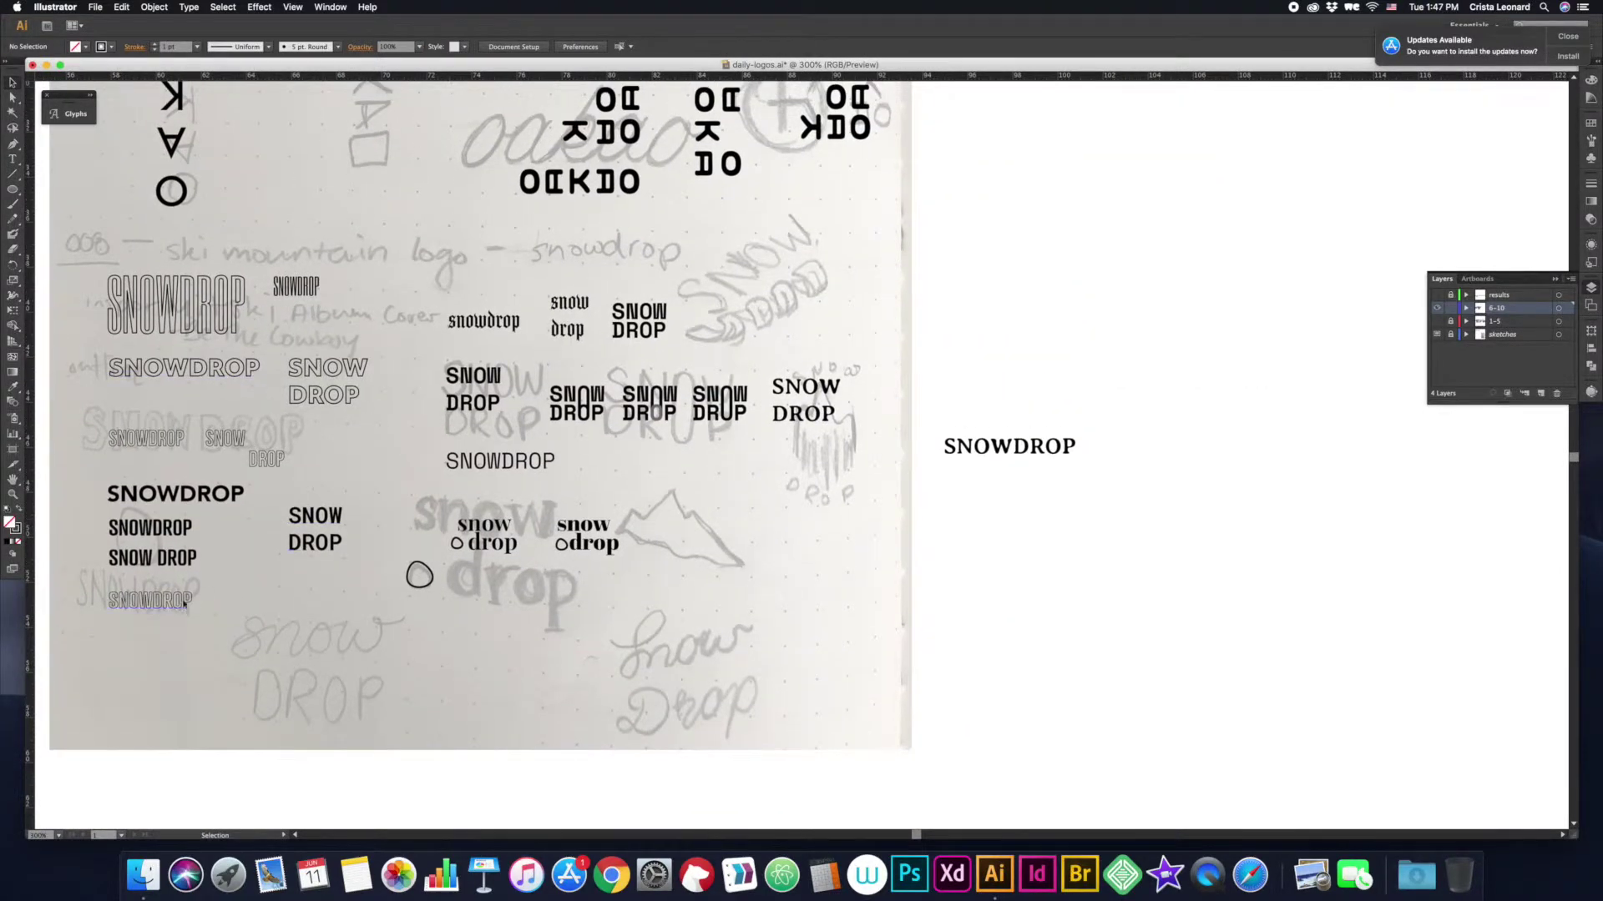
left_click_drag(182, 605, 182, 636)
double_click(152, 667)
key("Return")
key("Escape")
Step: Trace the sketched mountain with the Pen, place a copy to the right, and curve its base
left_click(618, 531)
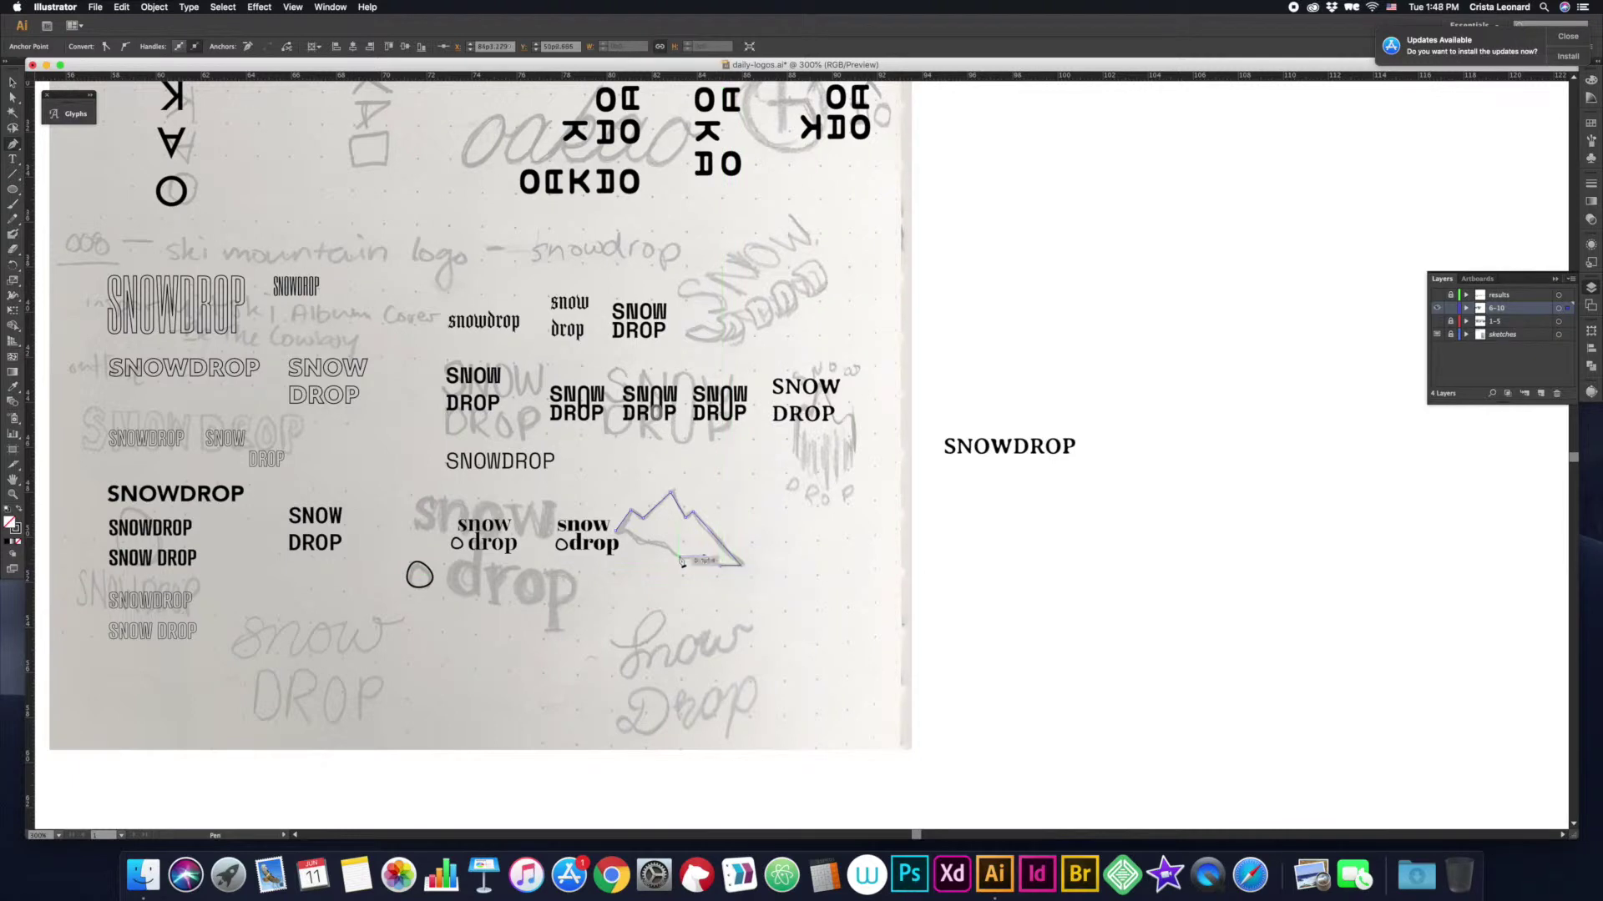
left_click_drag(659, 551, 808, 551)
key("super+equal")
key("super+equal")
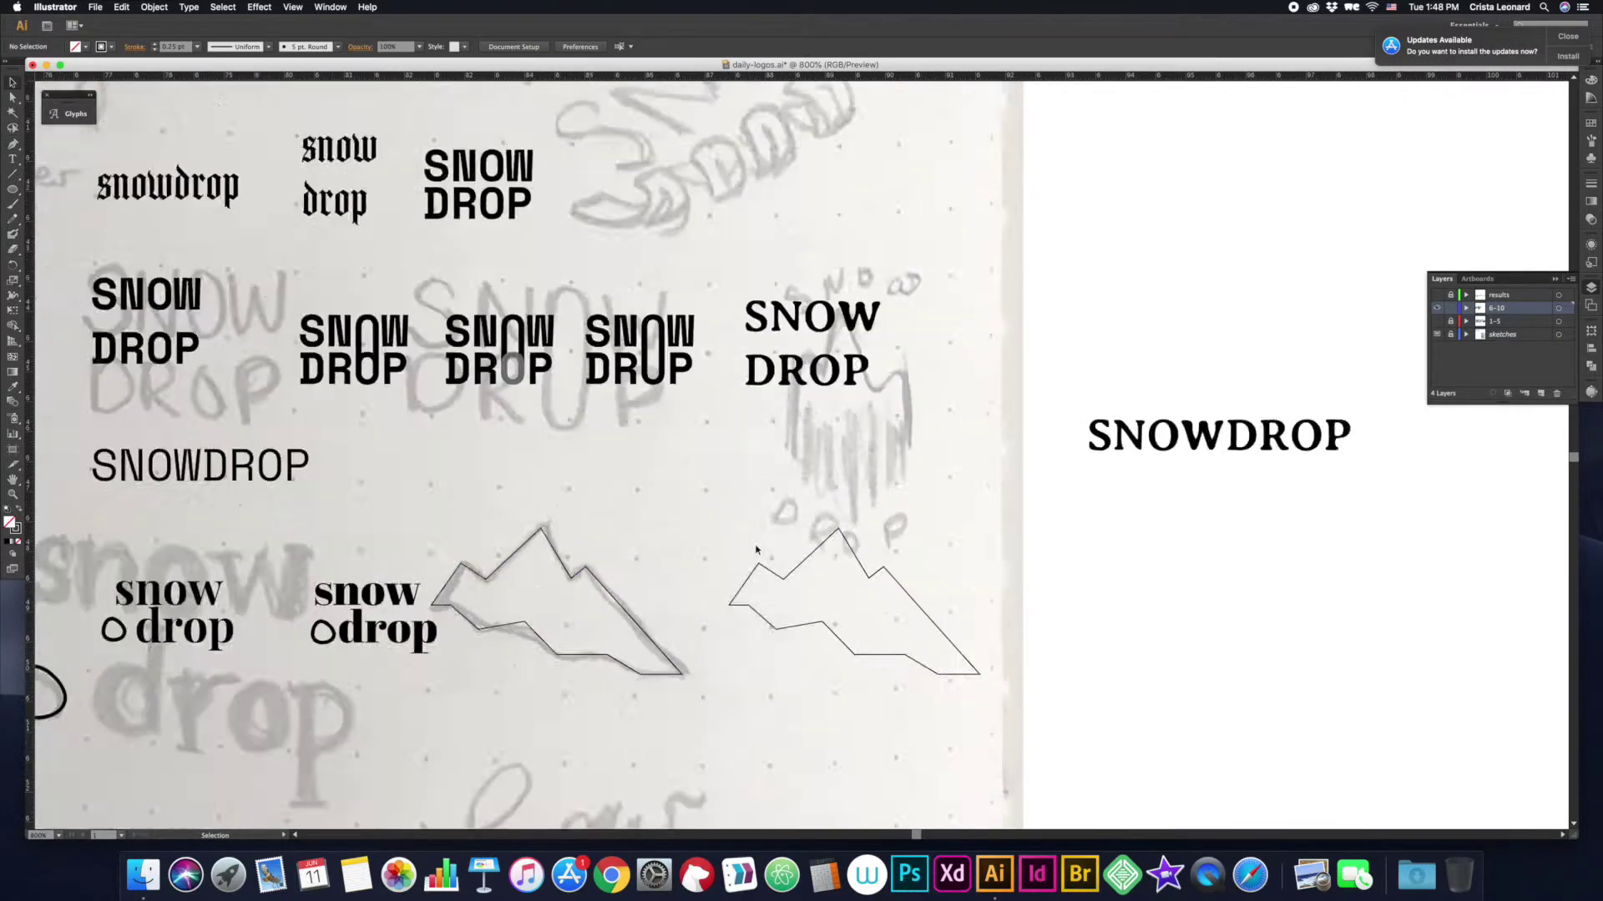
key("super+equal")
left_click_drag(422, 705, 434, 678)
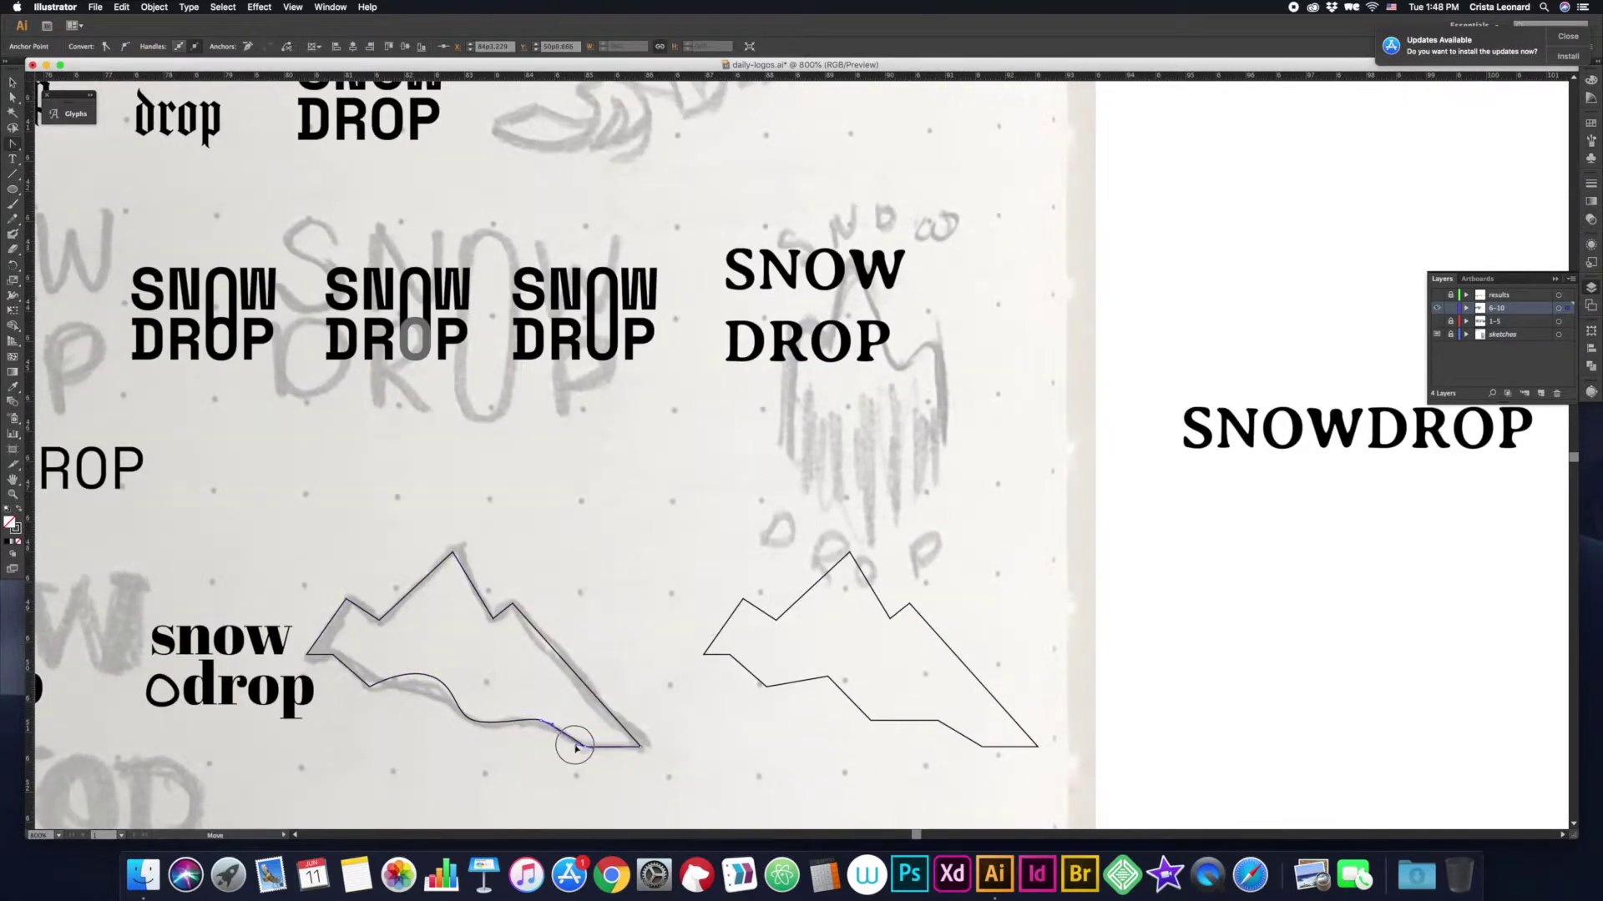
Step: Copy and paste the curved-base mountain path
key("v")
left_click(518, 721)
scroll(519, 405, "down", 5)
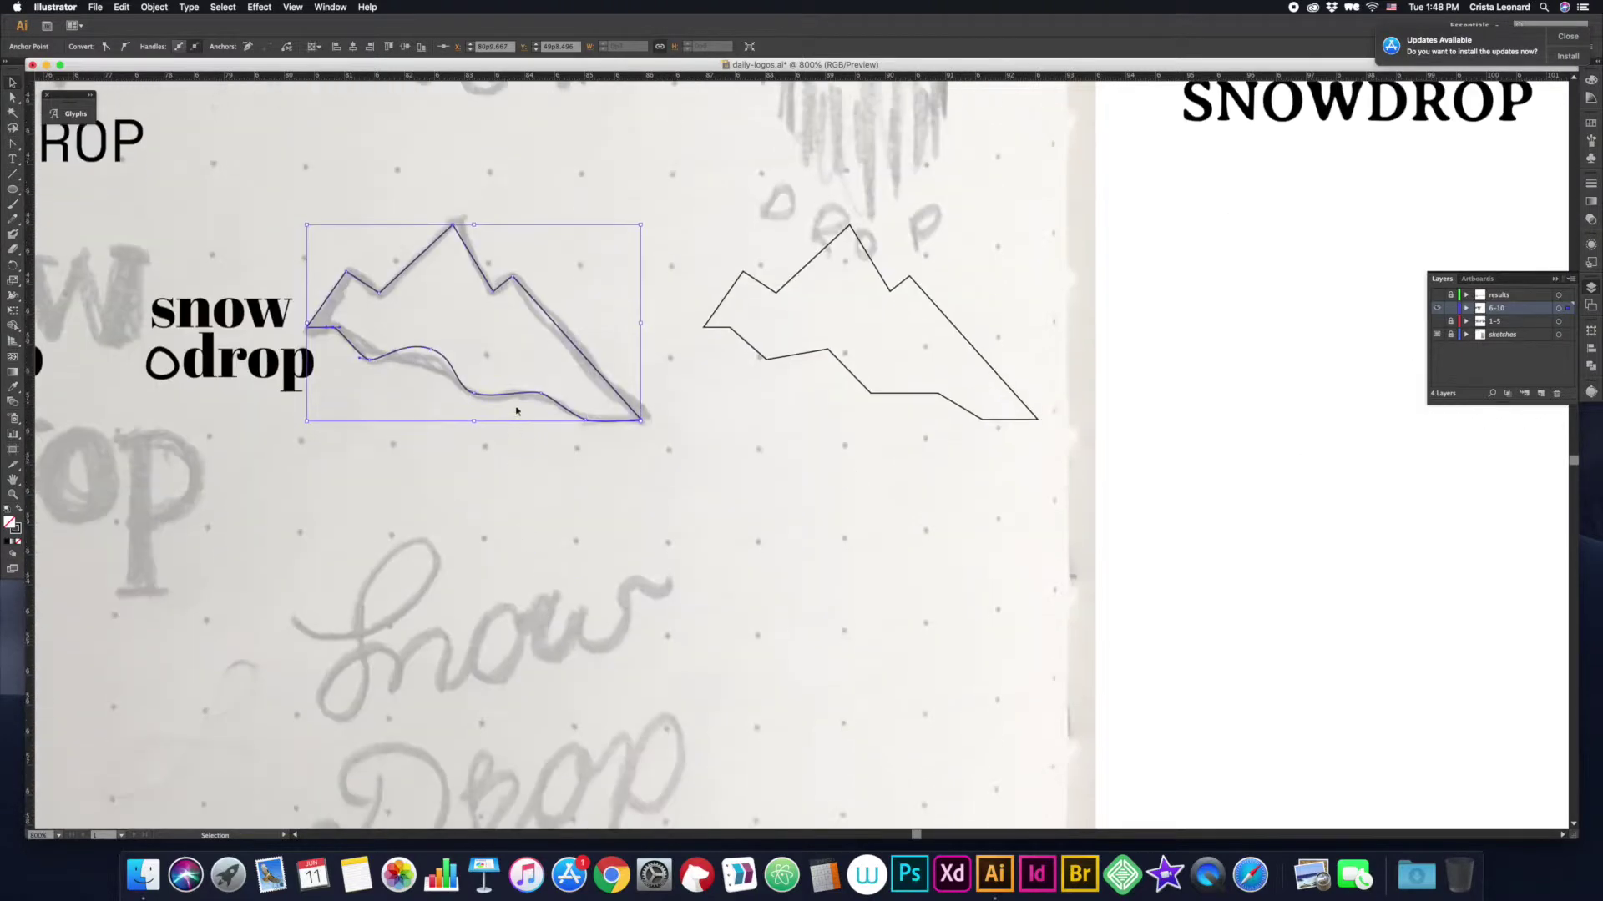
key("super+c")
key("super+v")
Step: Retrace the mountain sketch freehand with the Pencil and place a copy lower down
key("n")
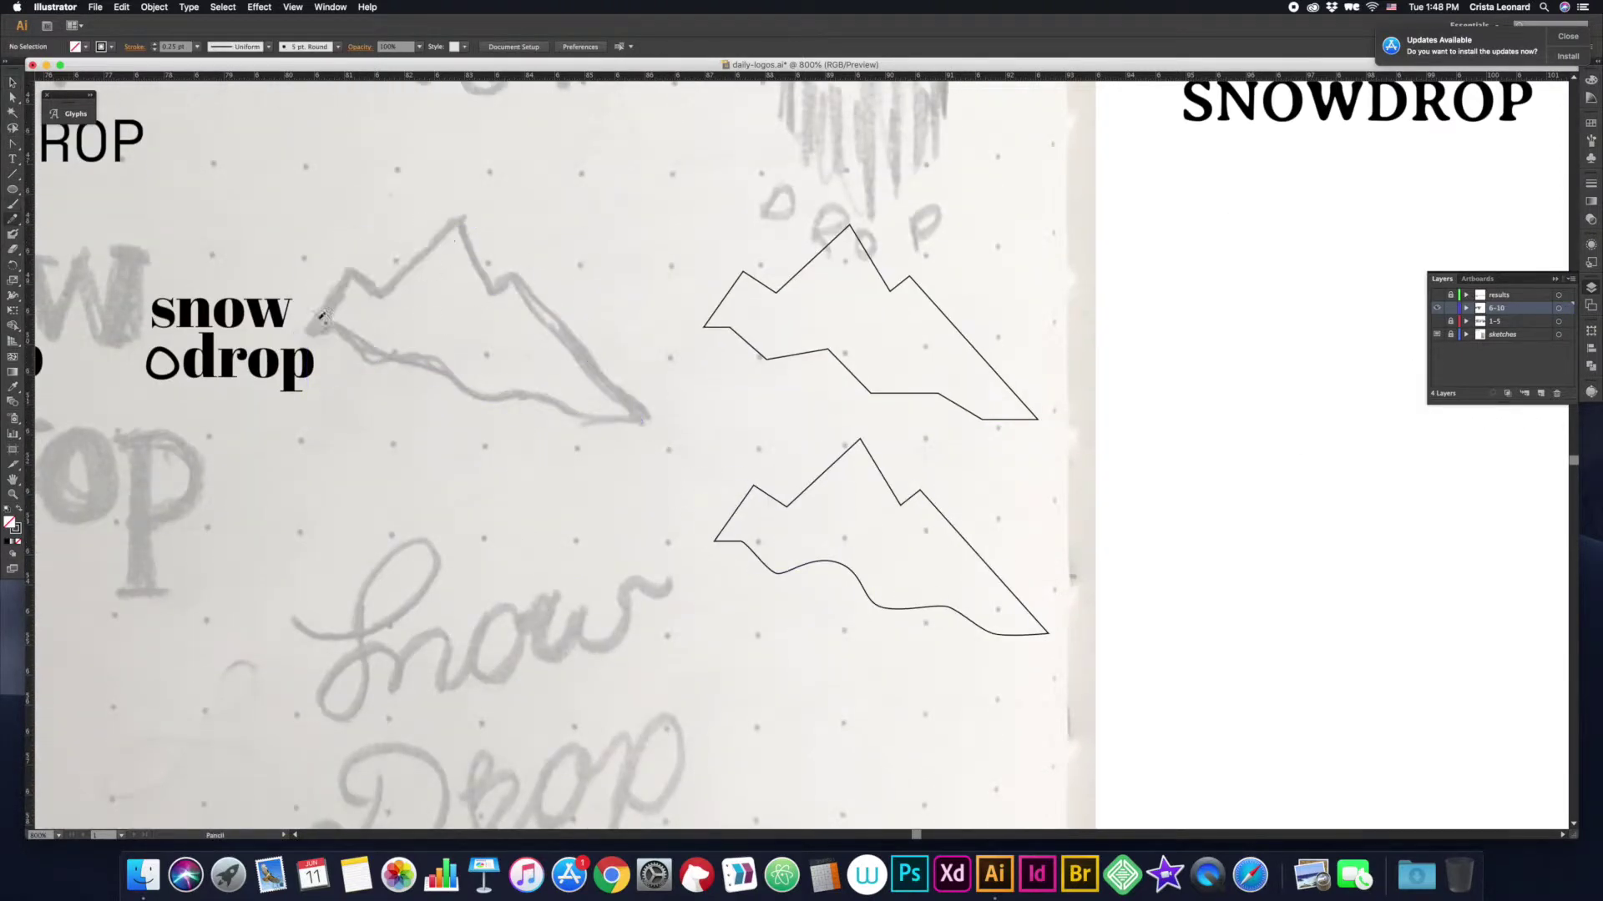
mouse_move(331, 318)
left_mouse_down()
mouse_move(316, 325)
mouse_move(378, 302)
left_mouse_up()
scroll(359, 317, "up", 1)
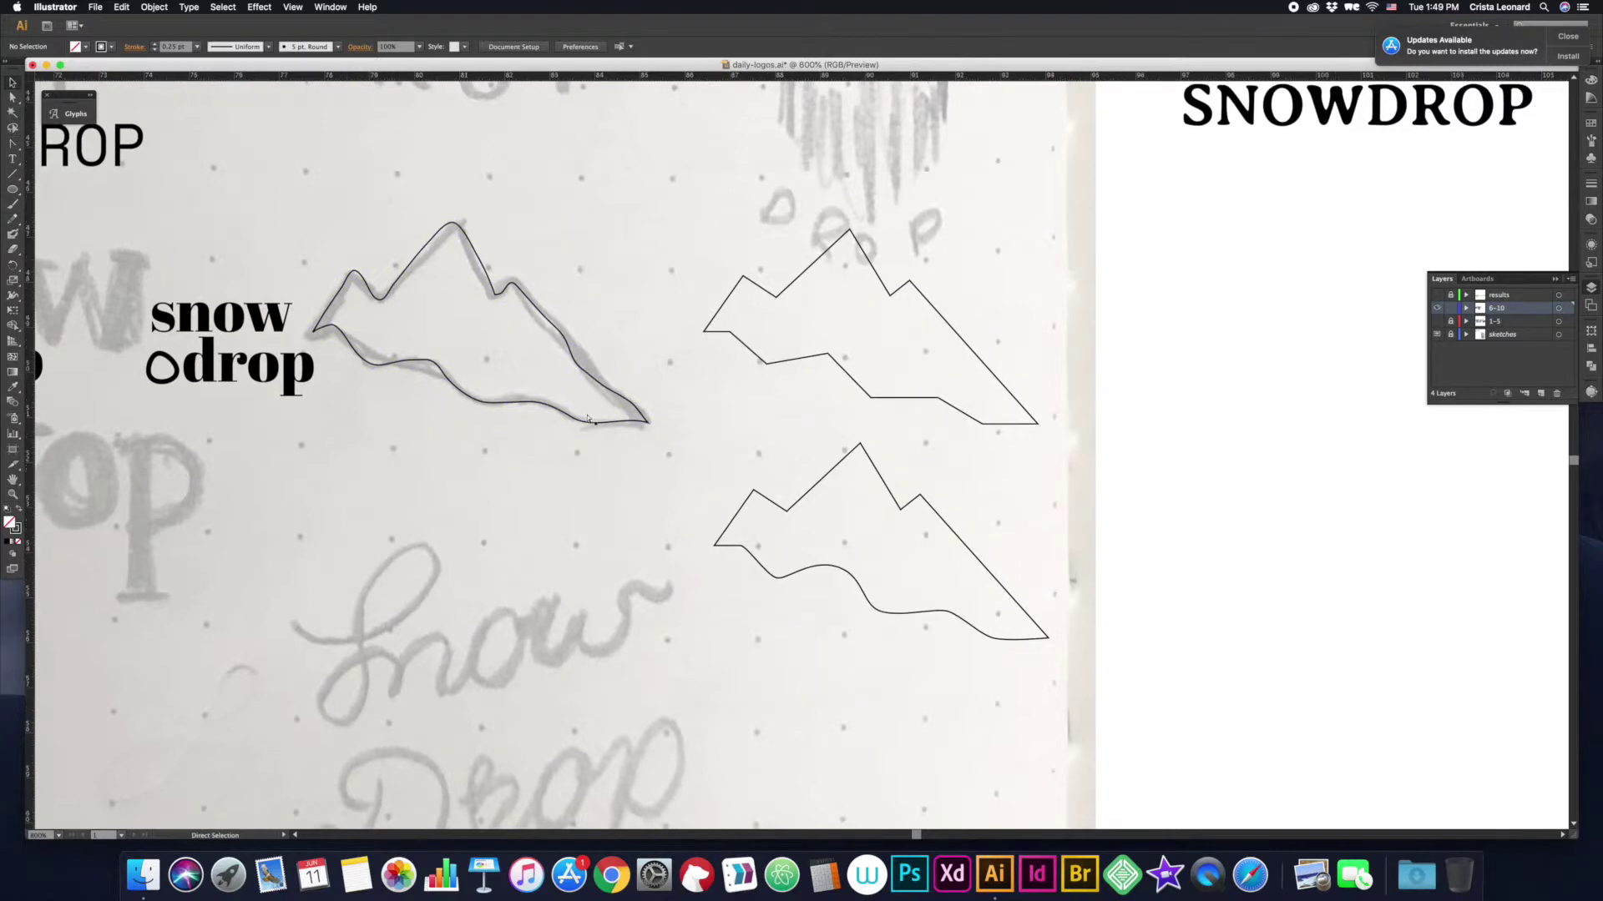
key("super+minus")
left_click_drag(668, 392, 848, 648)
Step: Move the SNOW DROP text to the right artboard and start an outlined Pen path on the drop sketch
left_click_drag(809, 185, 1039, 148)
key("p")
left_click(800, 227)
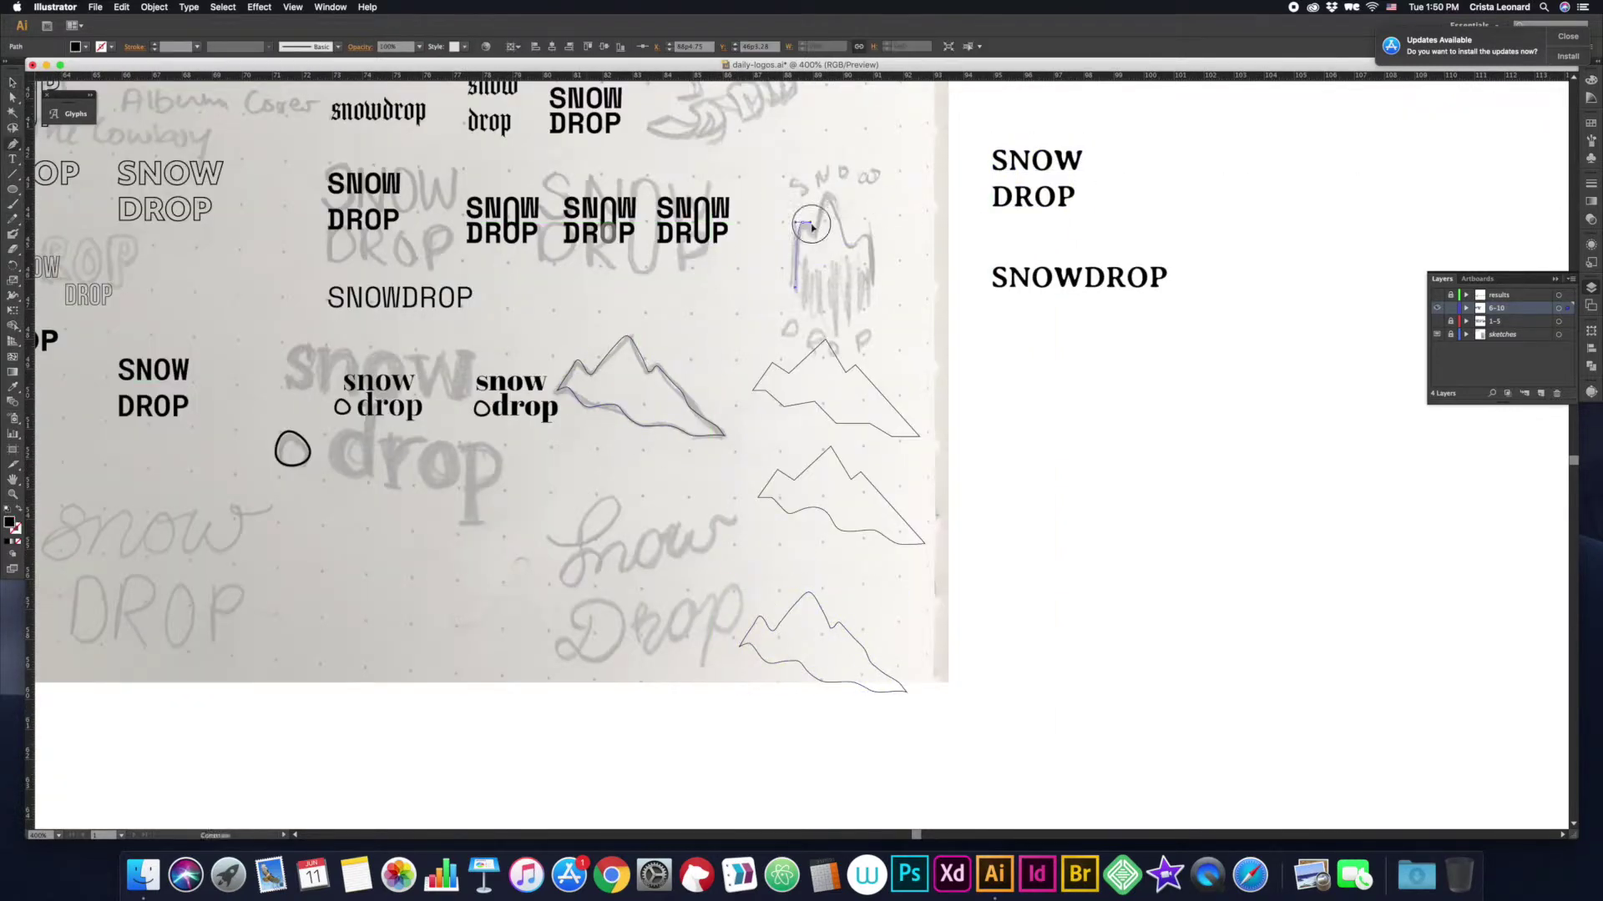
left_click(793, 288)
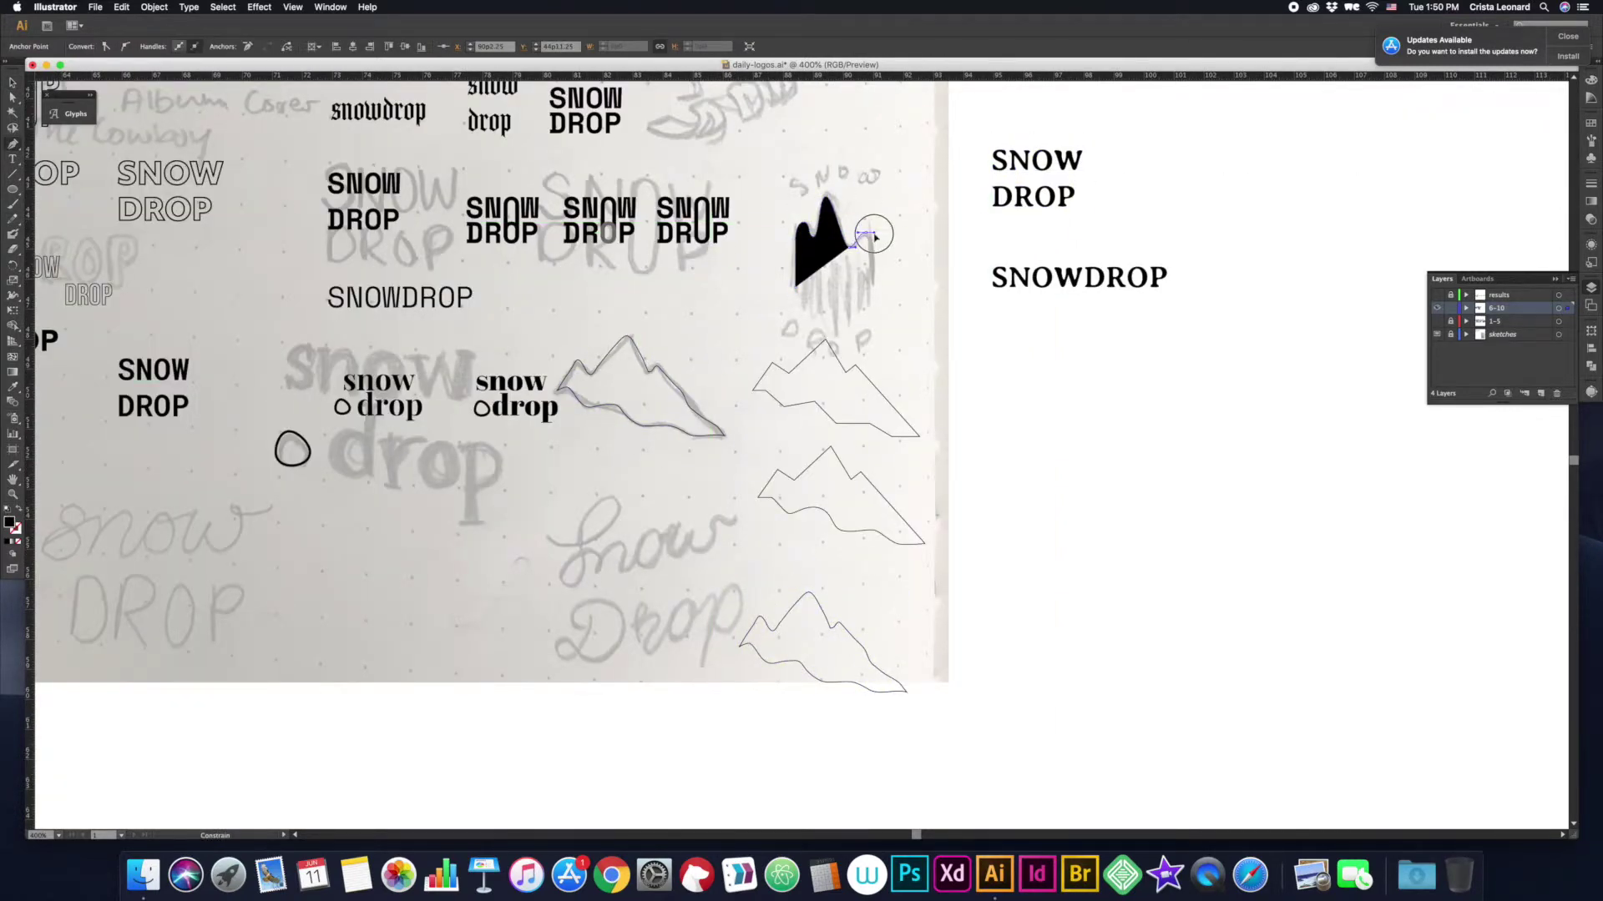
key("shift+x")
Step: Try converting and adjusting anchors on the icon's top hump, then deselect the icon
key("shift+c")
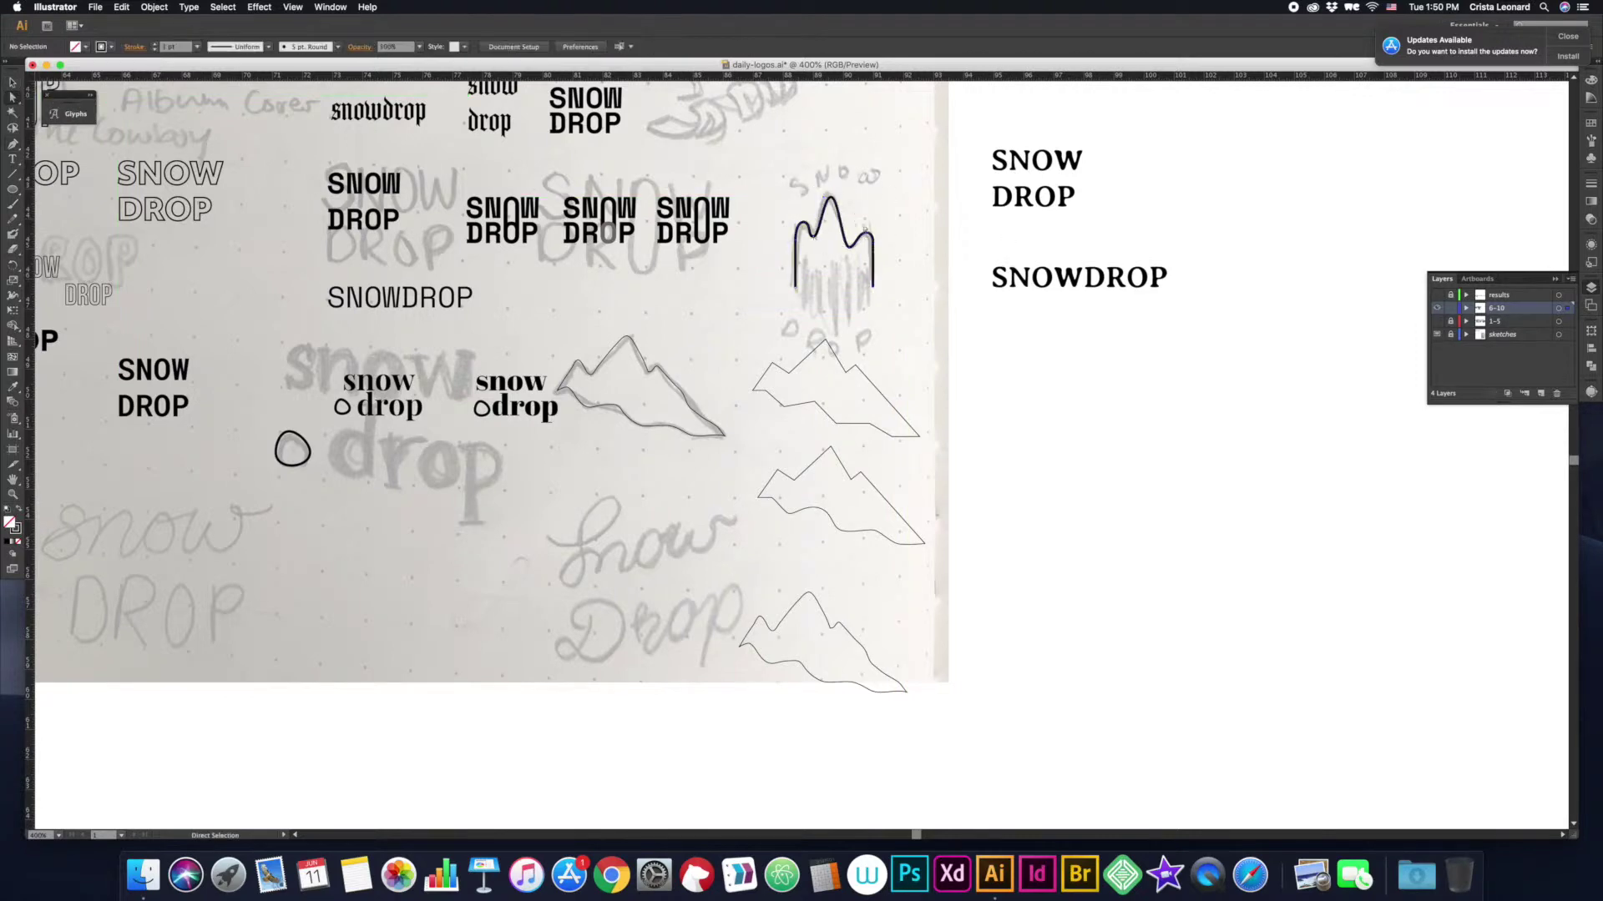
left_click(808, 227)
key("ctrl+z")
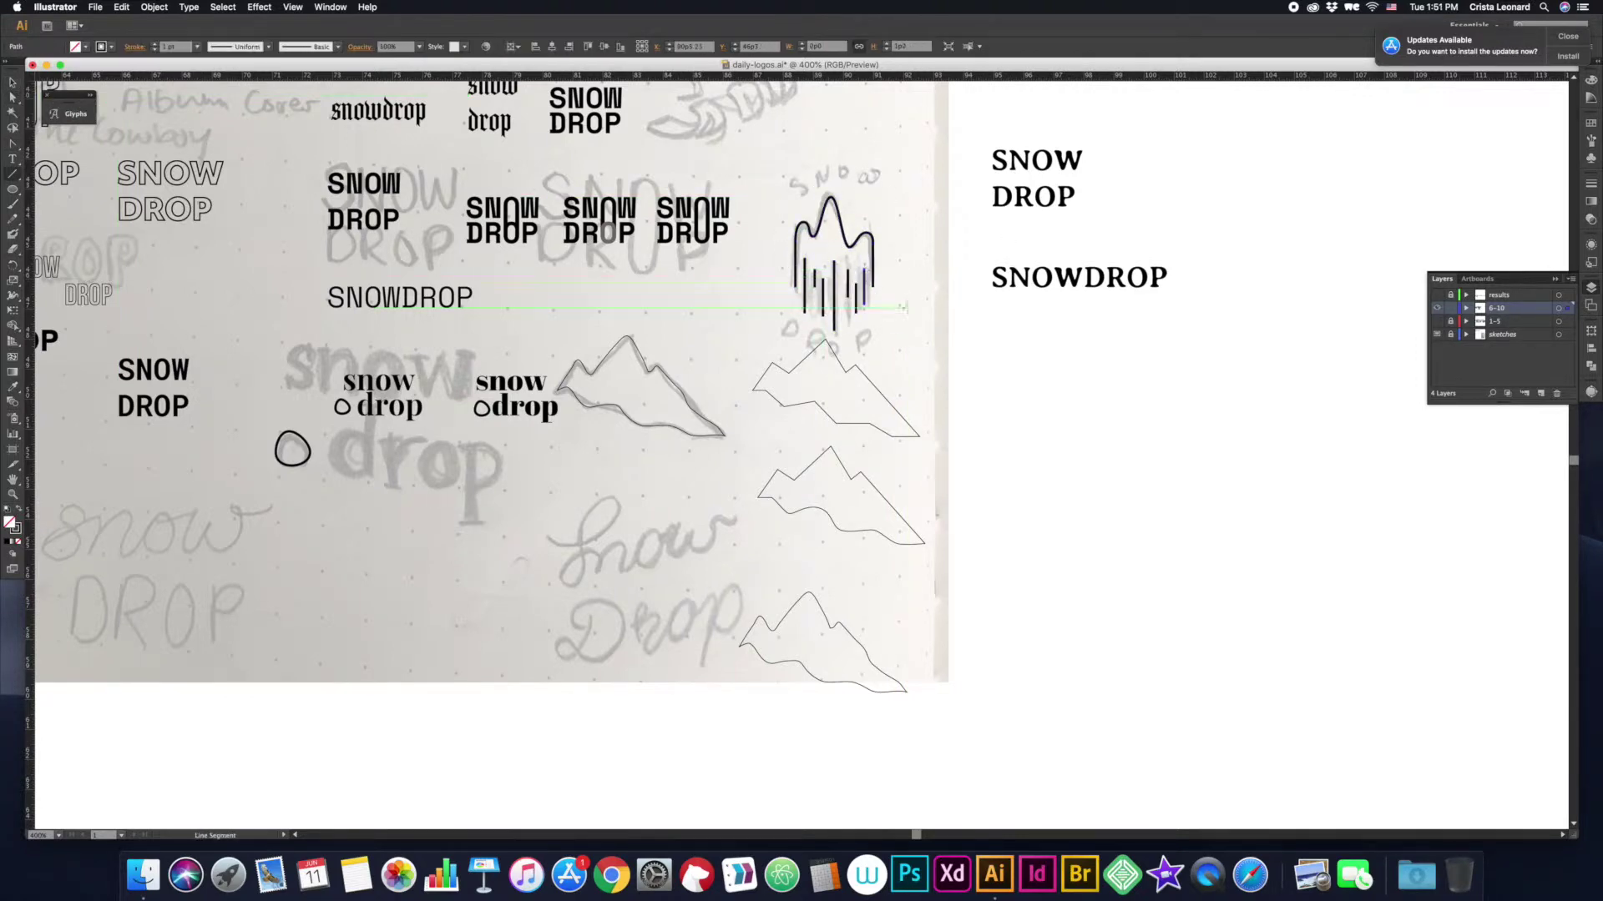
key("a")
left_click(848, 200)
left_click(13, 84)
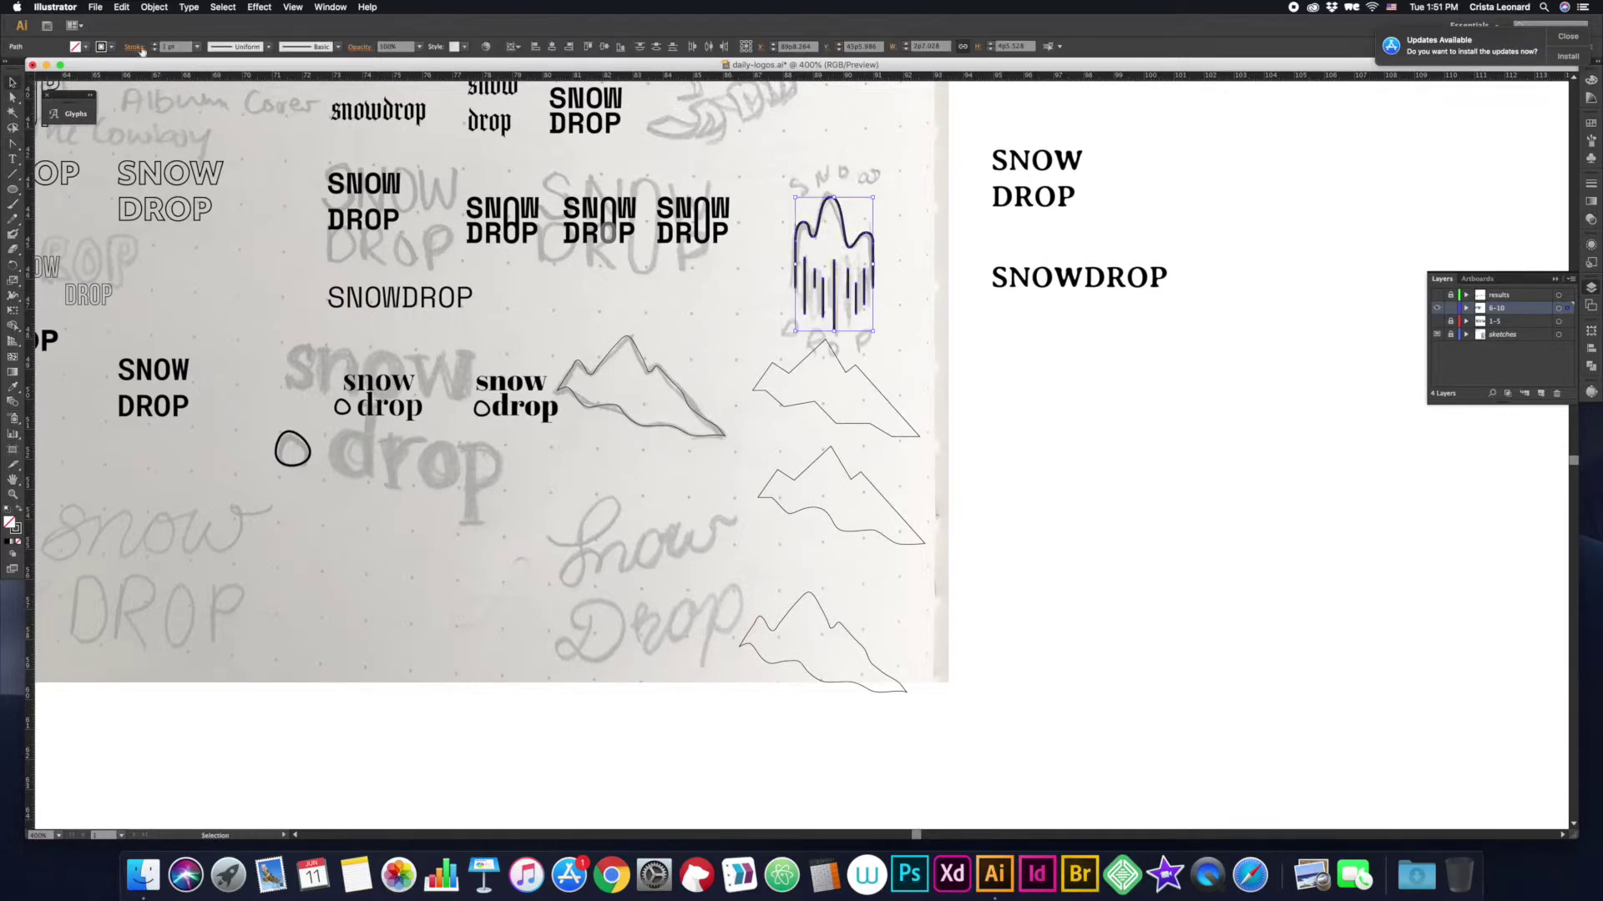
left_click(902, 317)
Step: Move the top two outlined mountains down below the dripping-snow icon
scroll(885, 321, "up", 1)
left_click_drag(829, 334, 918, 467)
left_click_drag(835, 376, 835, 428)
left_click(871, 233)
scroll(870, 233, "up", 2)
scroll(273, 234, "left", 3)
scroll(977, 201, "up", 2)
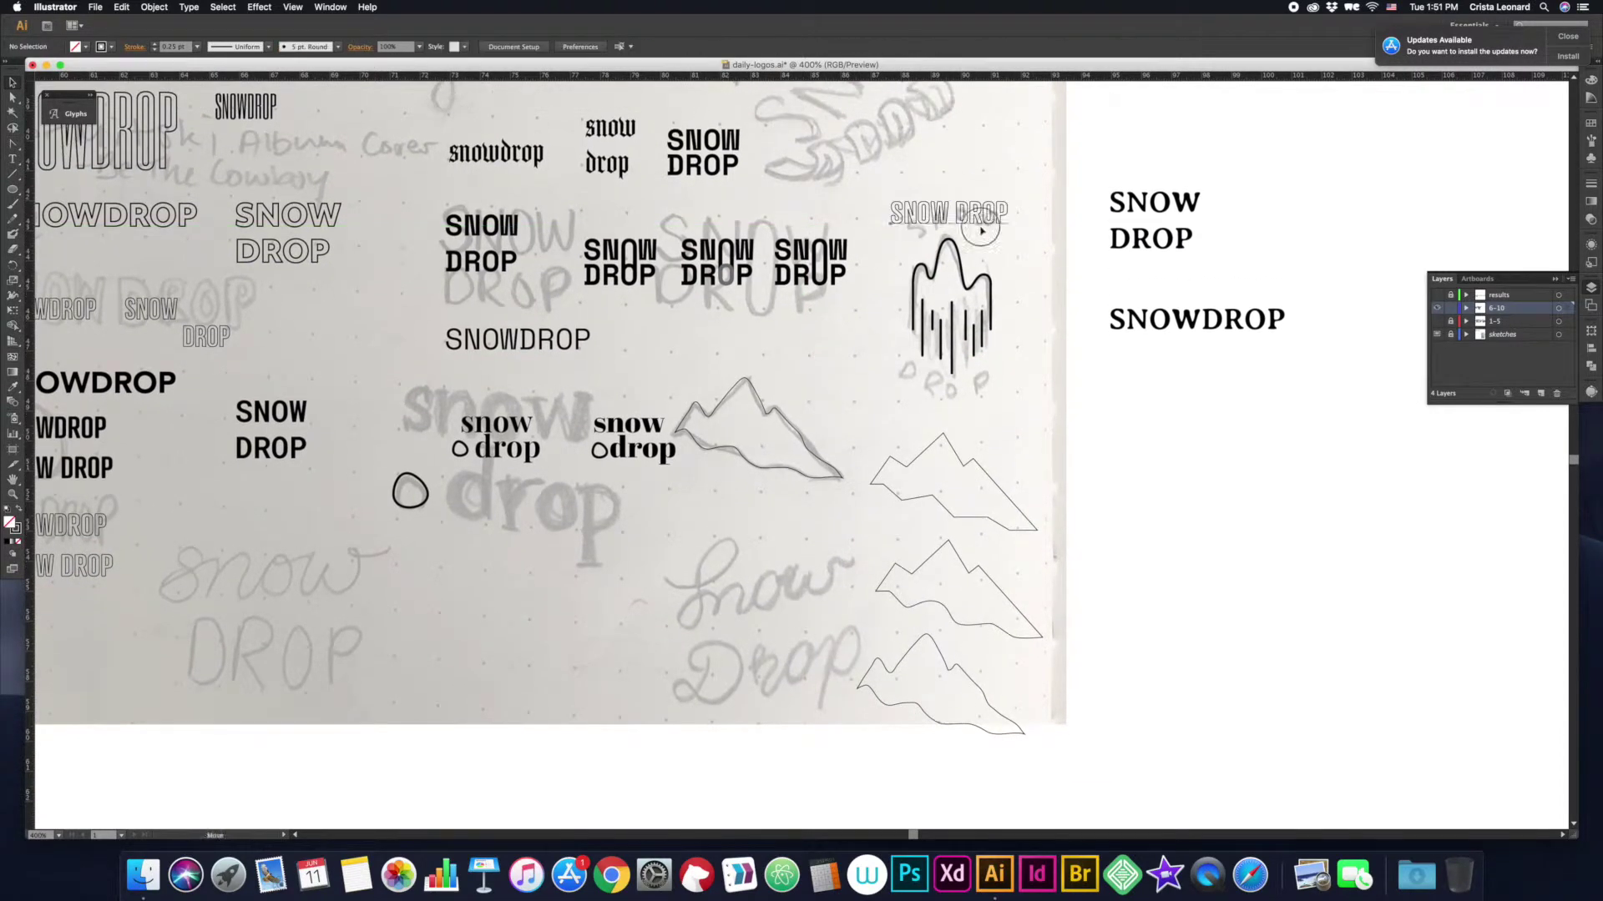
Step: Copy SNOW DROP below the icon, retype it as SKI RESORT, and center it
left_click_drag(981, 221, 981, 399)
double_click(981, 399)
type("SK")
type("T")
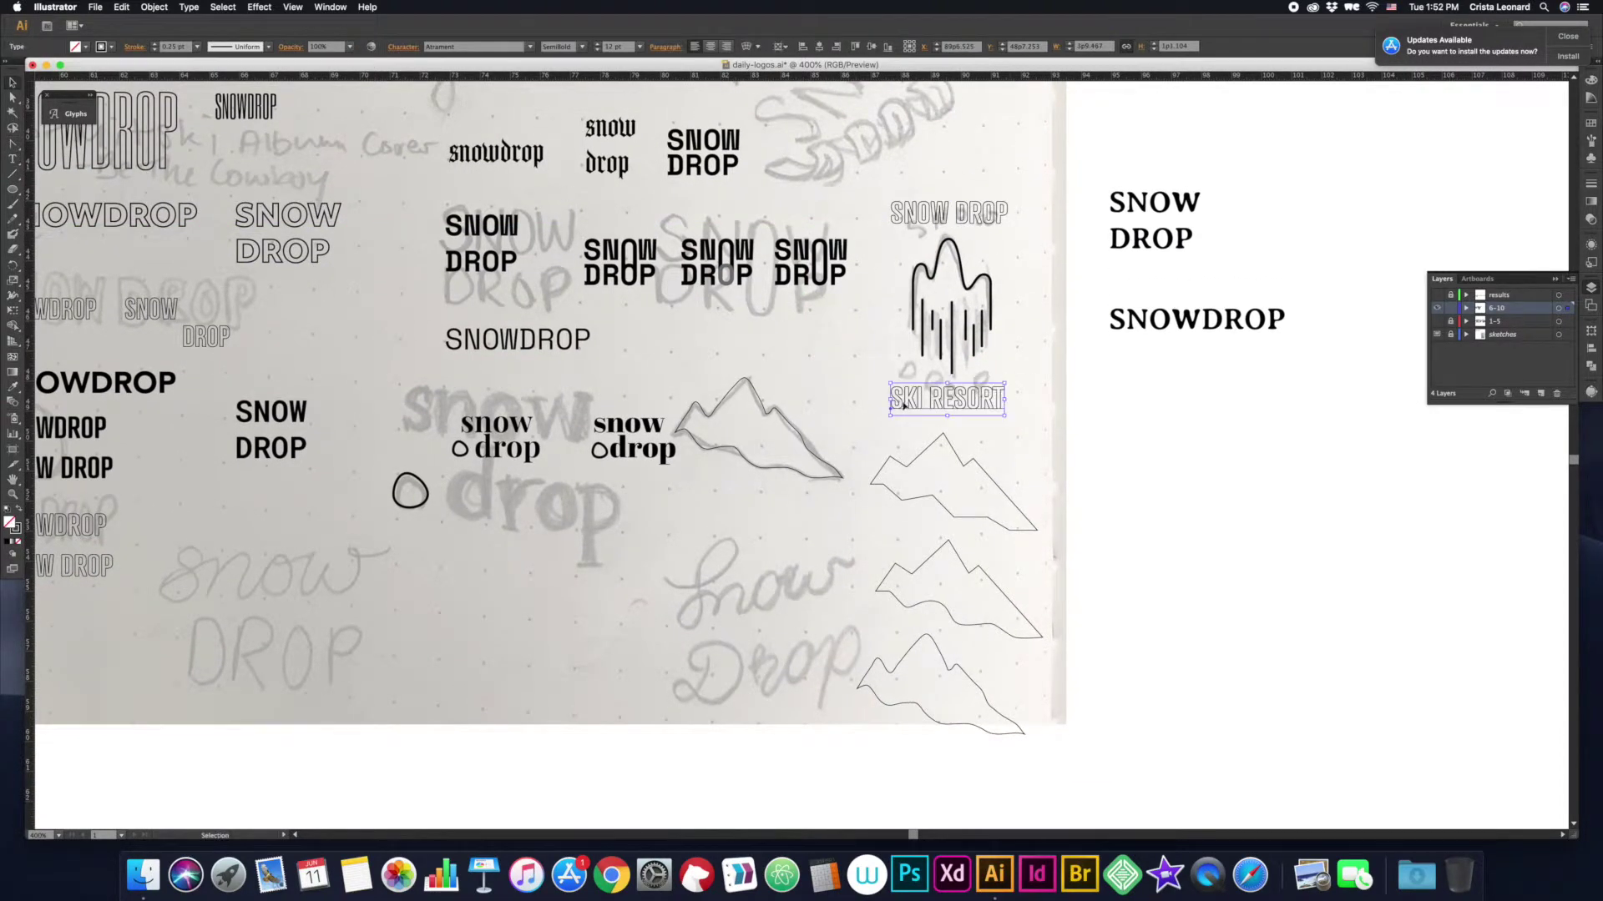
key("Escape")
left_click_drag(935, 403, 958, 404)
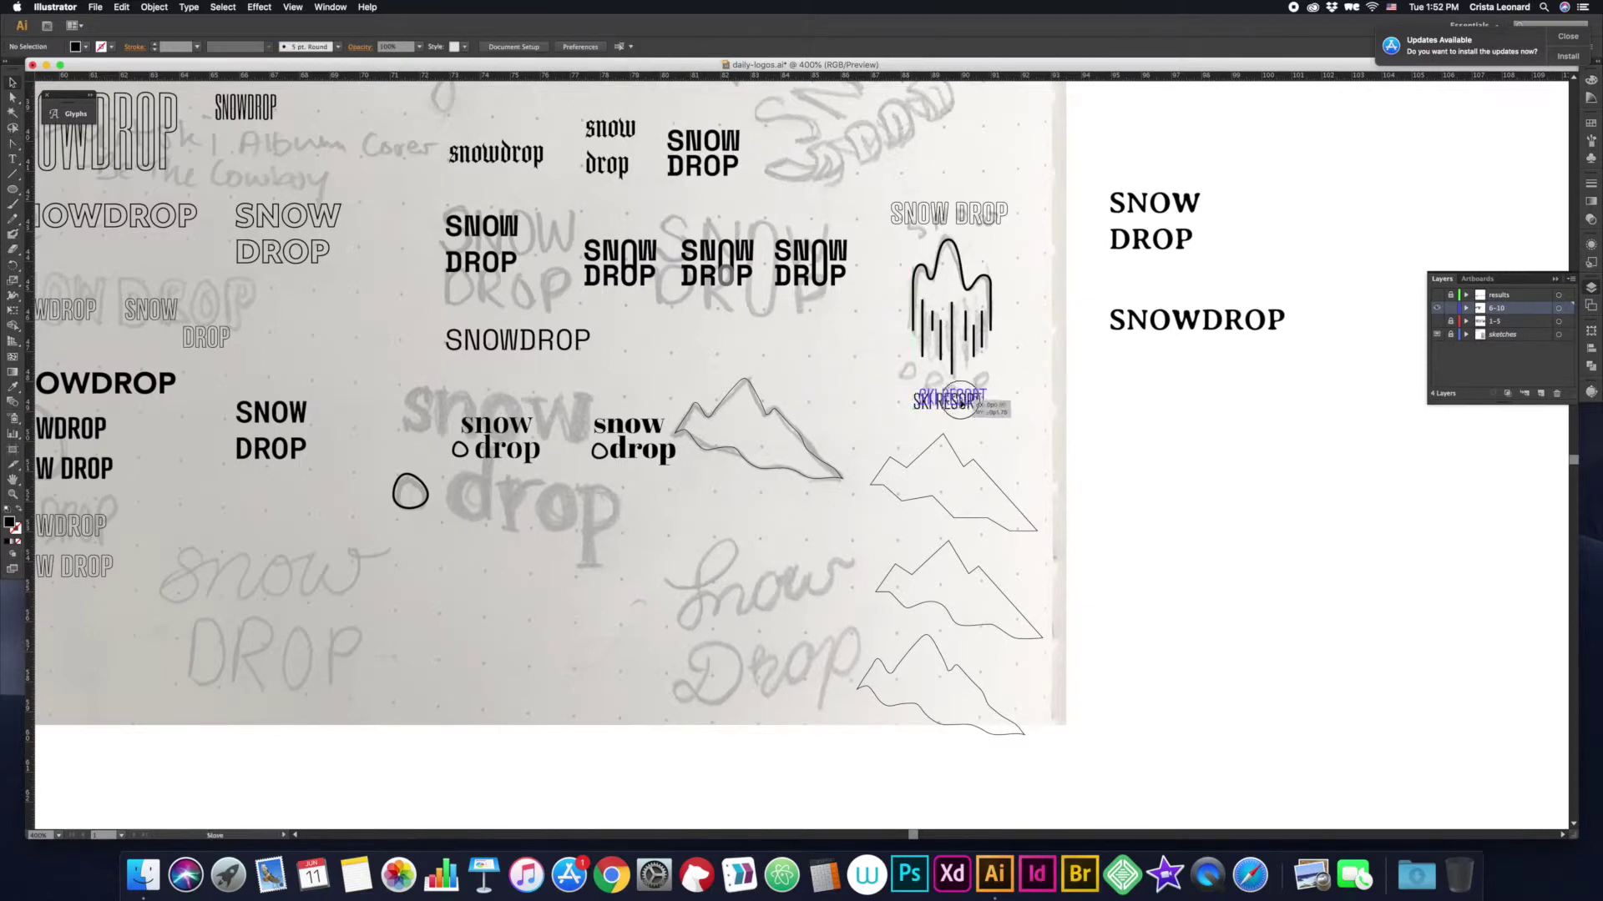
Step: Duplicate the whole logo onto the blank area to the right and reposition its SKI RESORT text
scroll(998, 267, "right", 3)
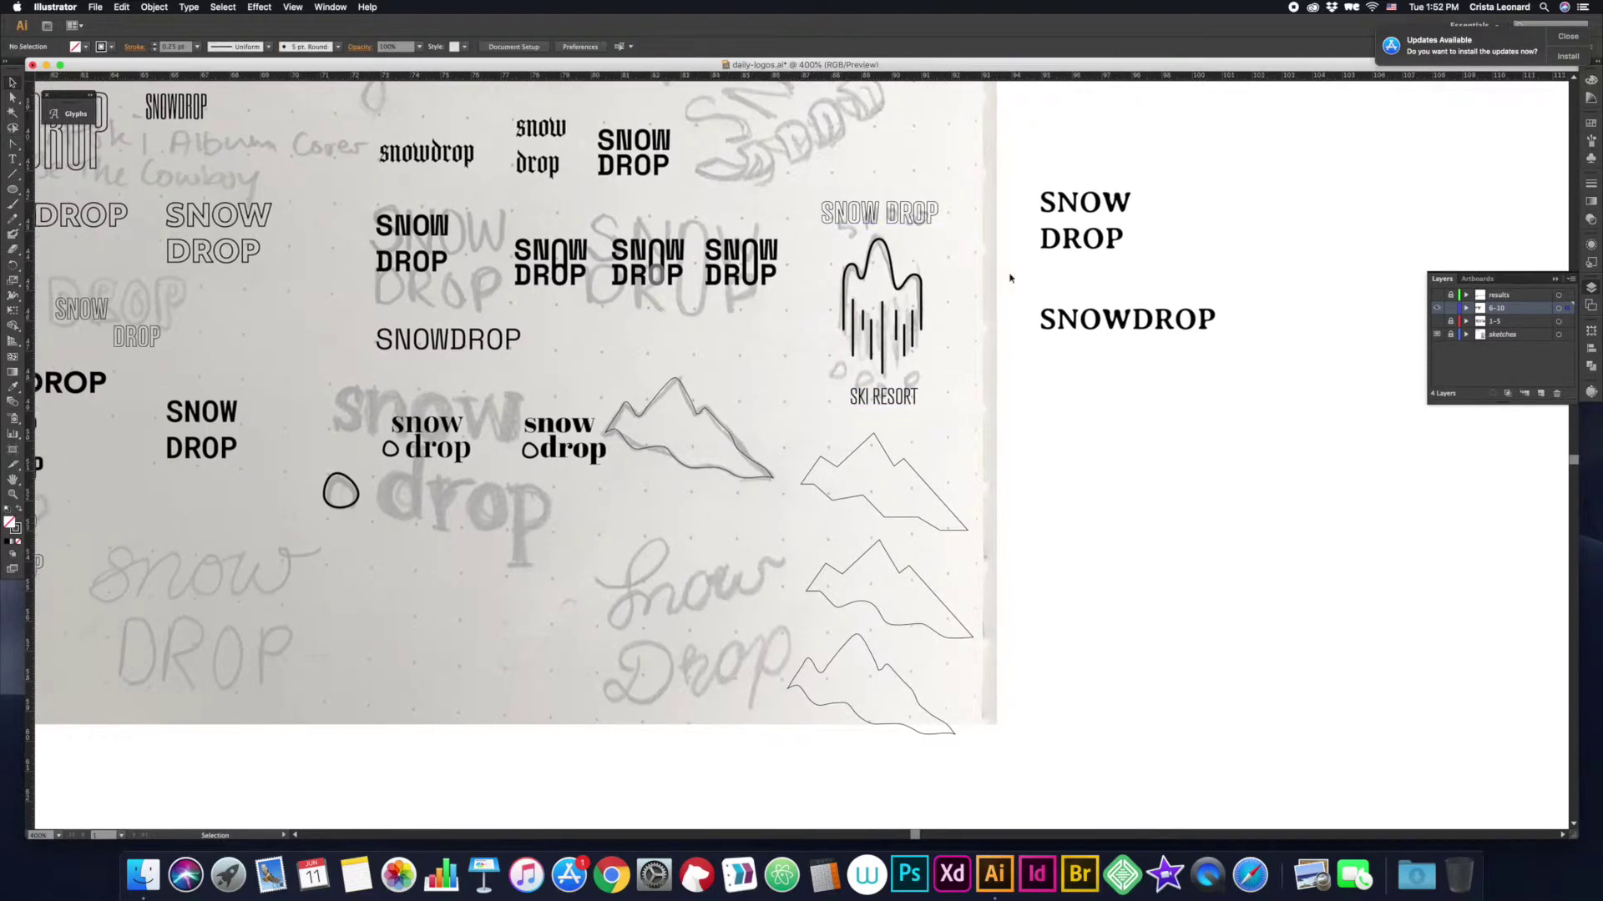
left_click_drag(891, 250, 1067, 251)
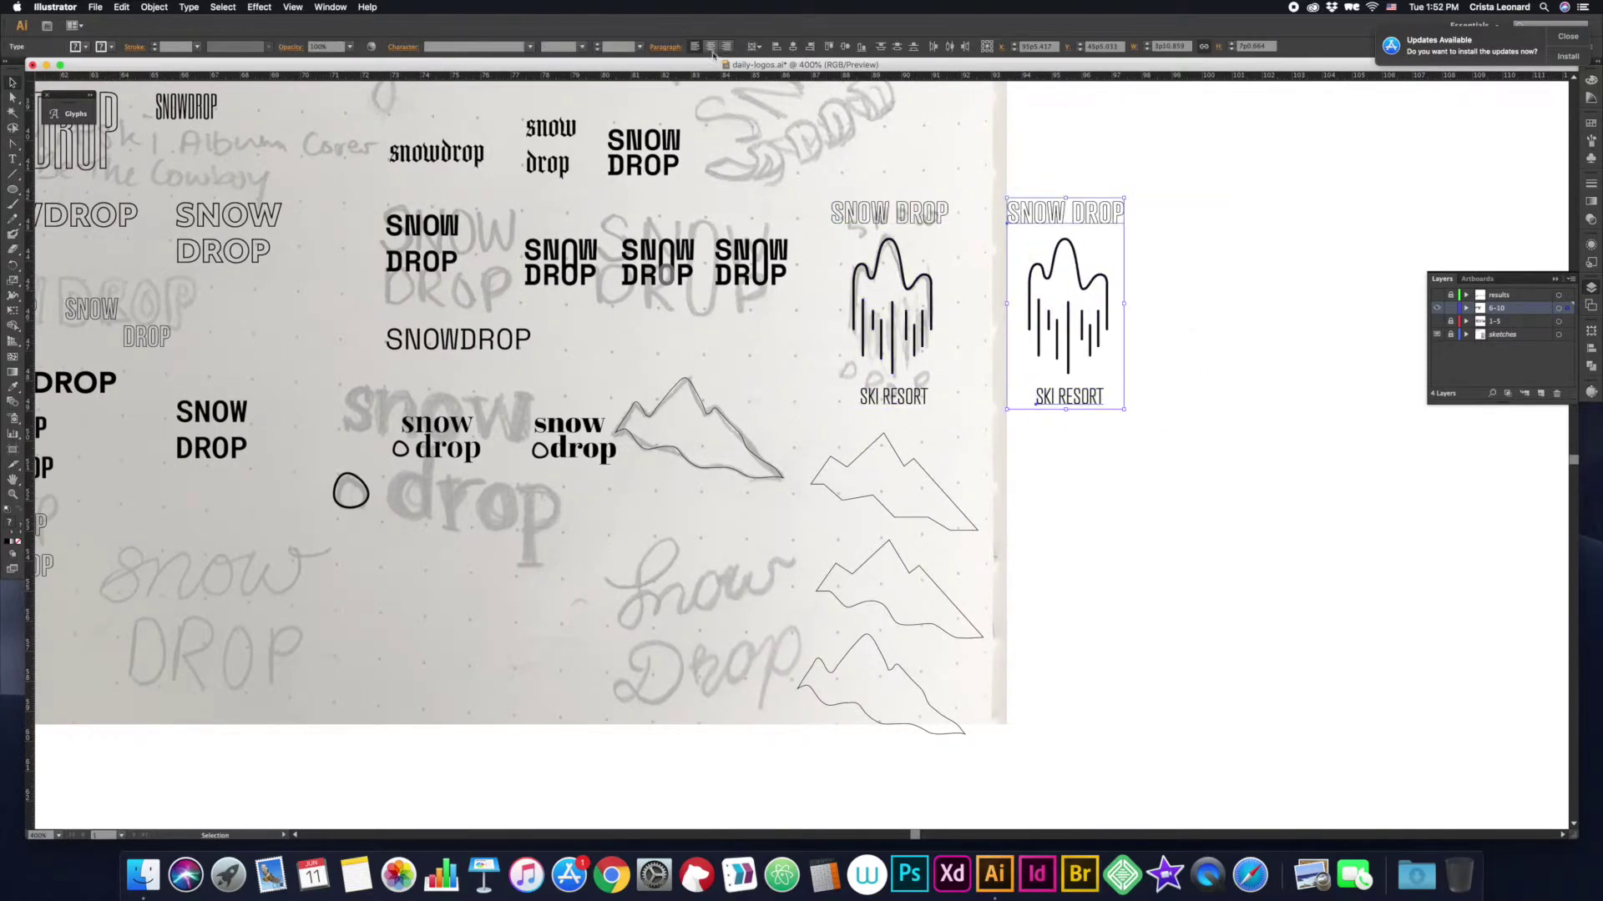
left_click_drag(1114, 397, 1085, 392)
left_click(1118, 217)
key("v")
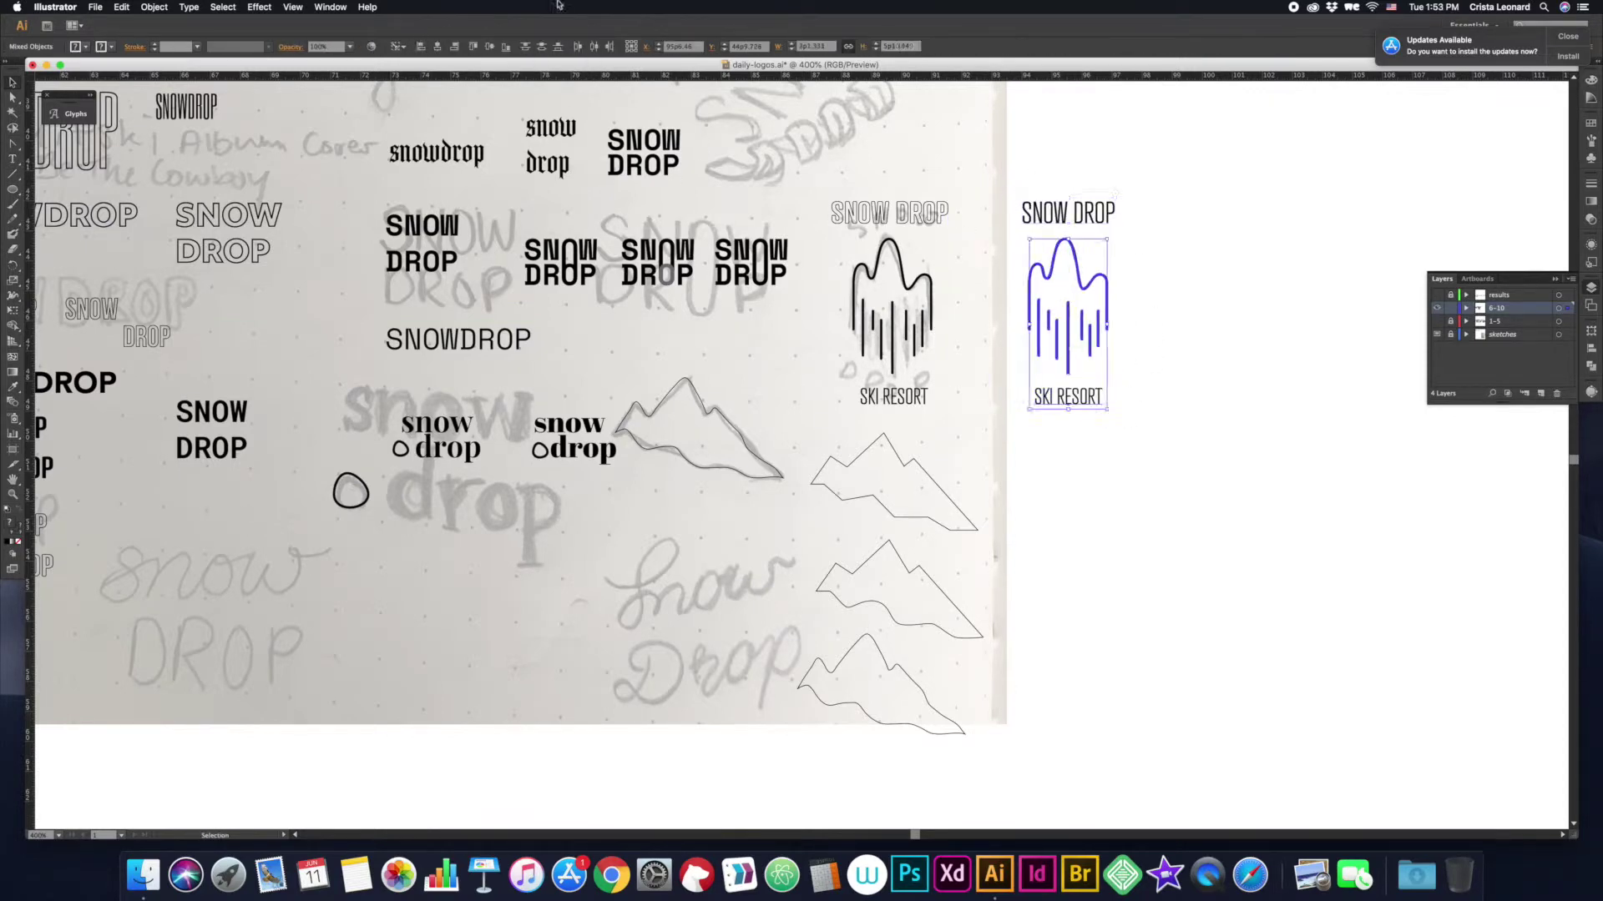
scroll(1152, 275, "up", 3)
Step: Remove an anchor from the copied icon outline and pull a handle to reshape its curve
key("minus")
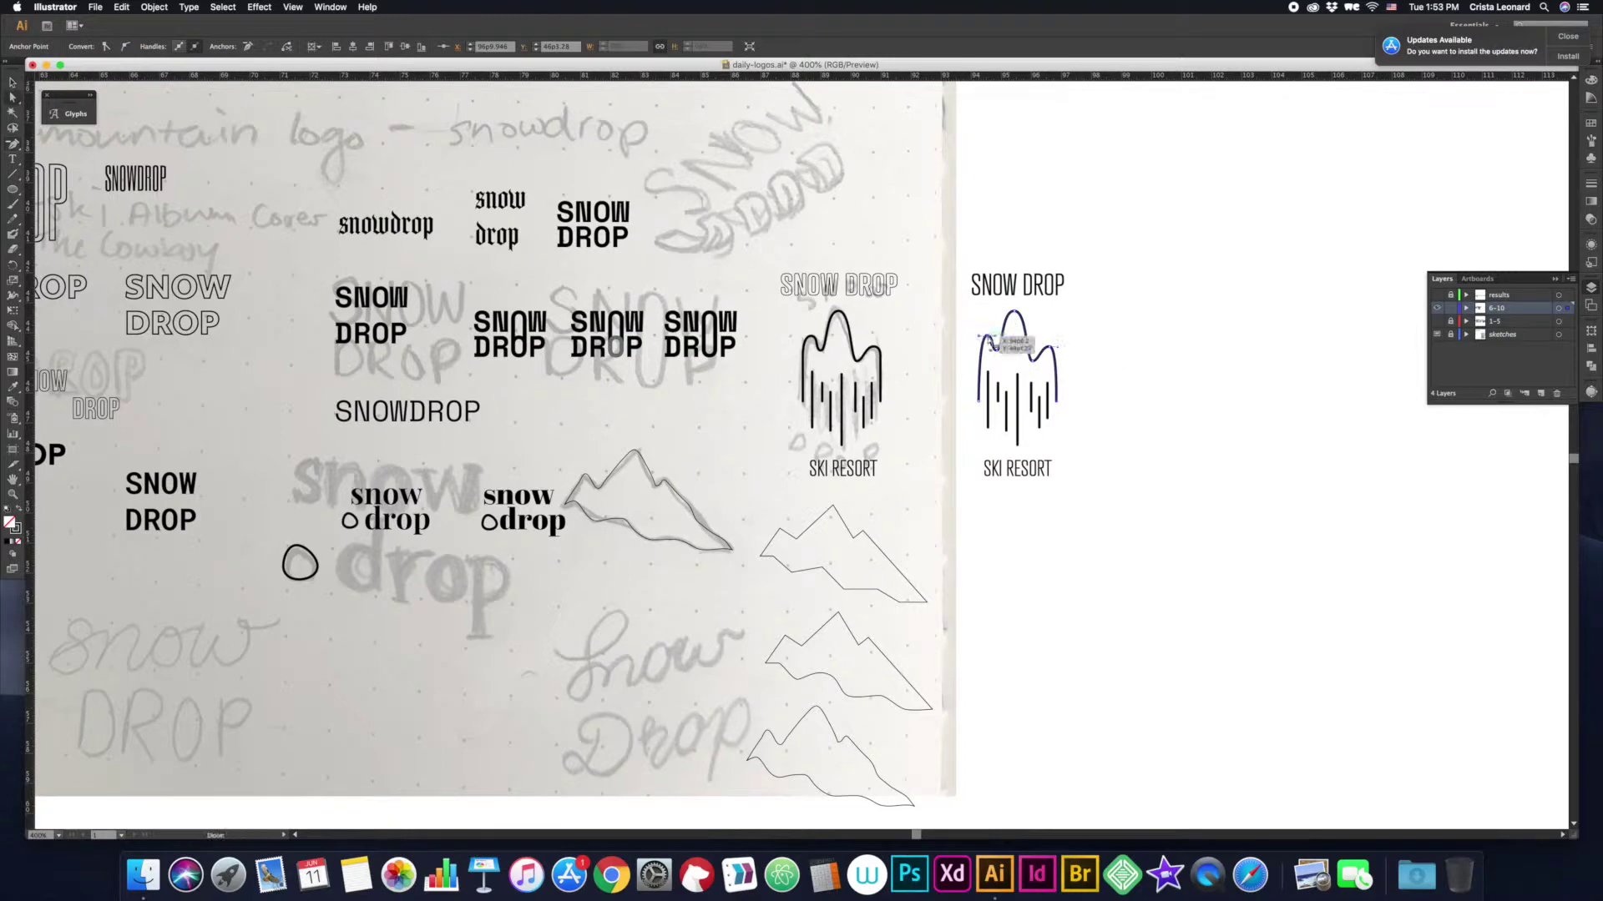
left_click(1094, 357)
key("Return")
key("a")
left_click_drag(1063, 349, 1064, 347)
scroll(1191, 368, "right", 3)
left_click(994, 354)
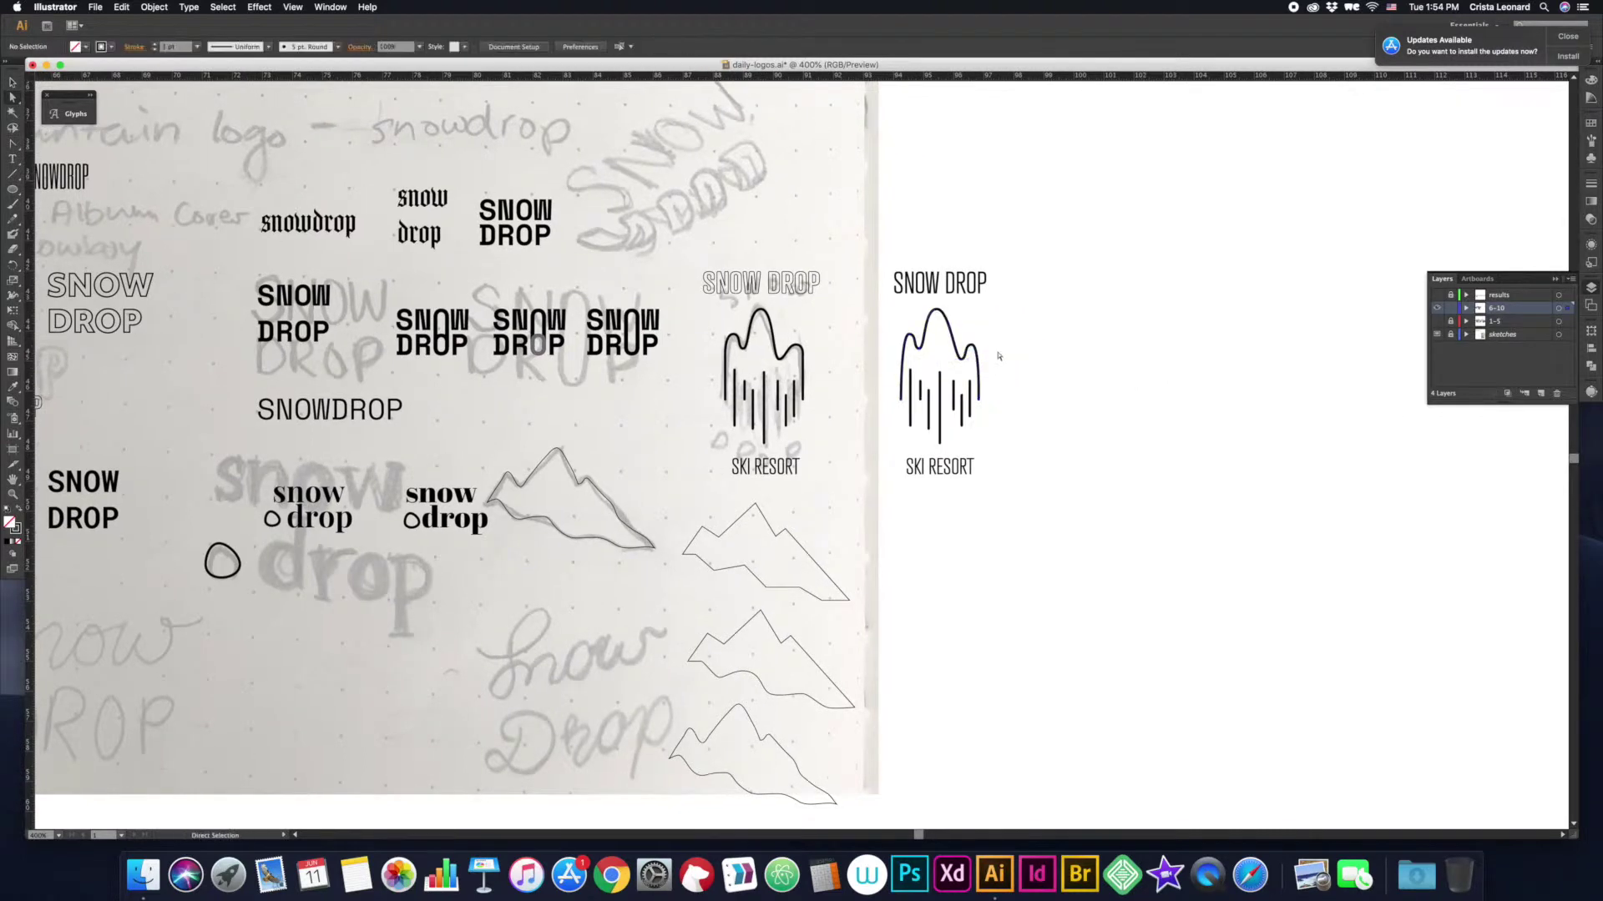
Step: Undo the last edits, zoom out, and copy a mountain outline onto the SNOWDROP wordmark
scroll(919, 368, "up", 2)
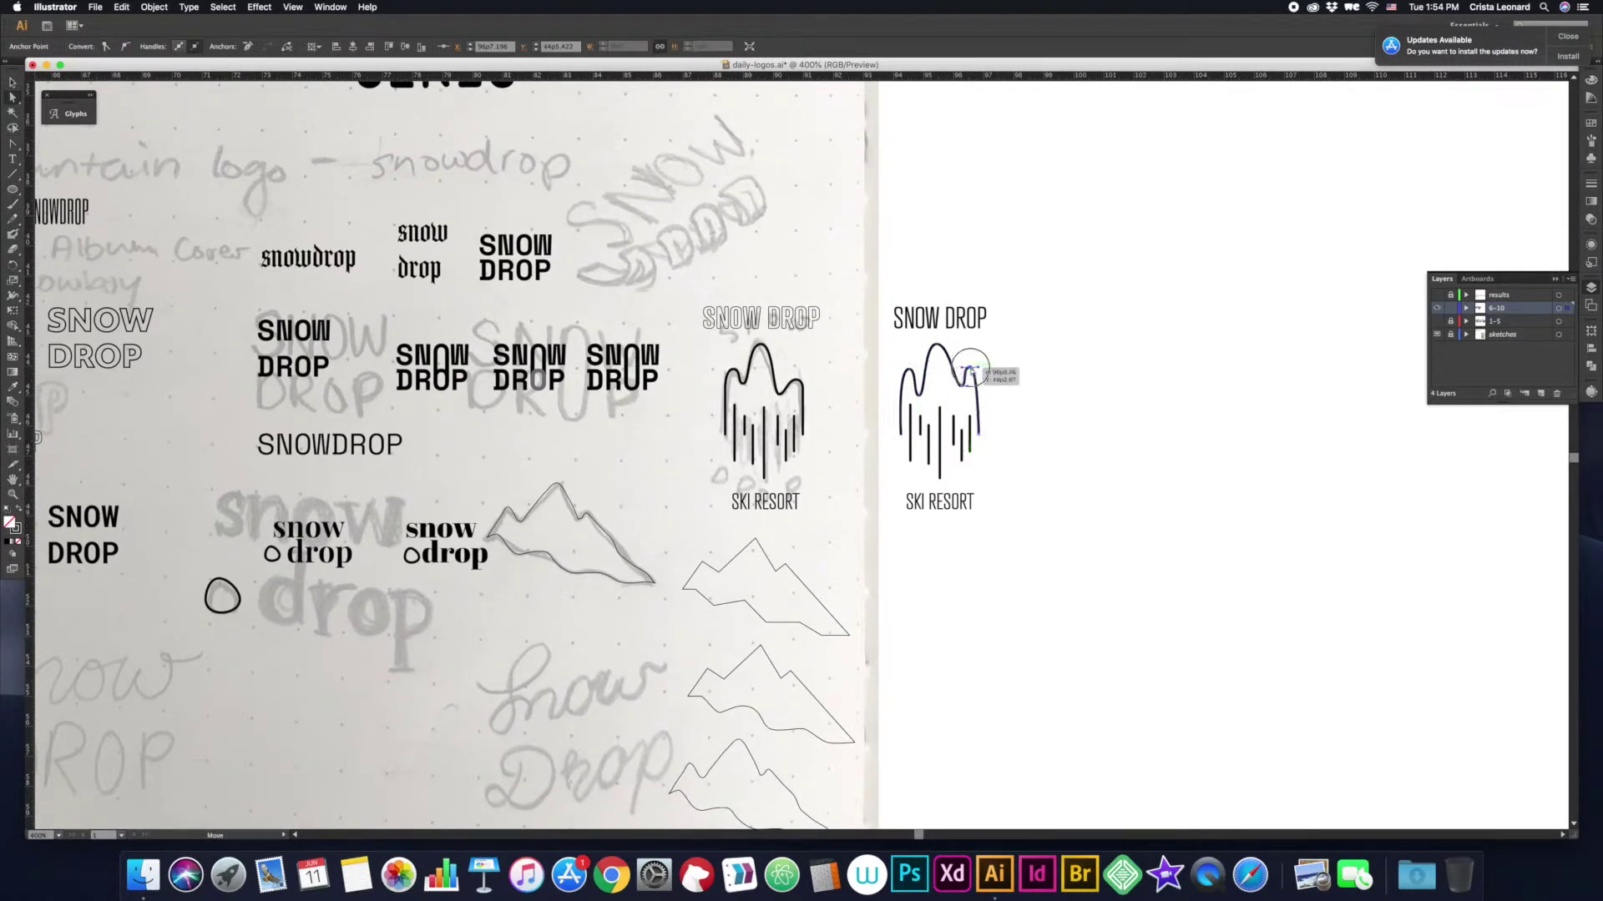
key("ctrl+z")
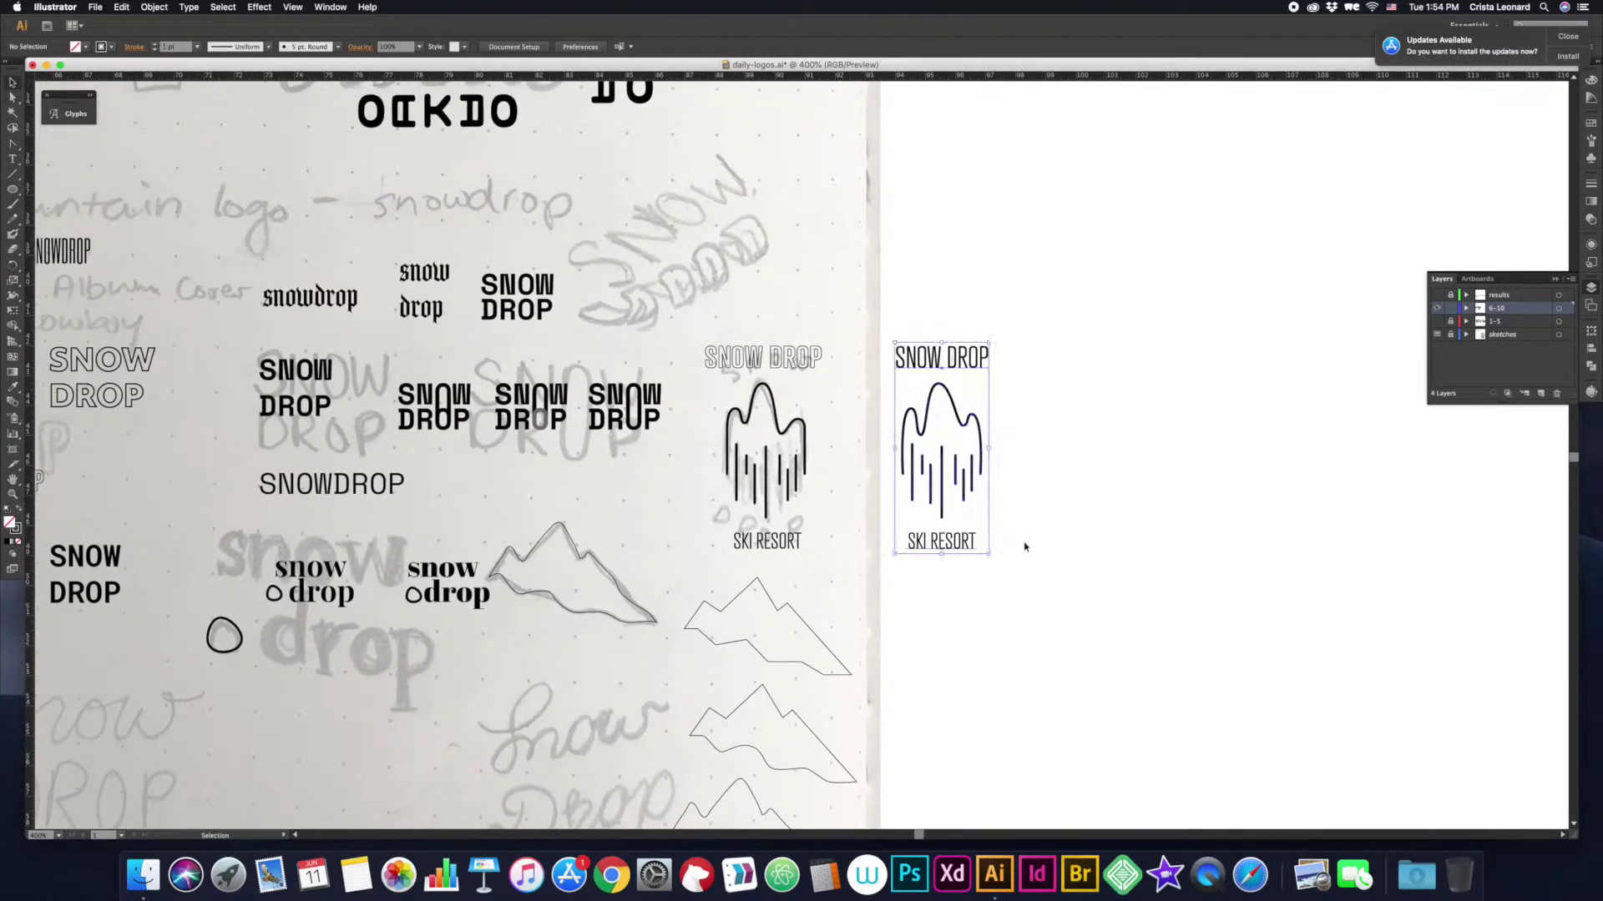
key("ctrl+z")
key("ctrl+z")
key("ctrl+minus")
key("ctrl+minus")
left_click_drag(819, 521, 972, 379)
Step: Duplicate the SNOWDROP wordmark below and move its mountain to the wordmark's left
key("a")
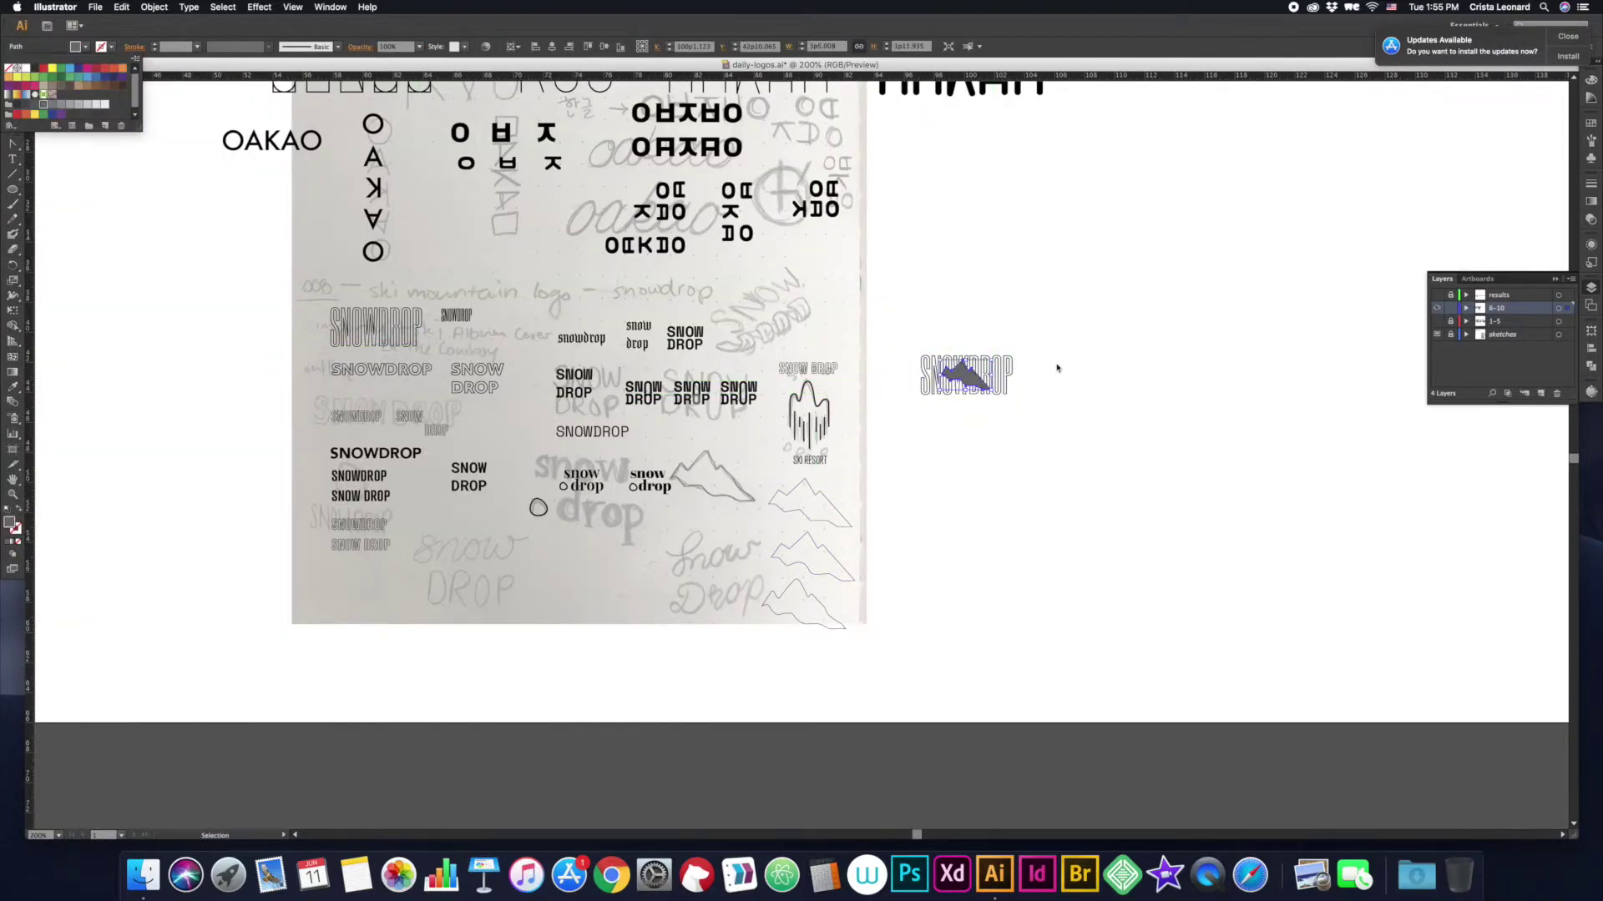
key("v")
key("ctrl+plus")
mouse_move(943, 295)
left_mouse_down()
mouse_move(944, 458)
mouse_move(1071, 405)
left_mouse_up()
key("ctrl+shift+a")
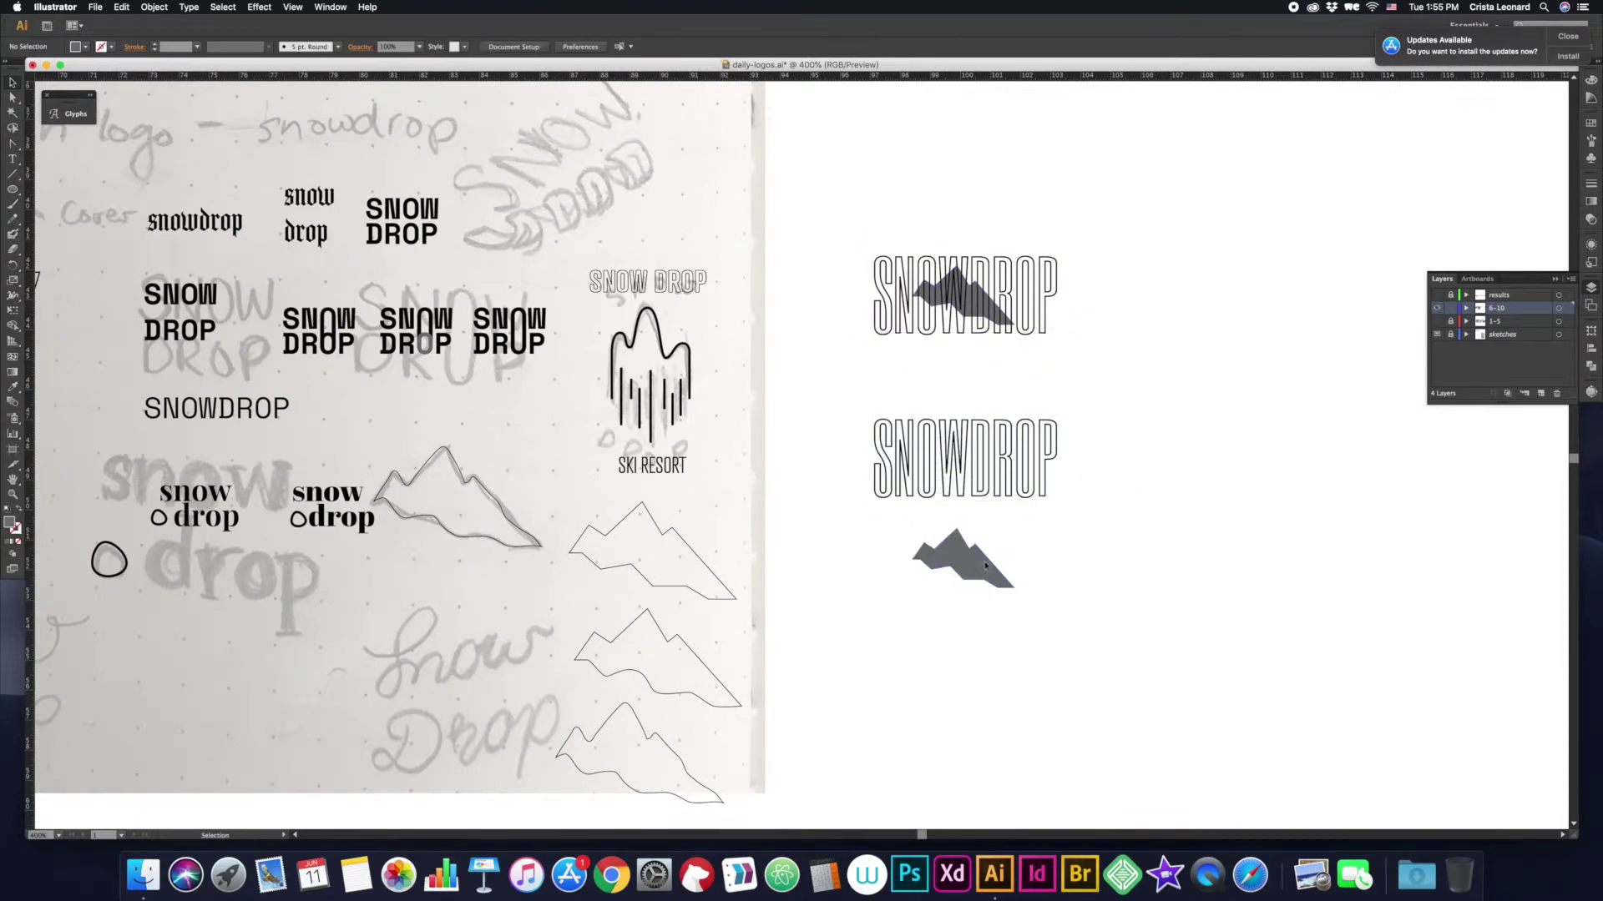
left_click_drag(962, 380, 751, 430)
Step: Copy the stacked SNOW DROP variant beside the wordmarks
scroll(816, 458, "down", 2)
scroll(938, 440, "right", 2)
key("ctrl+minus")
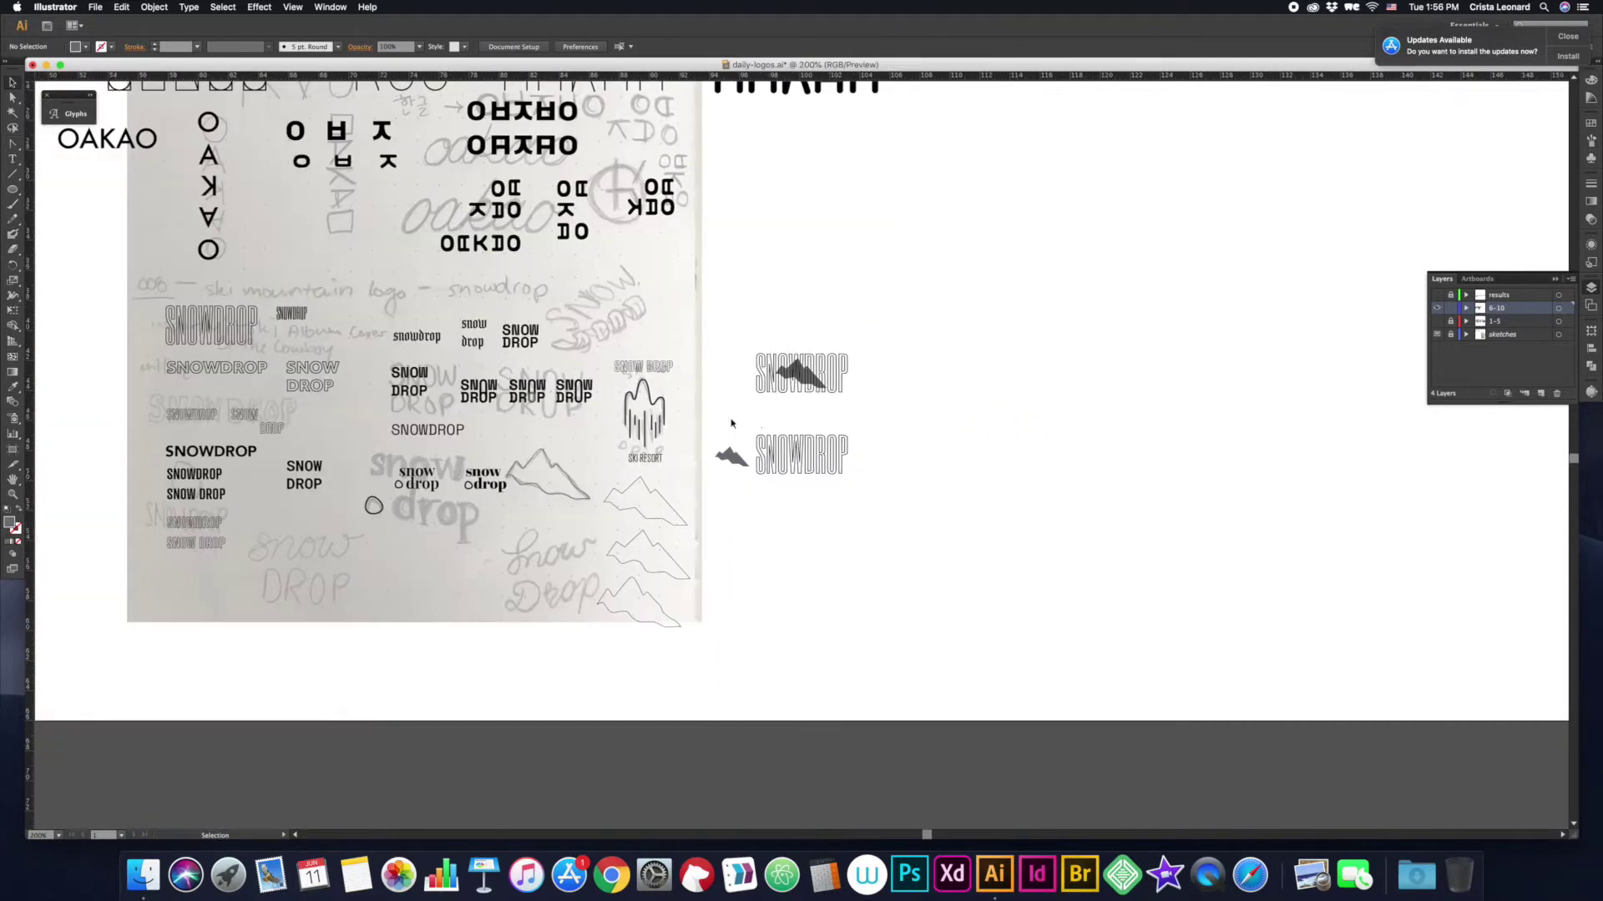
scroll(493, 382, "up", 1)
left_click_drag(575, 407, 943, 393)
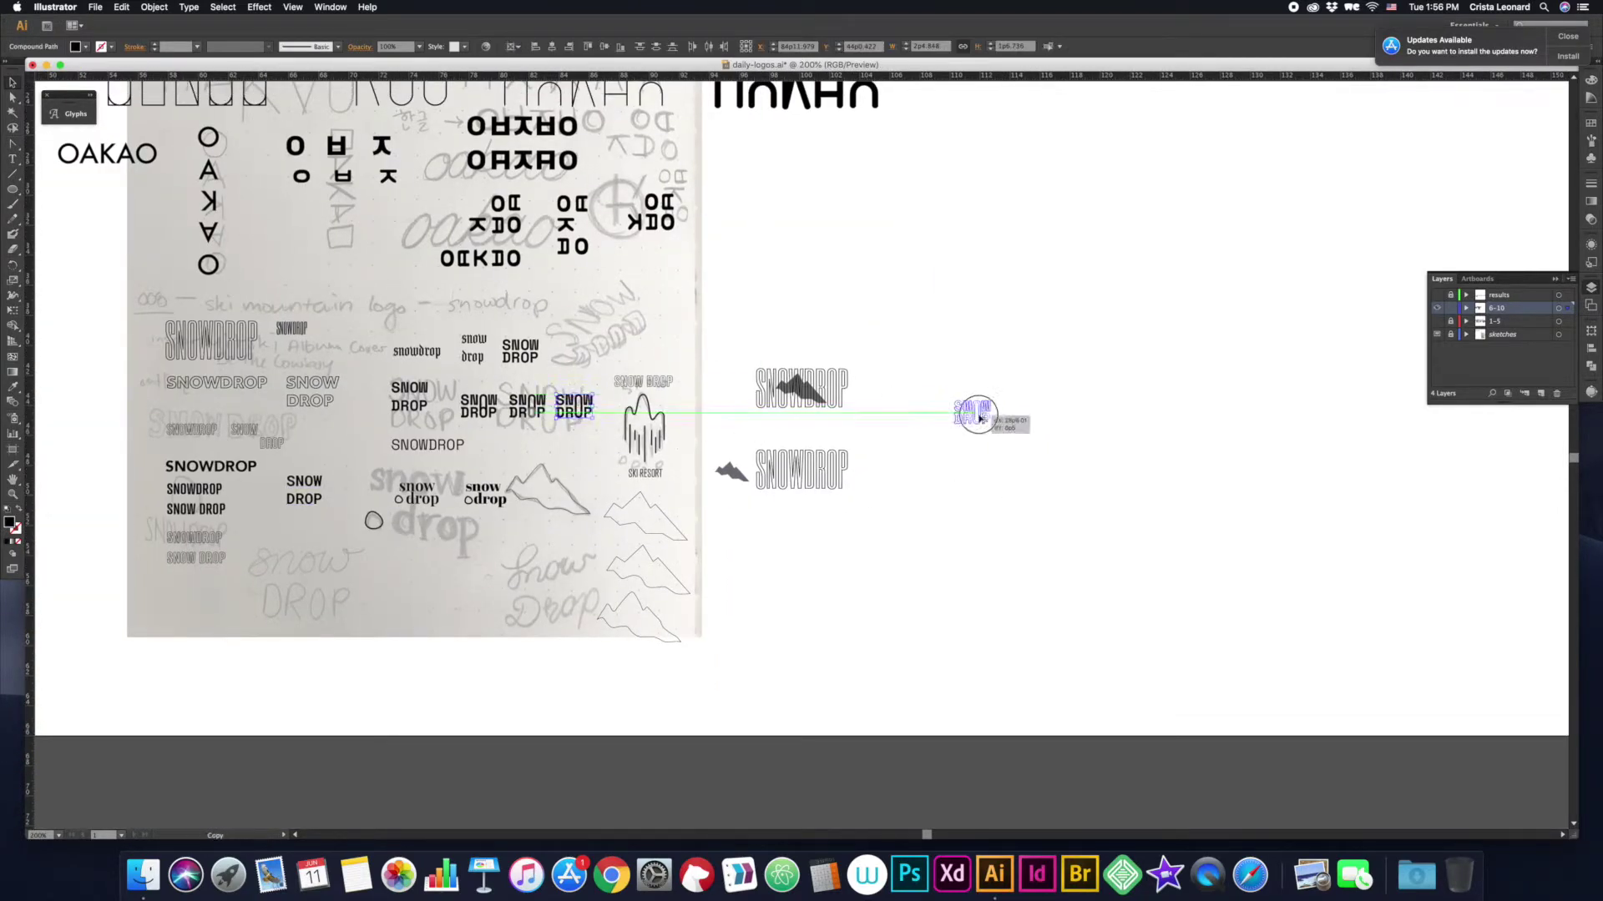
left_click(817, 434)
Step: Draw a black slanted baseline along the script lettering sketch with the Line tool
key("ctrl+plus")
key("backslash")
left_click_drag(407, 669, 748, 590)
key("comma")
Step: Copy the slanted line to the second word and lay a row of vertical lines over the lettering
mouse_move(465, 652)
left_mouse_down("alt")
mouse_move(465, 735)
mouse_move(505, 548)
left_mouse_up("alt")
left_click(465, 599)
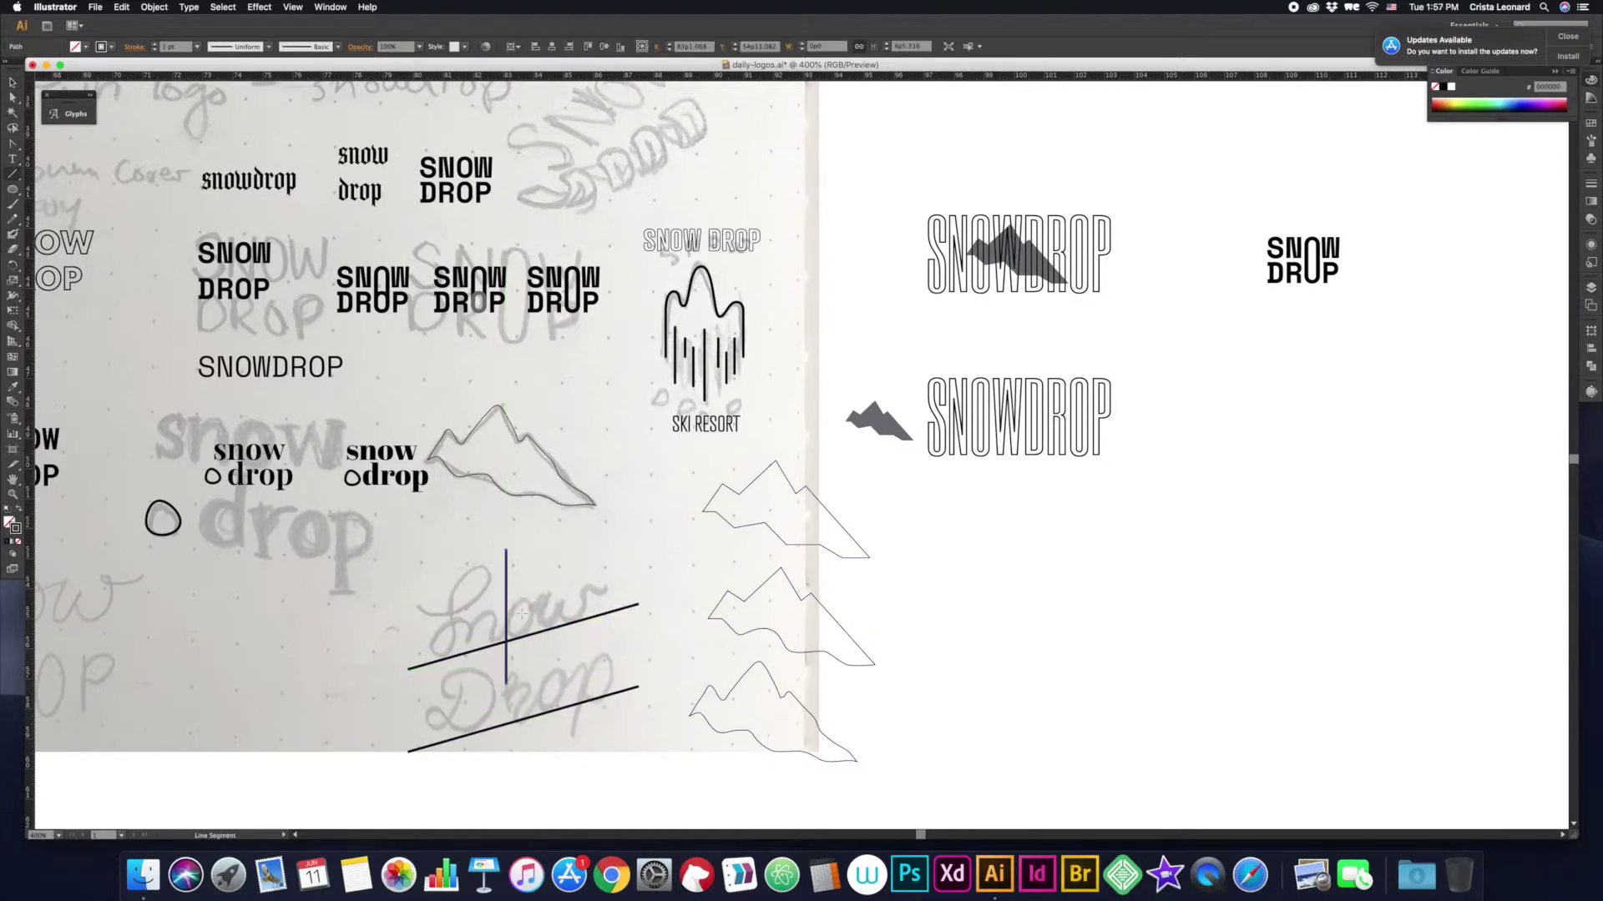
left_click_drag(506, 659, 573, 667, "alt")
left_click(506, 659, "shift")
key("super+z")
key("super+d")
key("super+d")
key("super+d")
scroll(572, 666, "left", 5)
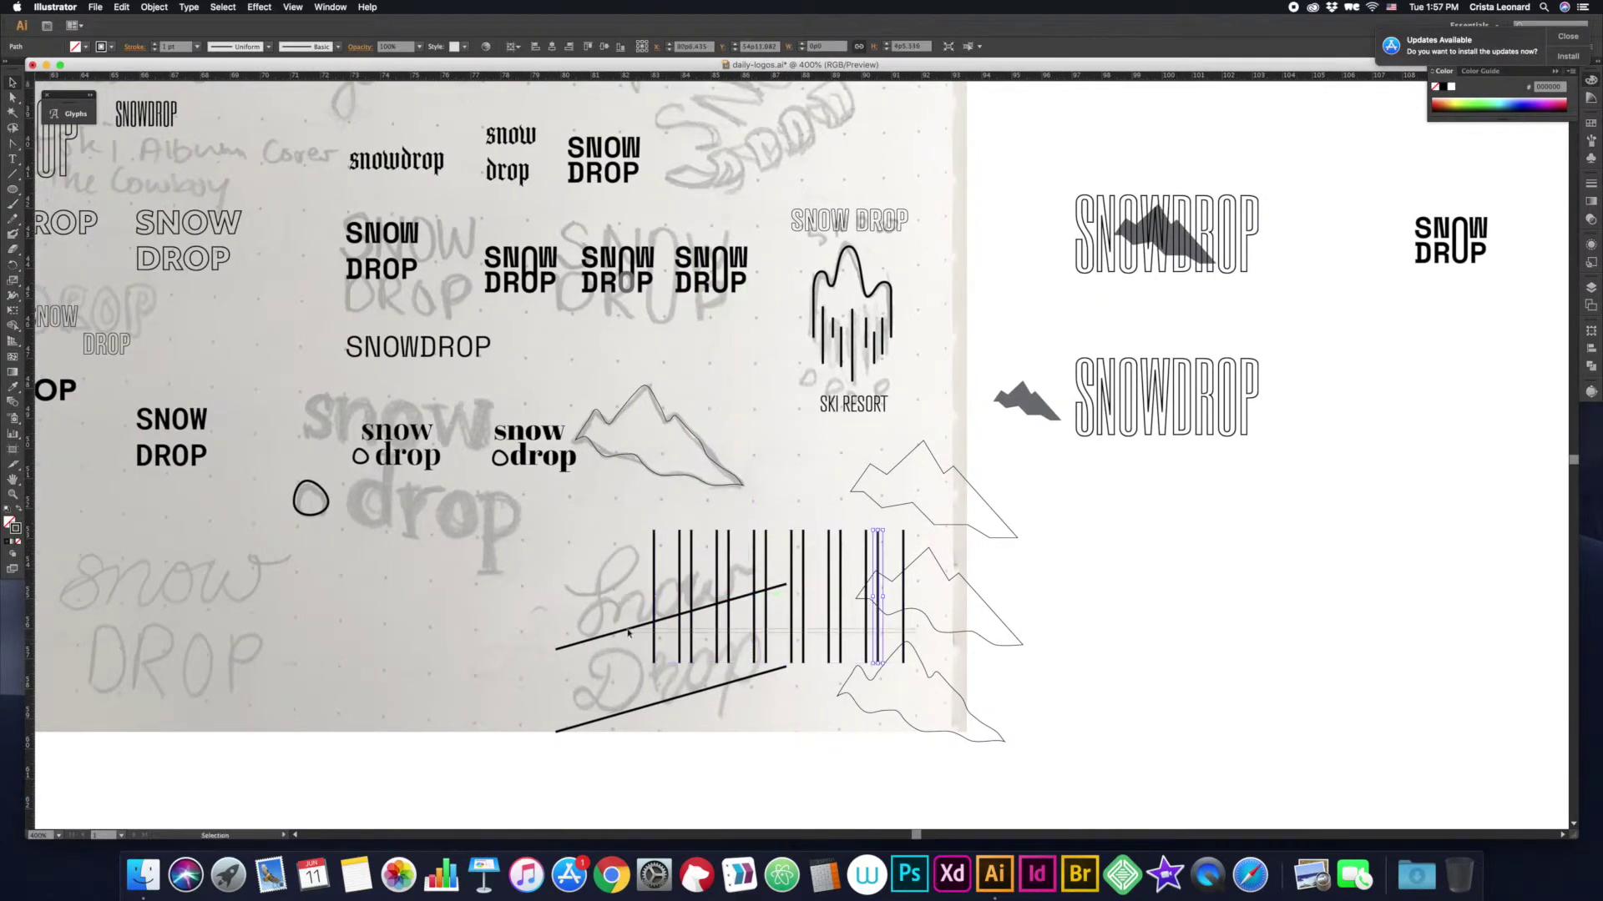
mouse_move(748, 642)
left_mouse_down()
mouse_move(665, 666)
mouse_move(666, 766)
left_mouse_up()
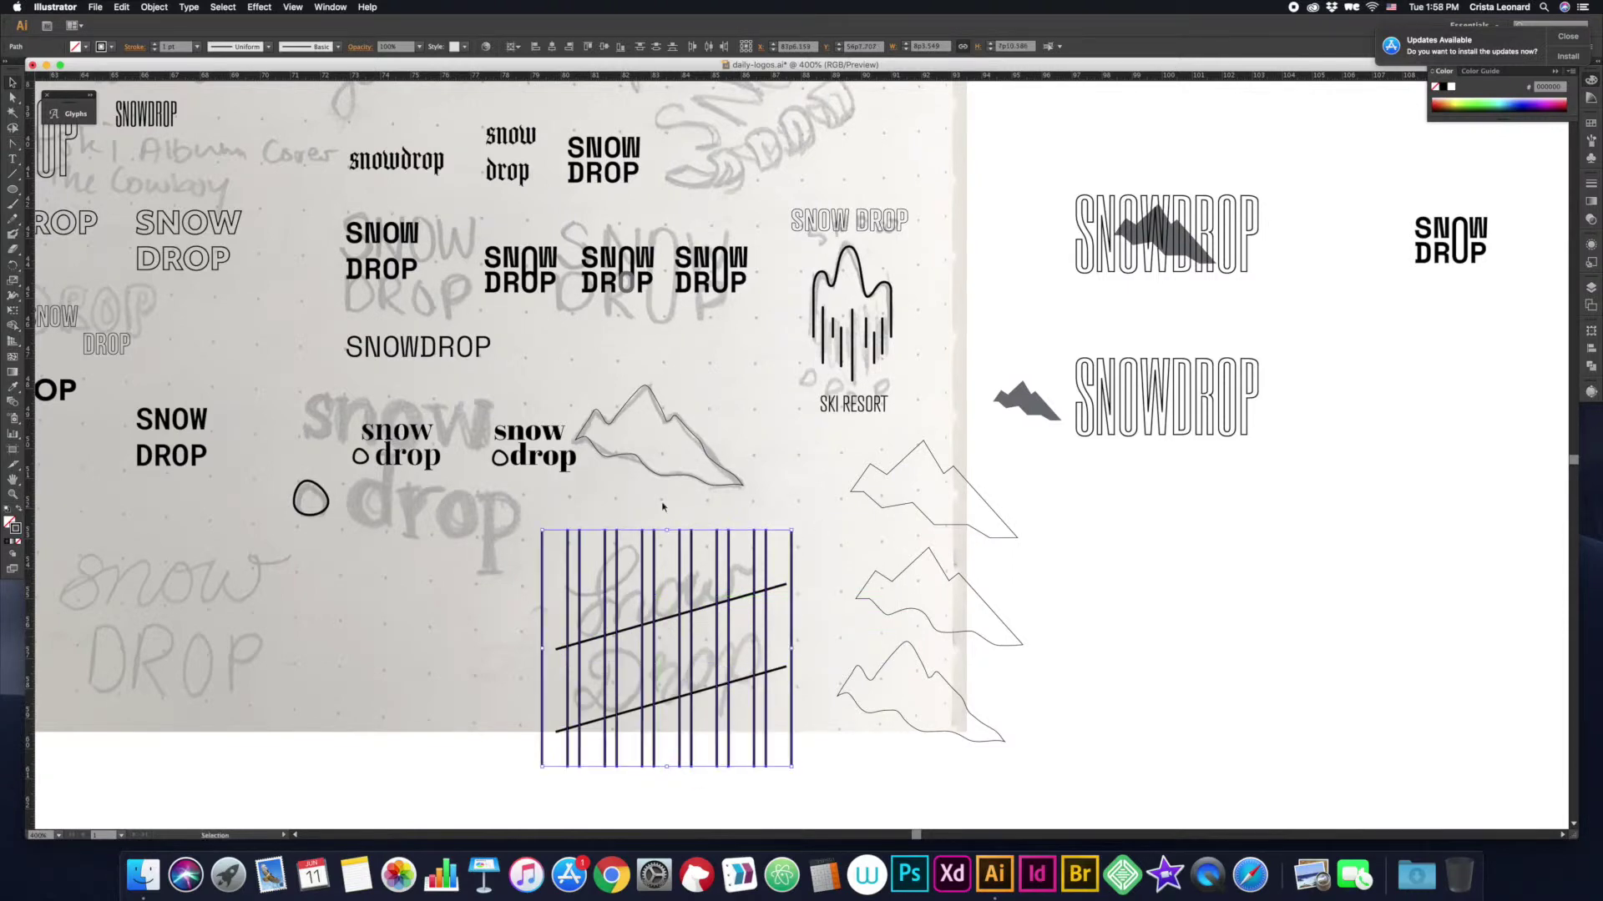
Step: Color the lines cyan and convert them into guides
left_click(87, 46)
left_click(96, 87)
left_click(261, 390)
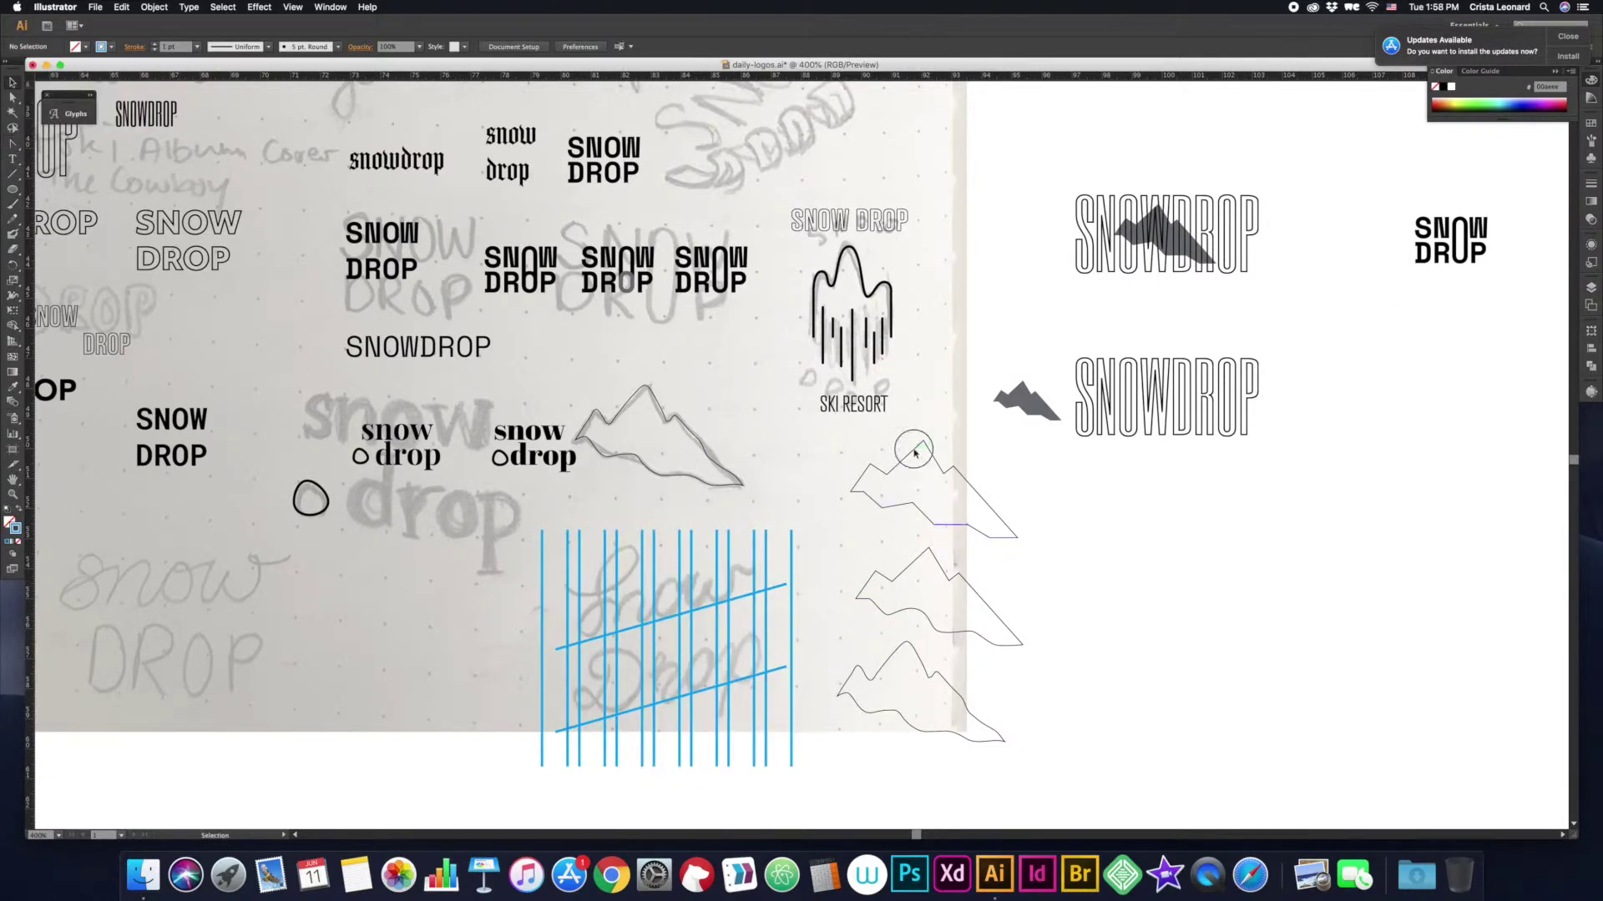
right_click(716, 689)
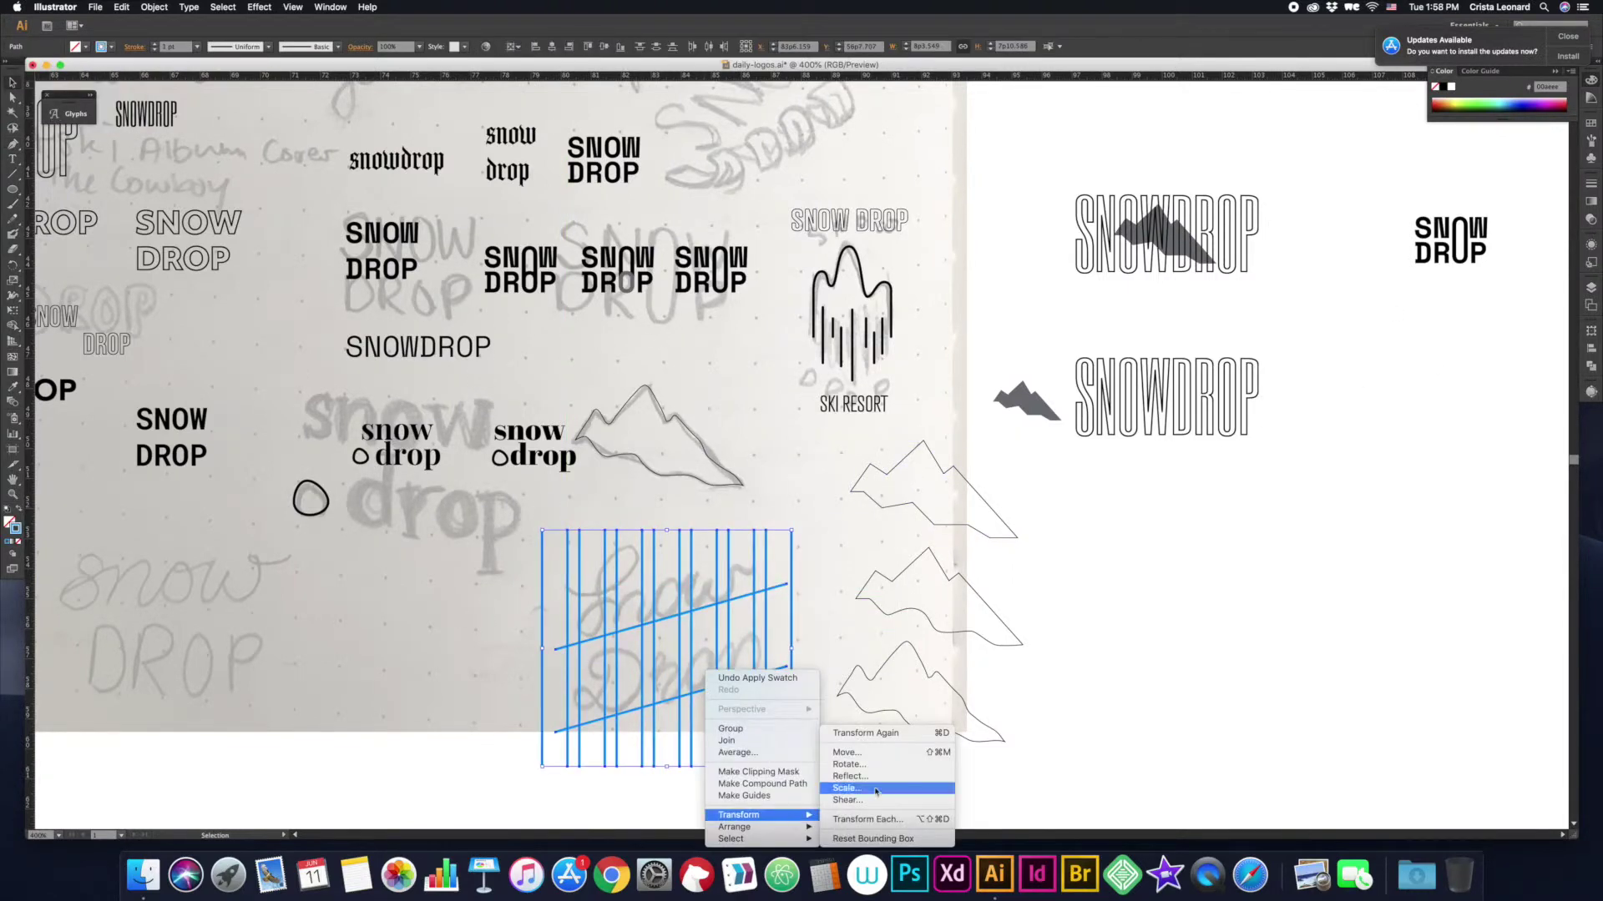
left_click(764, 790)
Step: Begin Pen-tracing the curve of the script S
key("p")
mouse_move(590, 603)
left_mouse_down()
mouse_move(616, 599)
mouse_move(618, 637)
left_mouse_up()
left_click(628, 545)
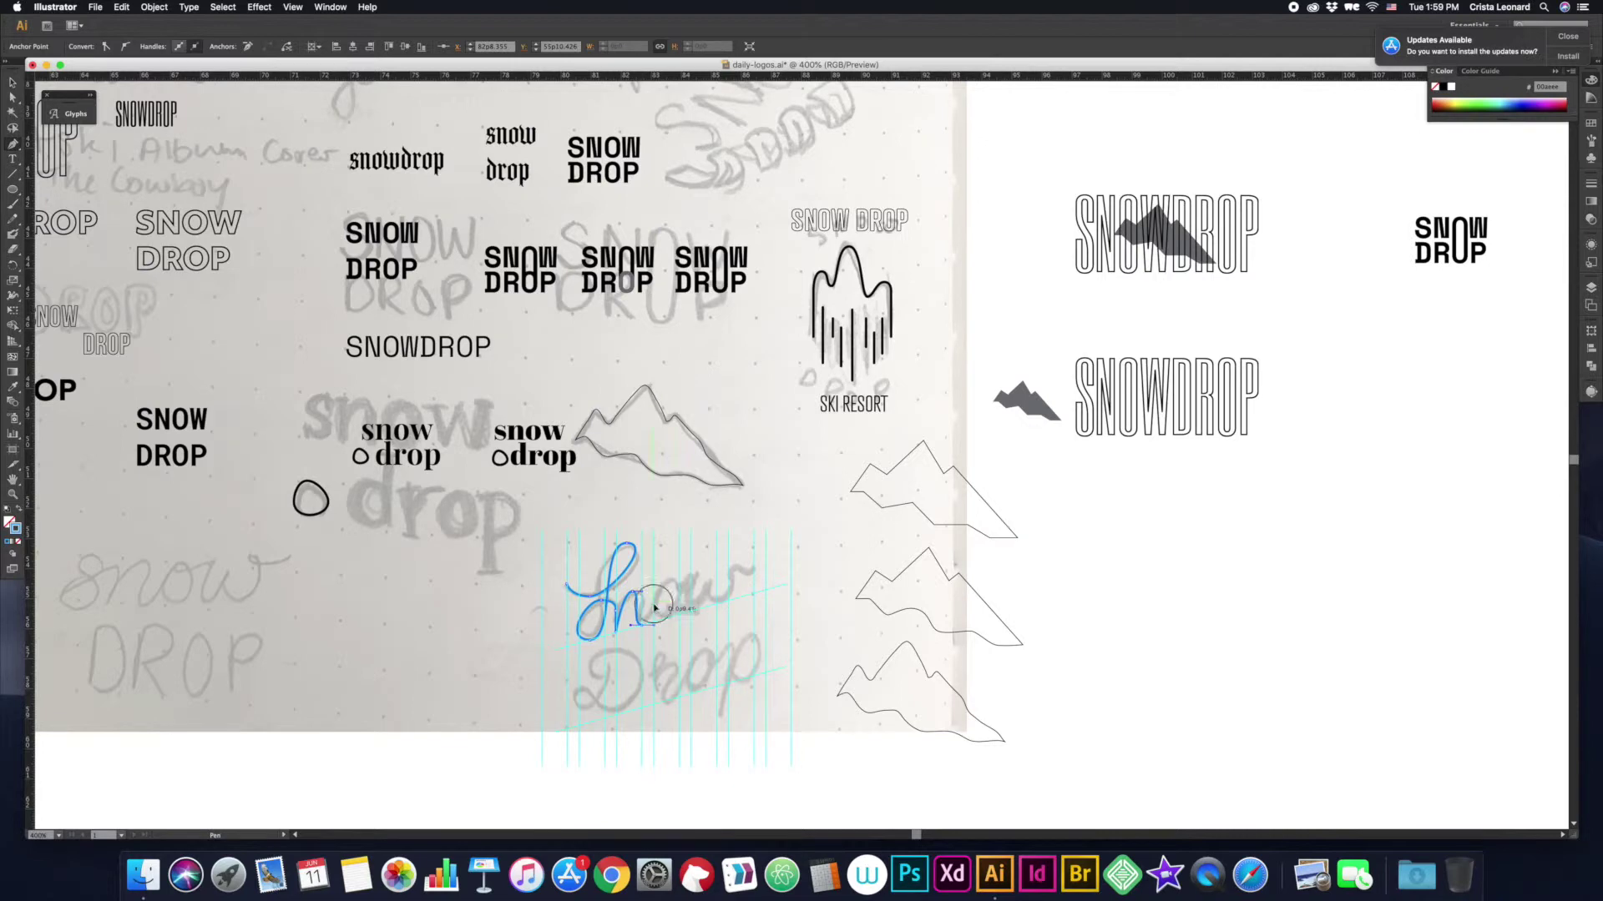
Step: Pen-trace the n and o strokes of the script Snow
left_click(652, 627)
key("Return")
left_click_drag(666, 580, 695, 584)
left_click(652, 621)
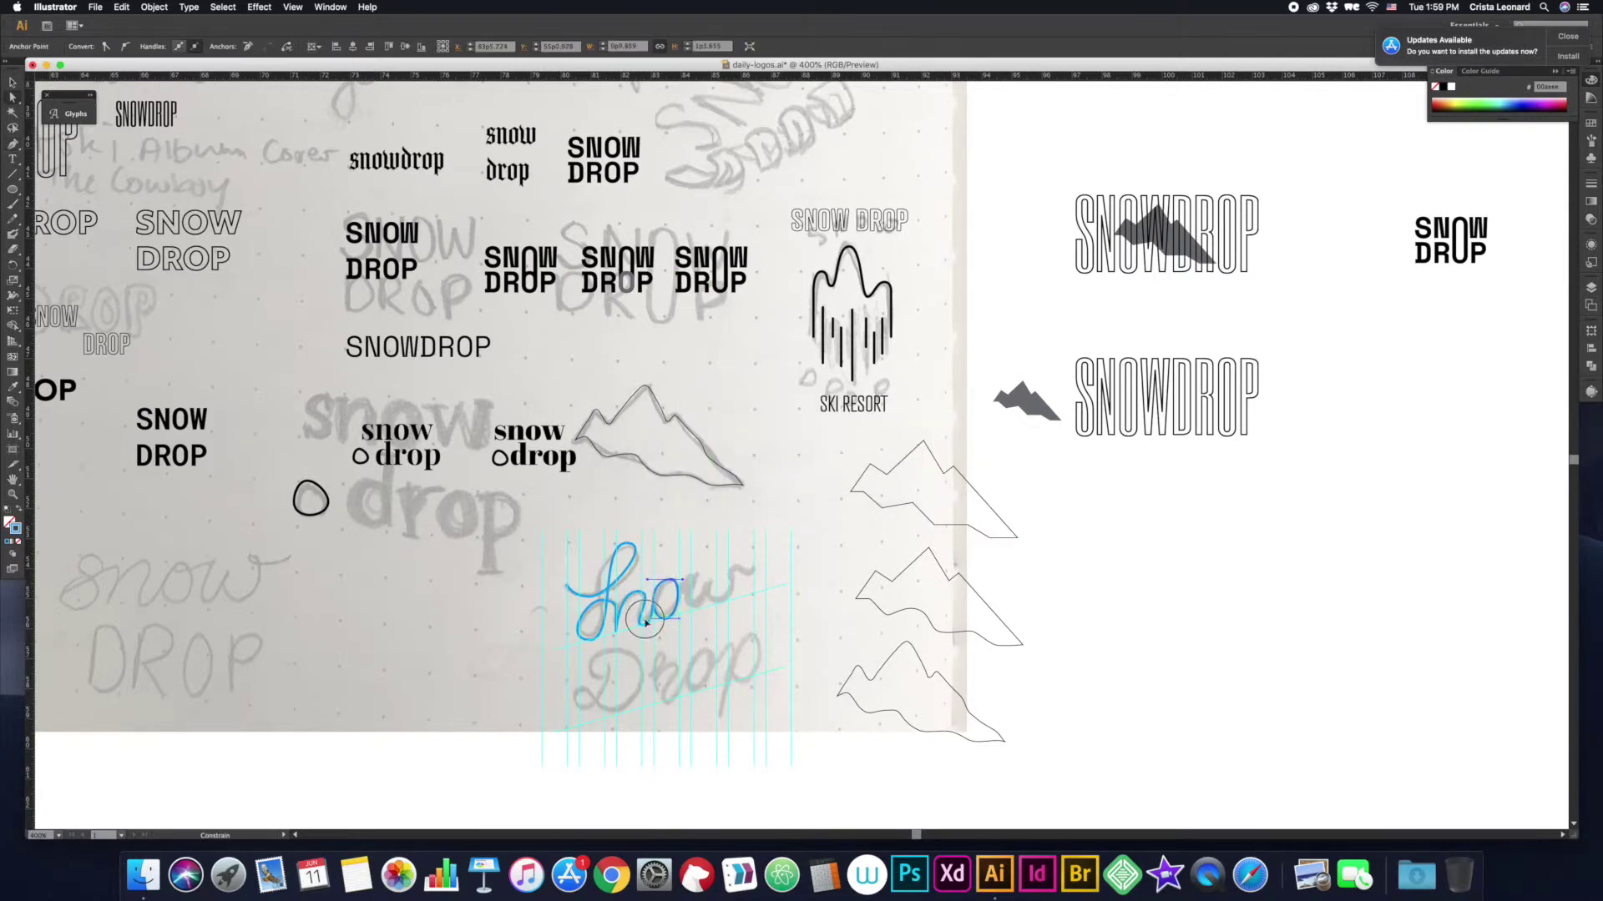
key("super+equal")
key("super+equal")
key("super+equal")
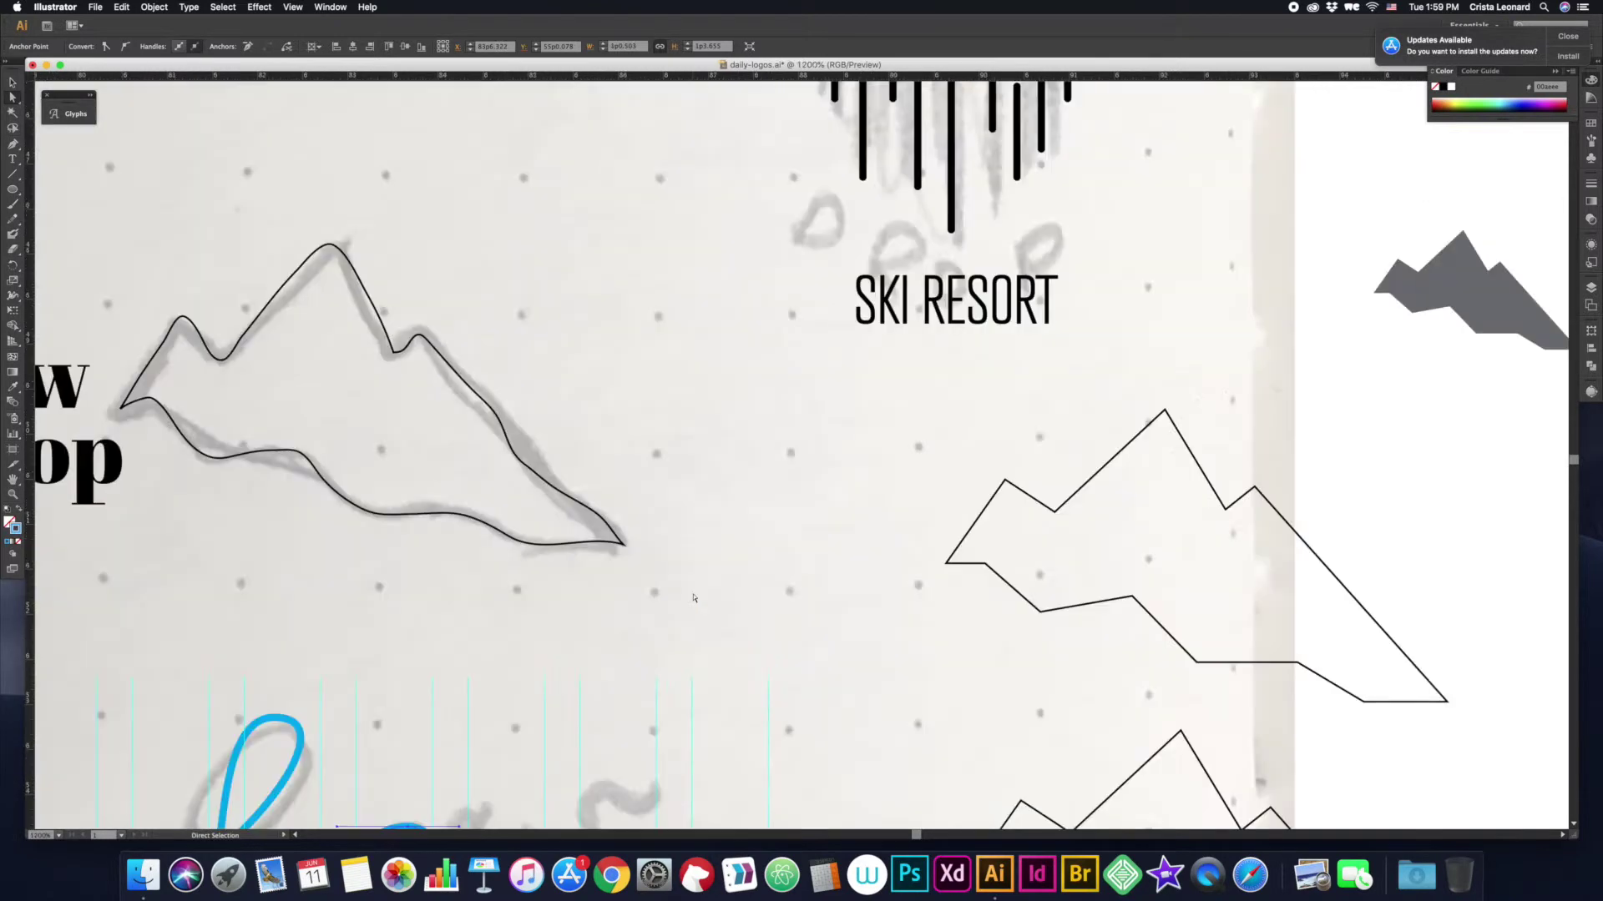
scroll(448, 603, "down", 5)
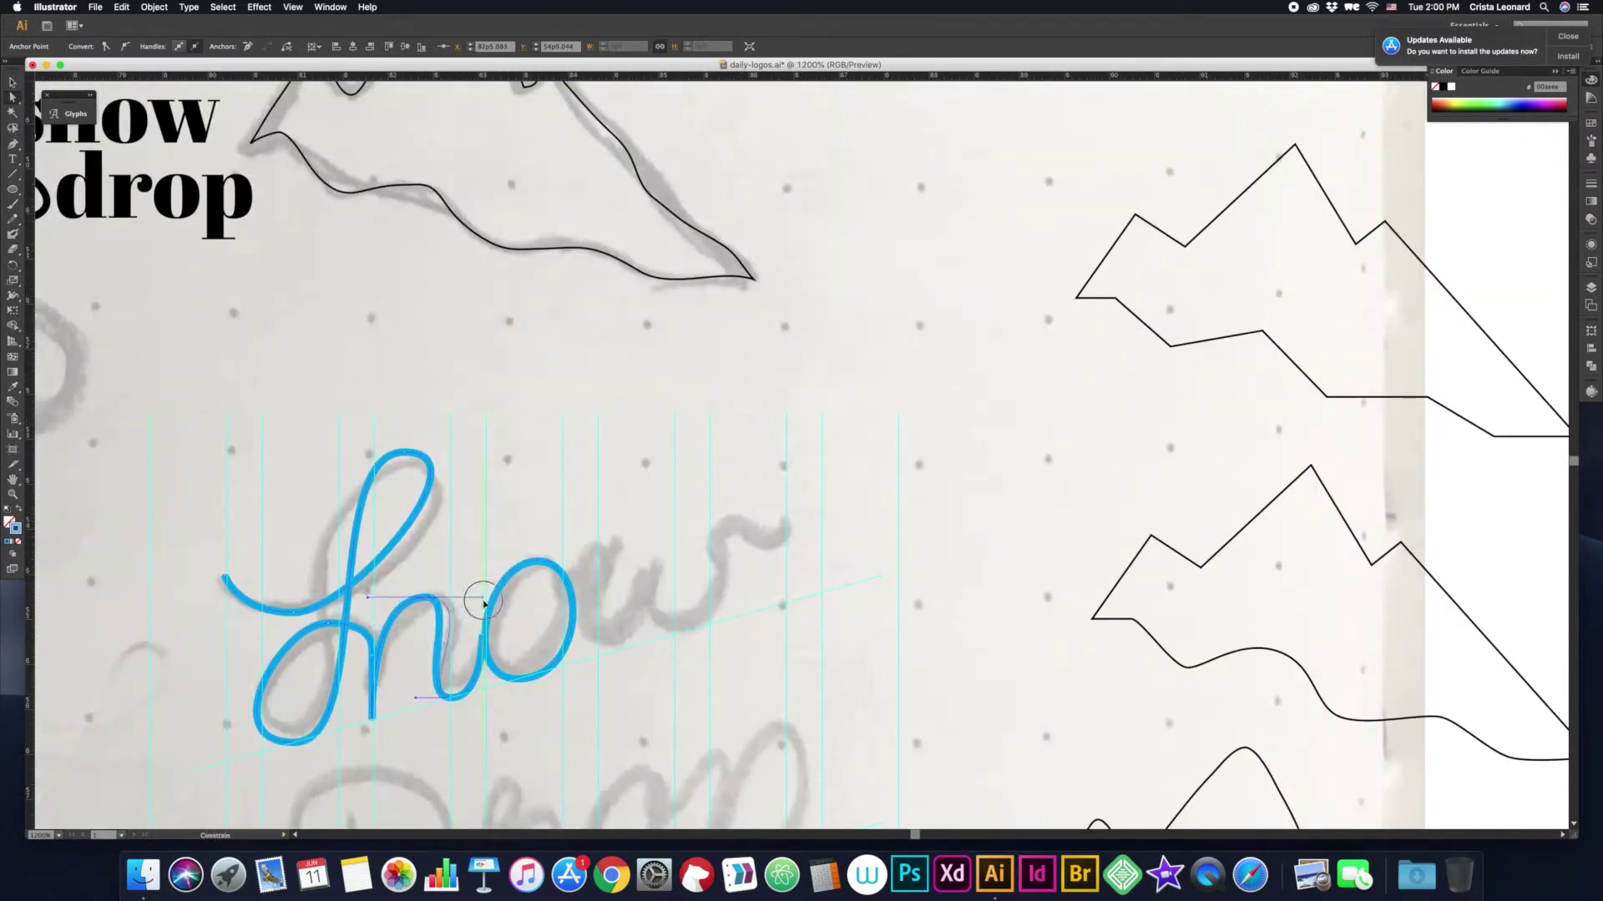
Step: Add a curling anchor inside the o and trace the w with its peaks and final hook
left_click(467, 684)
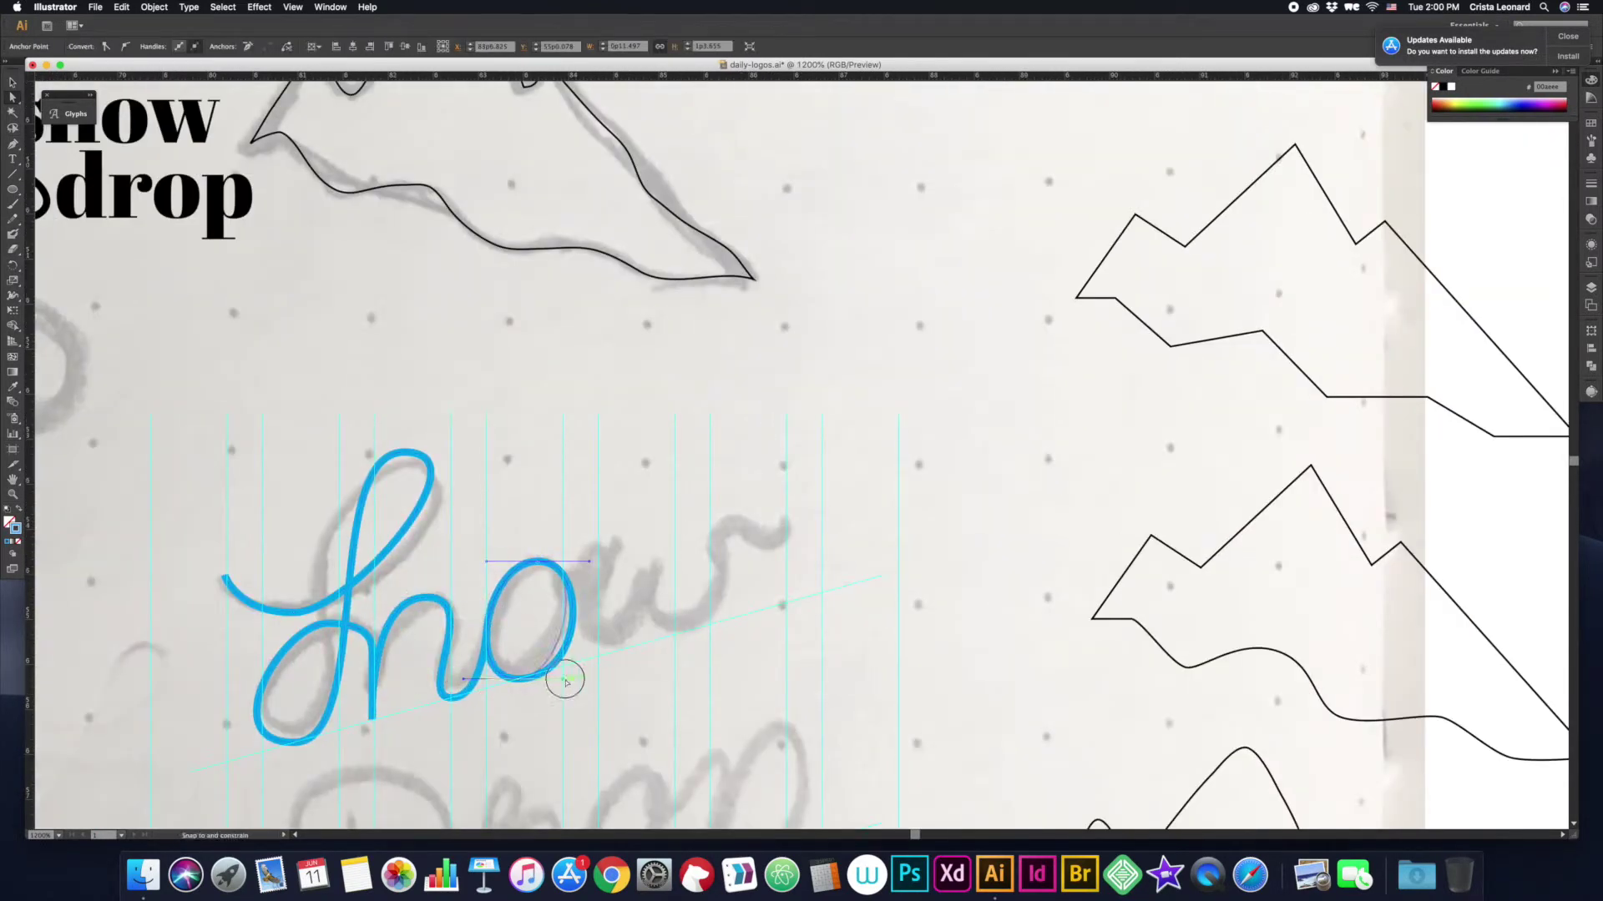
key("p")
left_click_drag(563, 600, 585, 600)
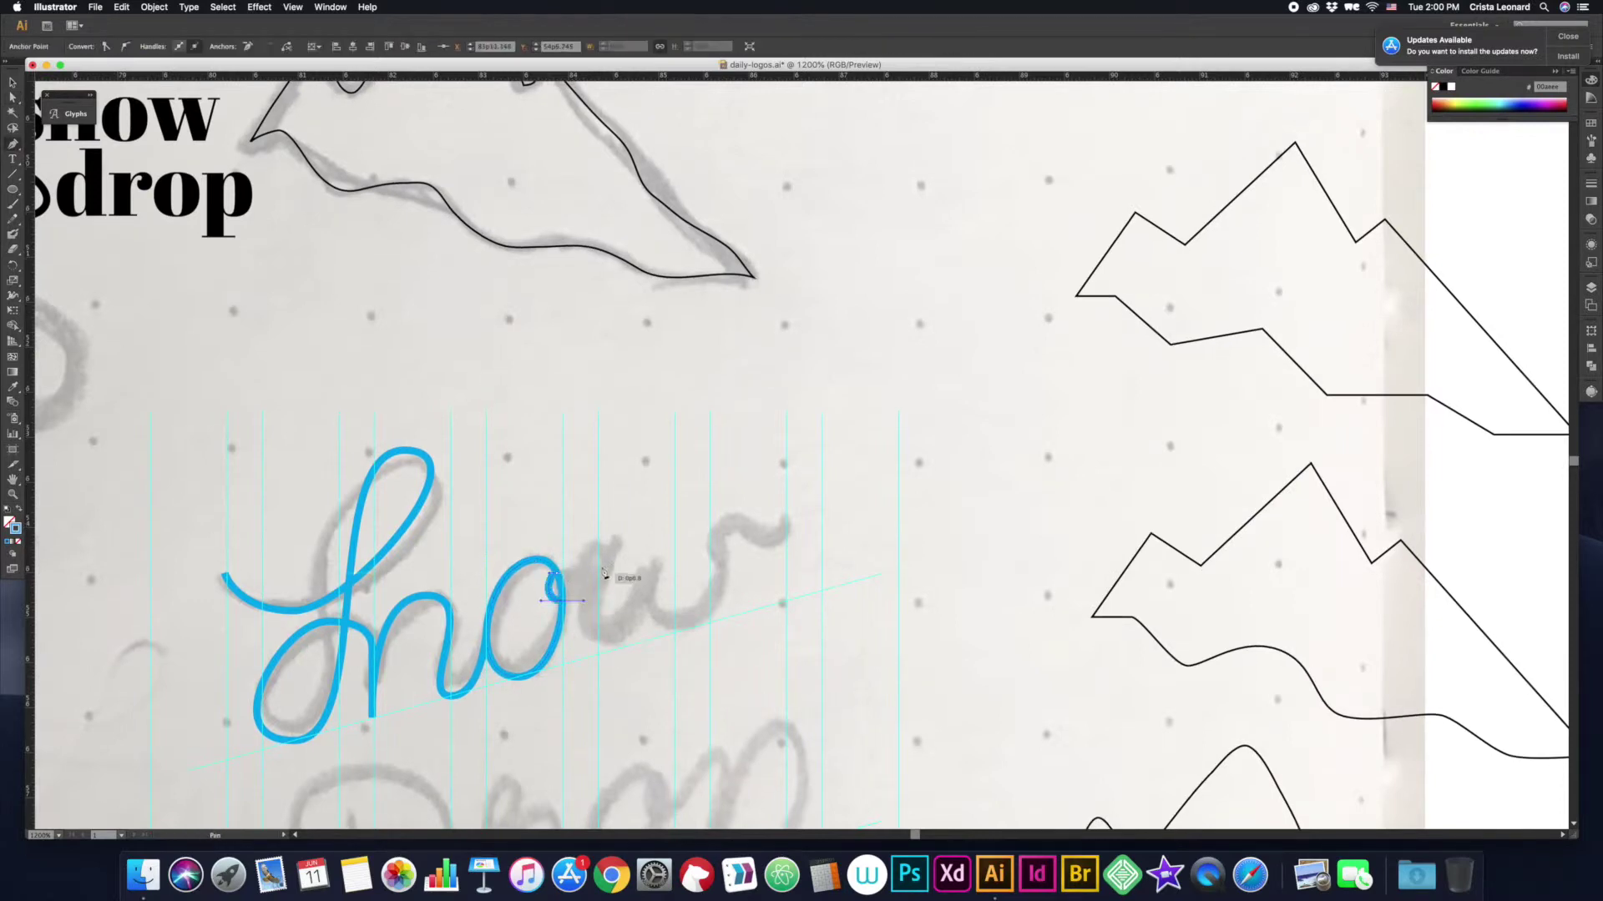
left_click(633, 591)
left_click_drag(599, 655, 704, 633)
mouse_move(709, 518)
left_mouse_down()
mouse_move(738, 517)
mouse_move(649, 570)
left_mouse_up()
mouse_move(651, 654)
left_mouse_down()
mouse_move(675, 636)
mouse_move(647, 636)
left_mouse_up()
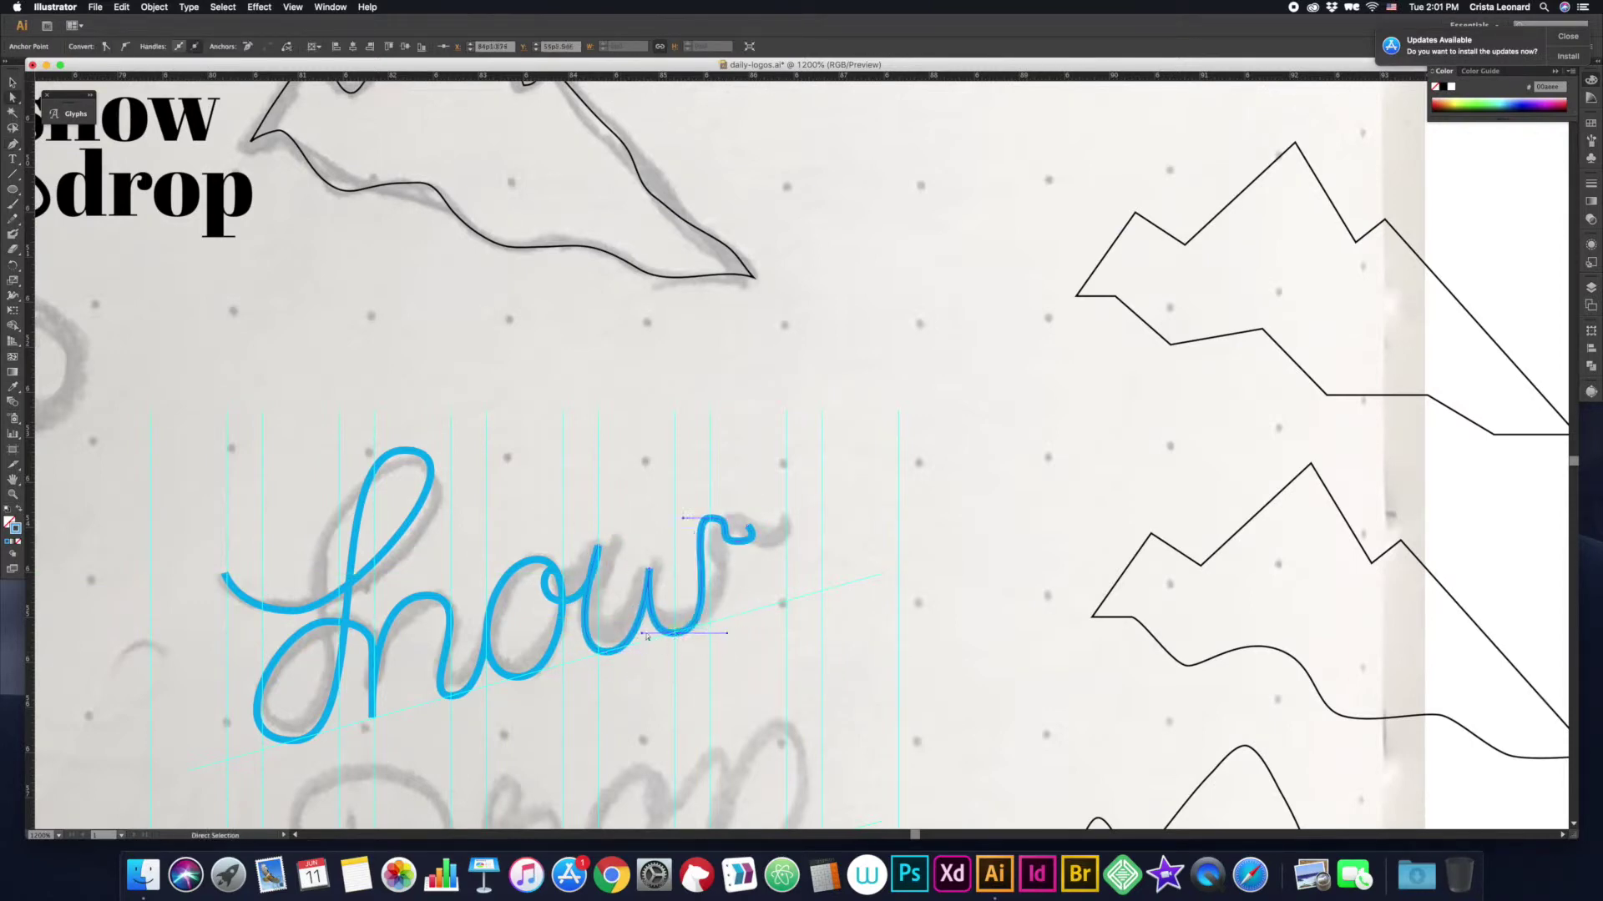
left_click_drag(739, 523, 747, 558)
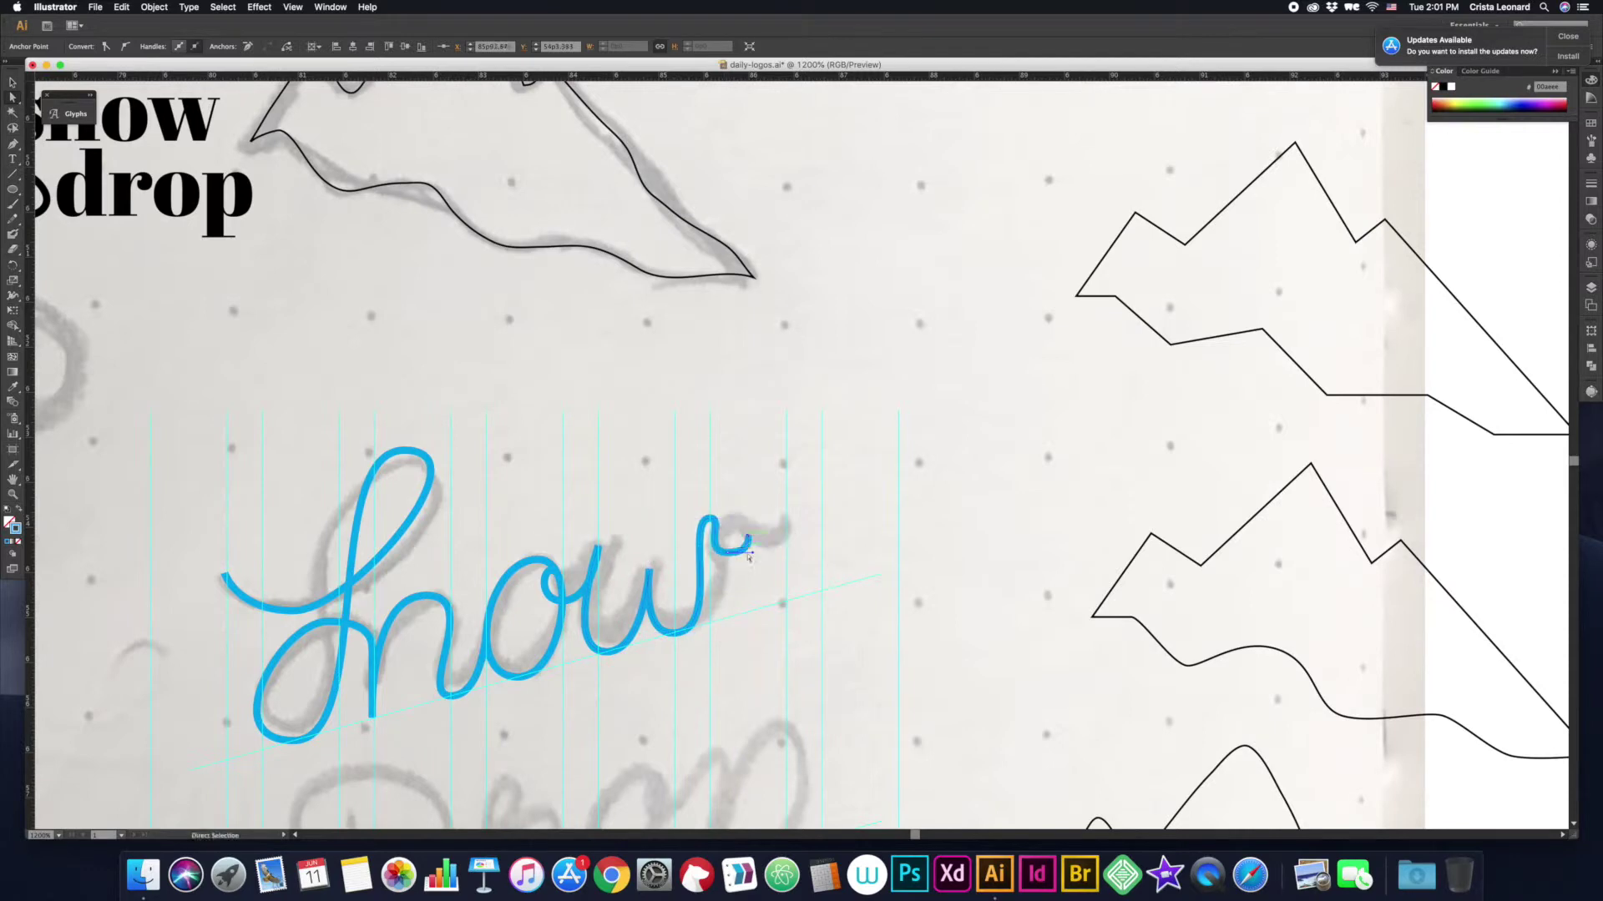
Step: Reshape the S's lower loop and top and bottom curves with Direct Selection
scroll(749, 557, "down", 3)
left_click_drag(350, 526, 370, 520)
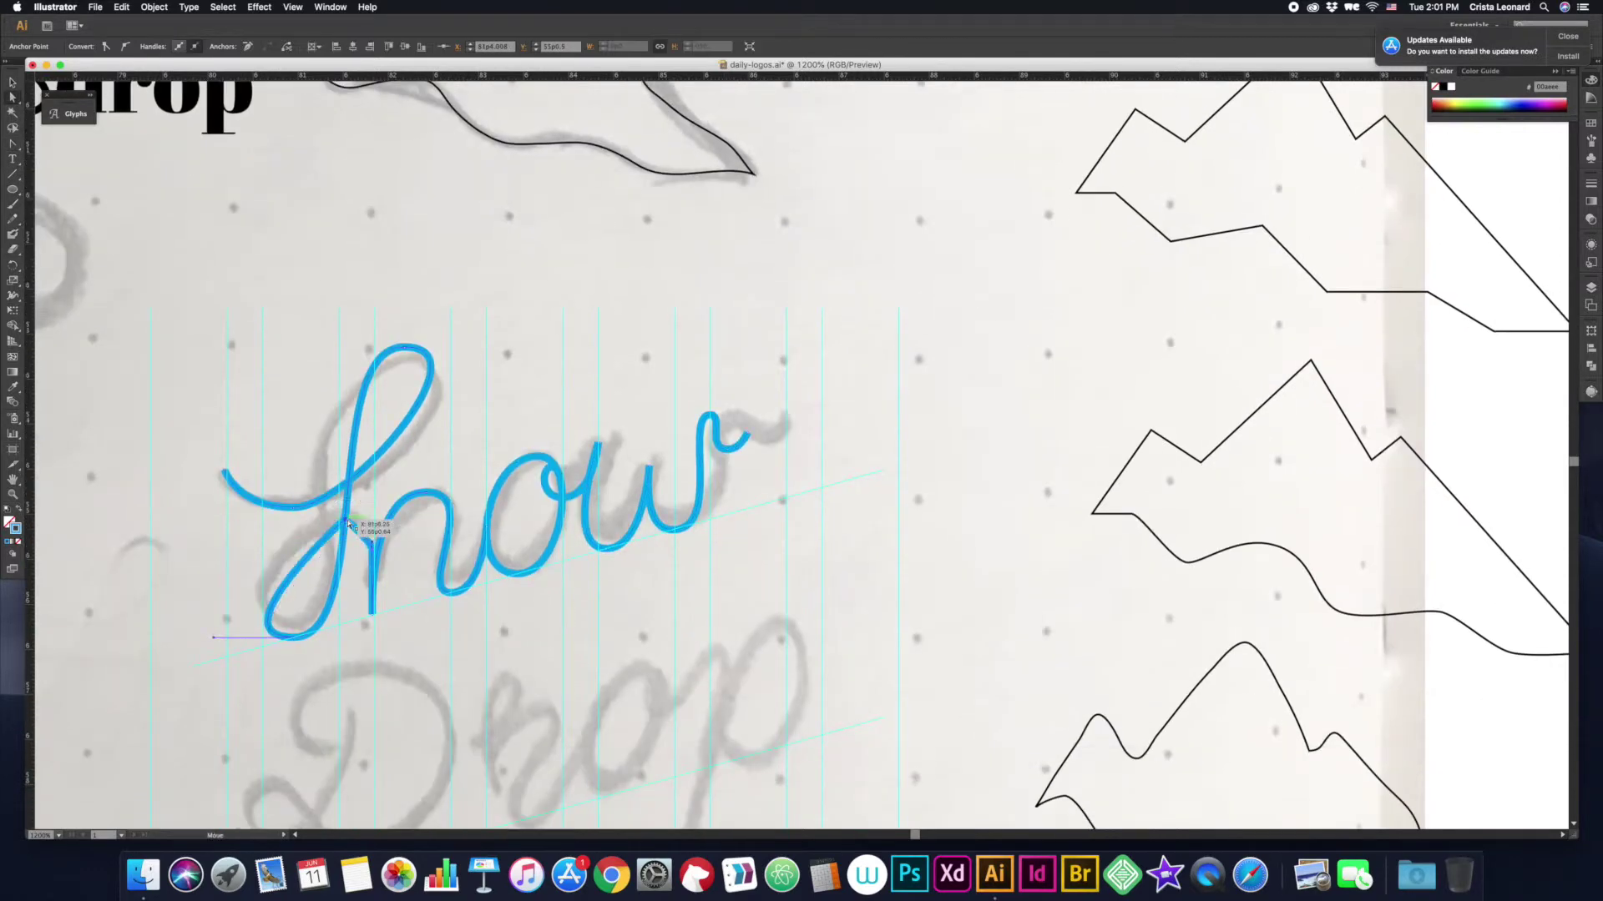
left_click_drag(214, 638, 227, 646)
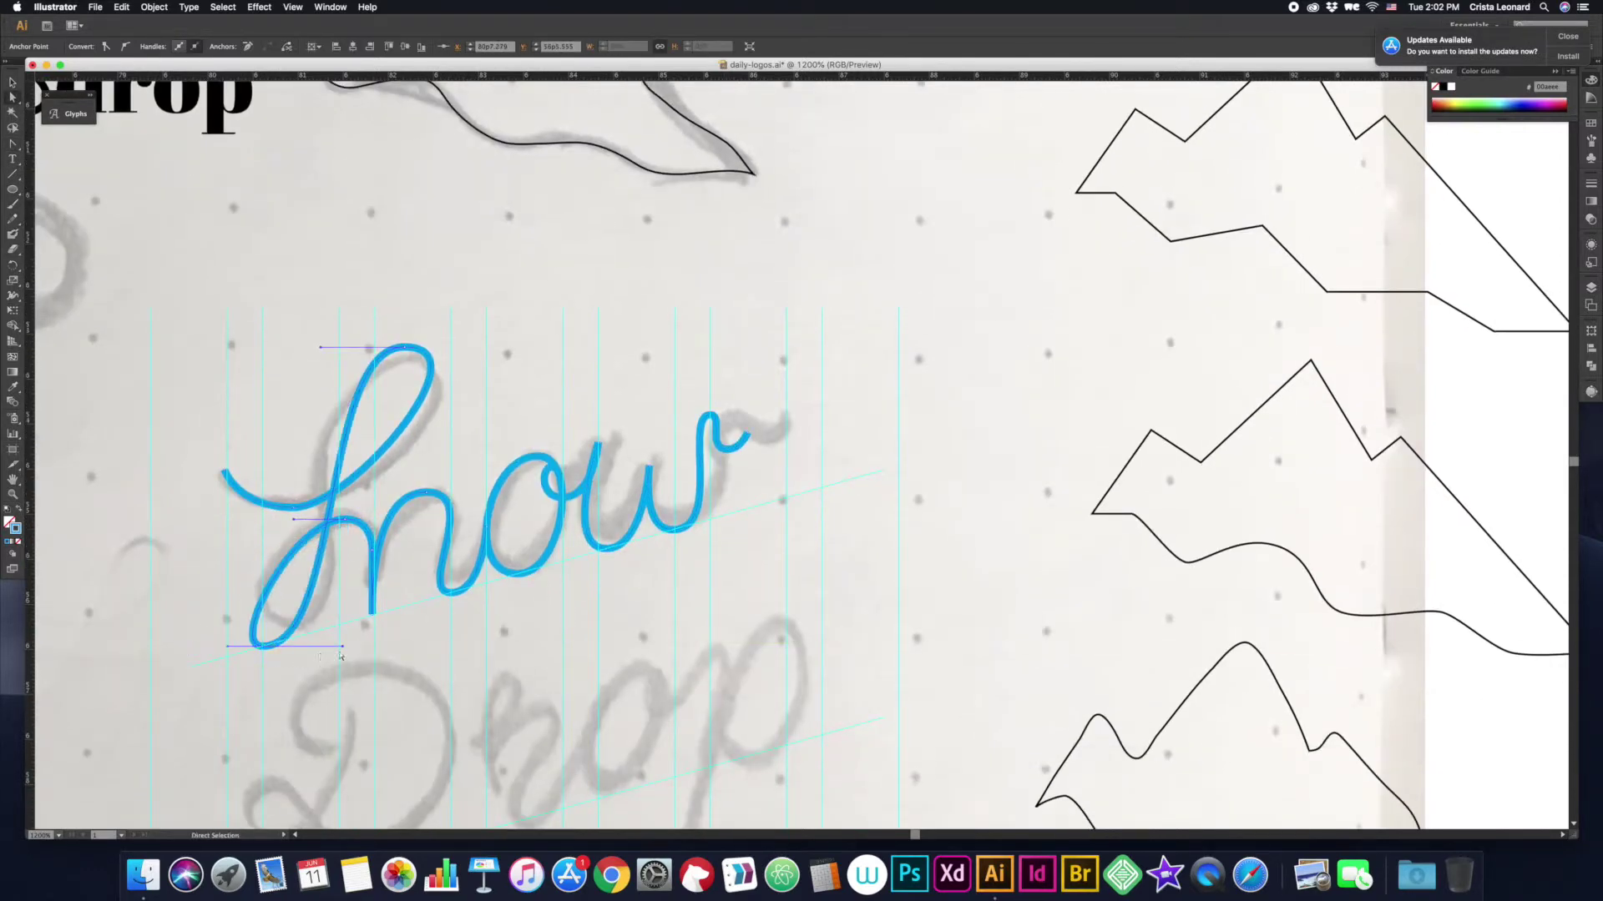
left_click_drag(371, 646, 383, 646)
left_click_drag(404, 347, 484, 347)
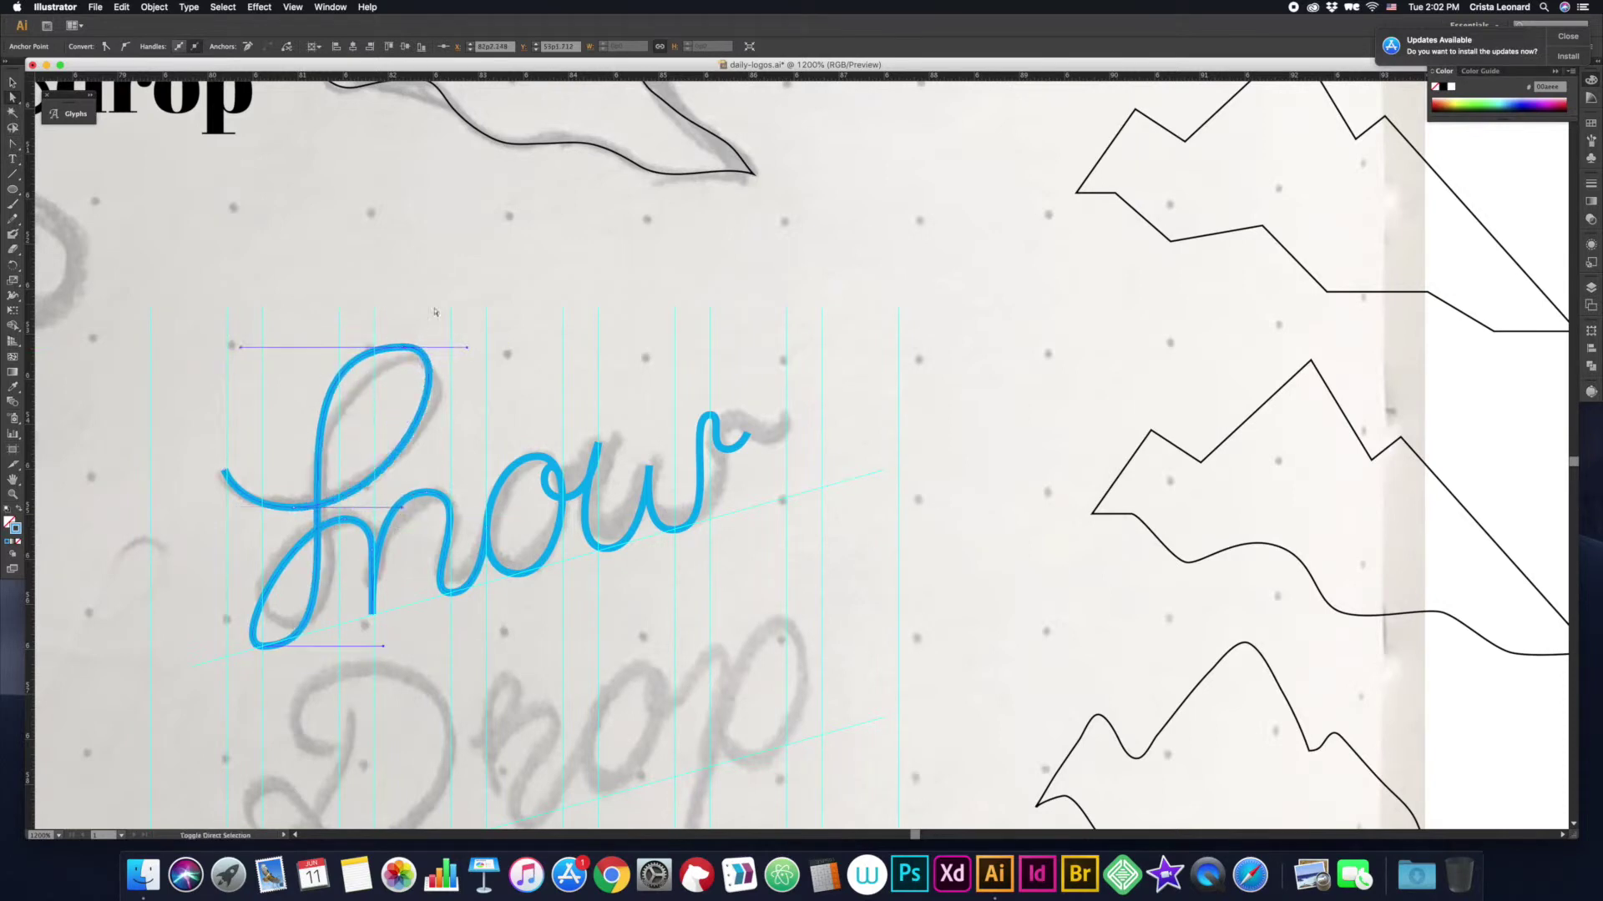
left_click_drag(247, 351, 292, 347)
Step: Adjust the S's crossing anchor and select an anchor on the next letter's arch
left_click(284, 508)
left_click_drag(225, 644, 357, 644)
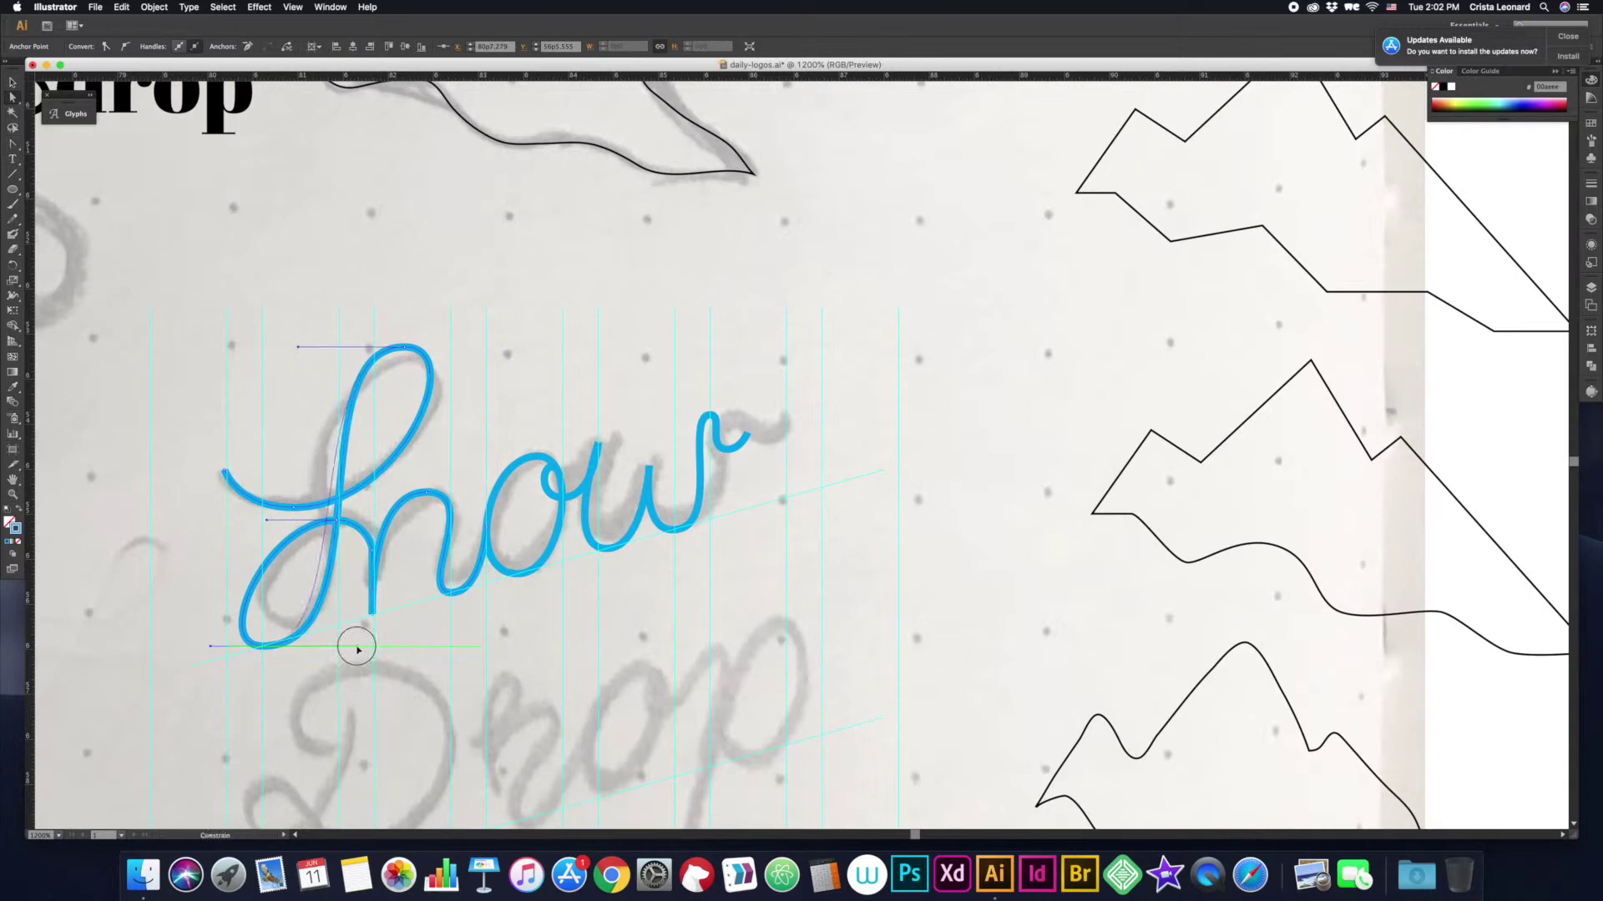
left_click(357, 643)
scroll(380, 510, "up", 2)
scroll(380, 577, "down", 1)
left_click(429, 552)
scroll(481, 670, "down", 5)
Step: Pen-trace the script D over the sketch, widening its bowl and reshaping its lower curls
key("p")
left_click(339, 600)
left_click_drag(275, 808, 327, 808)
left_click_drag(375, 744, 409, 744)
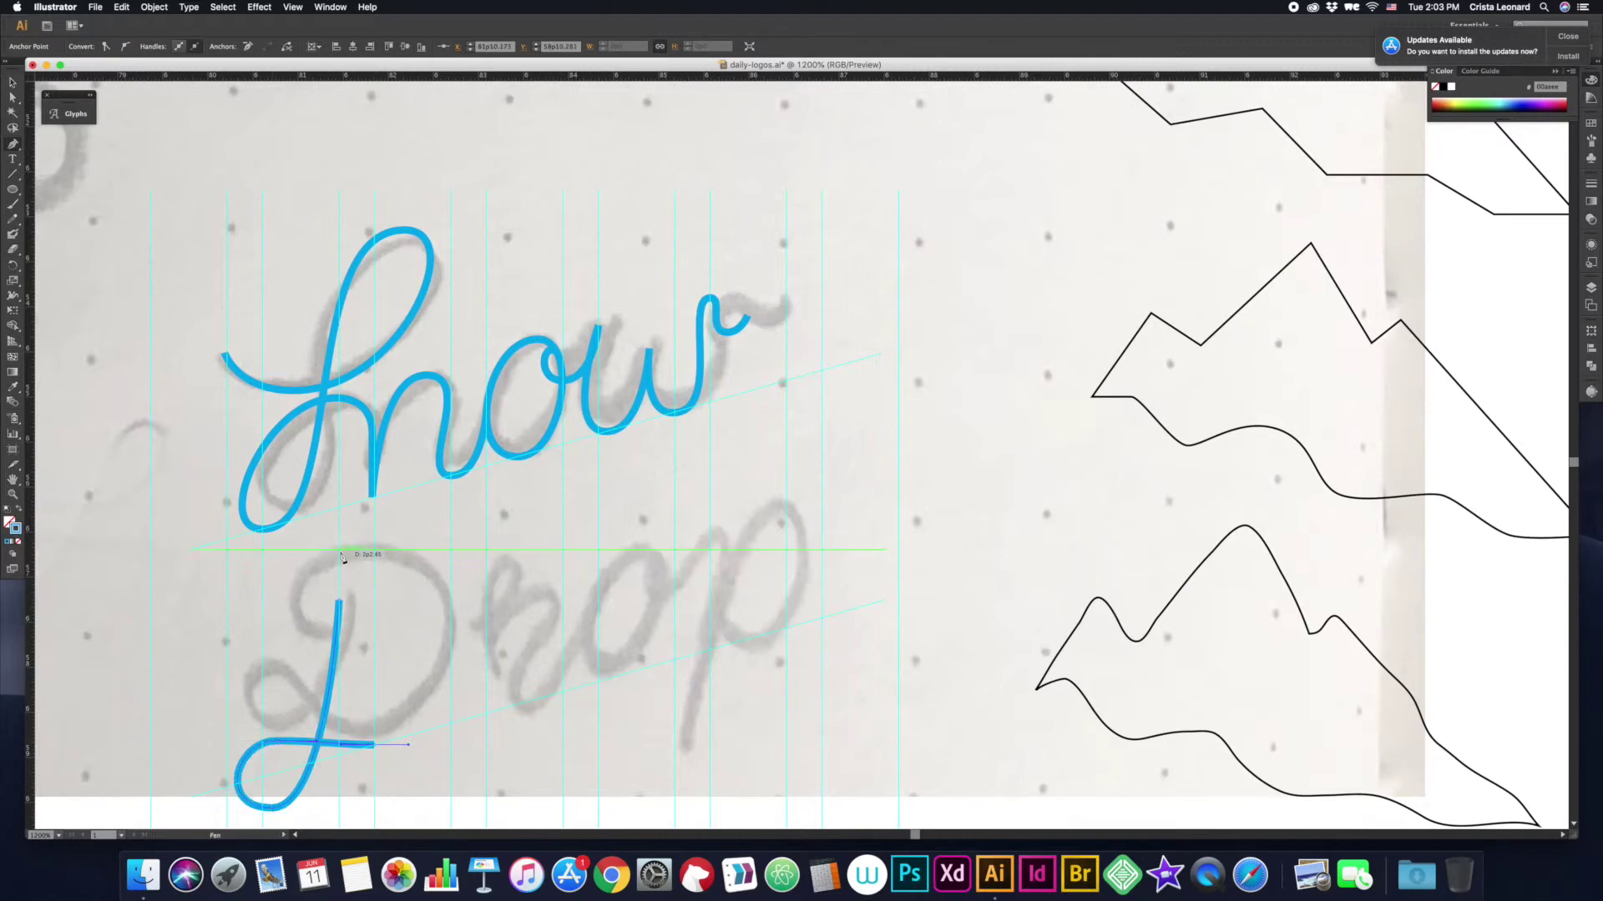
left_click_drag(341, 555, 263, 566)
left_click(299, 636)
mouse_move(417, 555)
left_mouse_down()
mouse_move(548, 559)
mouse_move(467, 555)
left_mouse_up()
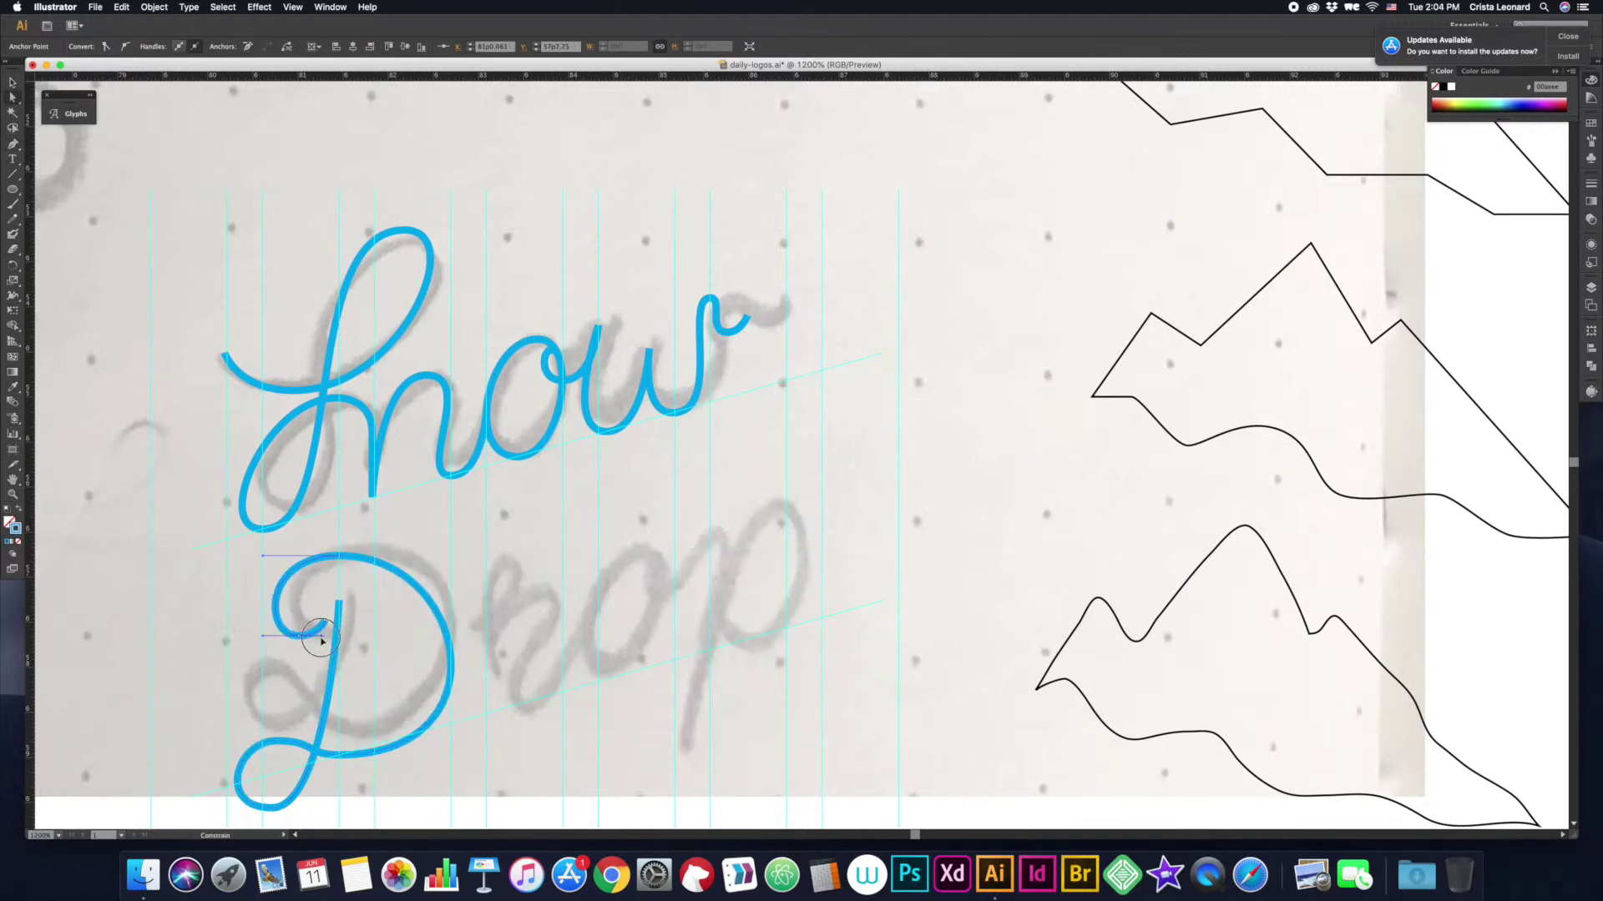
left_click_drag(283, 745, 239, 800)
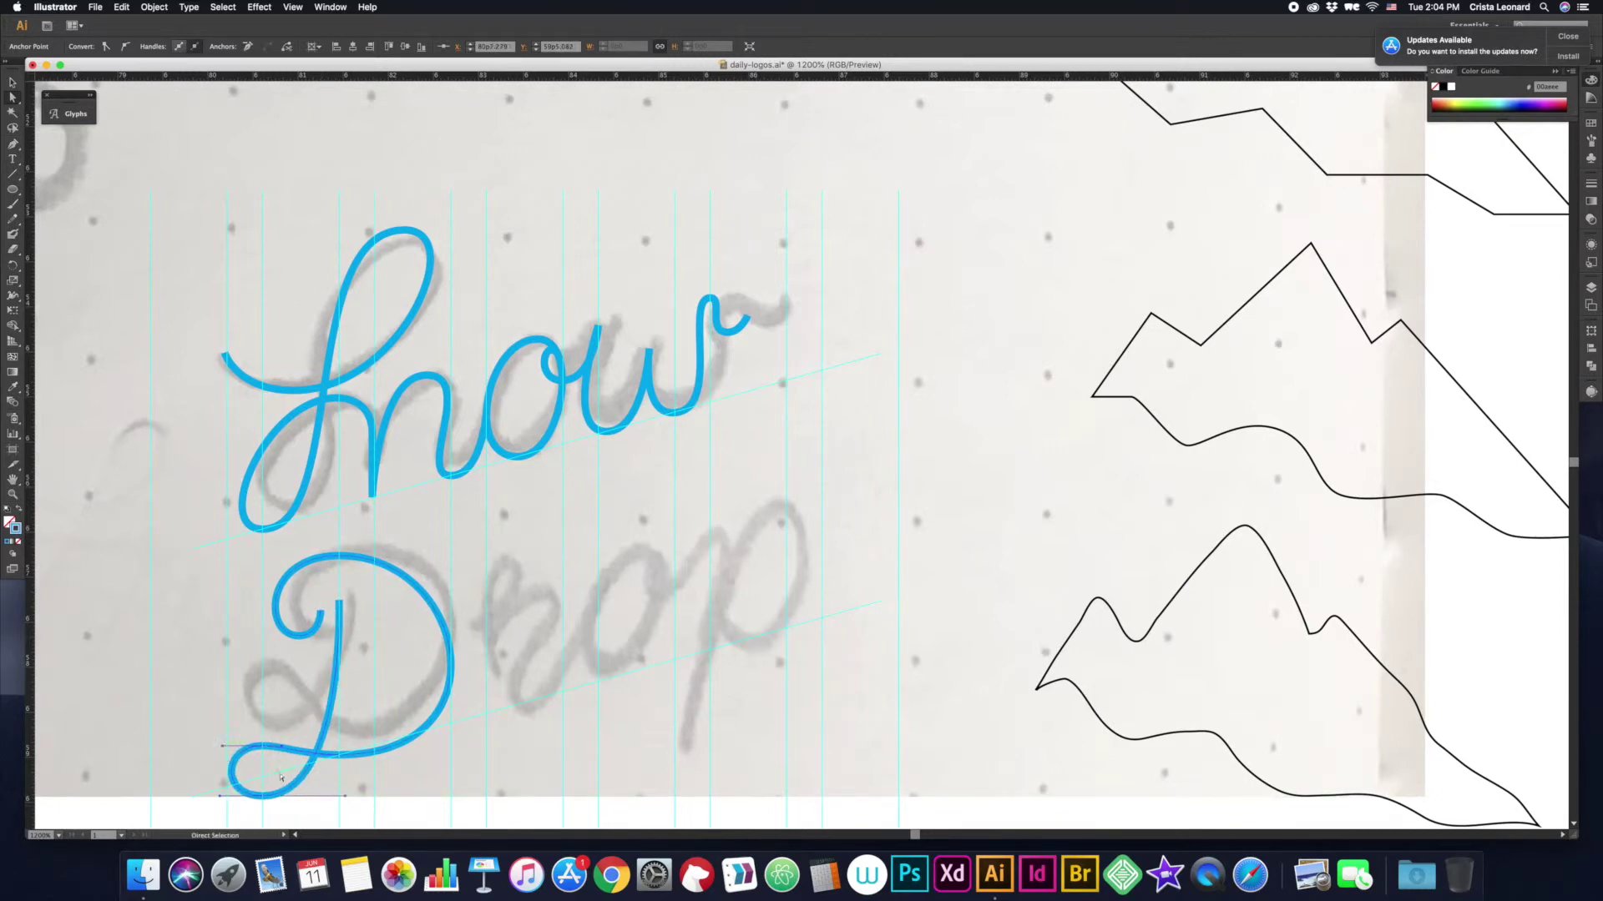
mouse_move(280, 777)
left_mouse_down()
mouse_move(278, 740)
mouse_move(268, 756)
left_mouse_up()
left_click(488, 584)
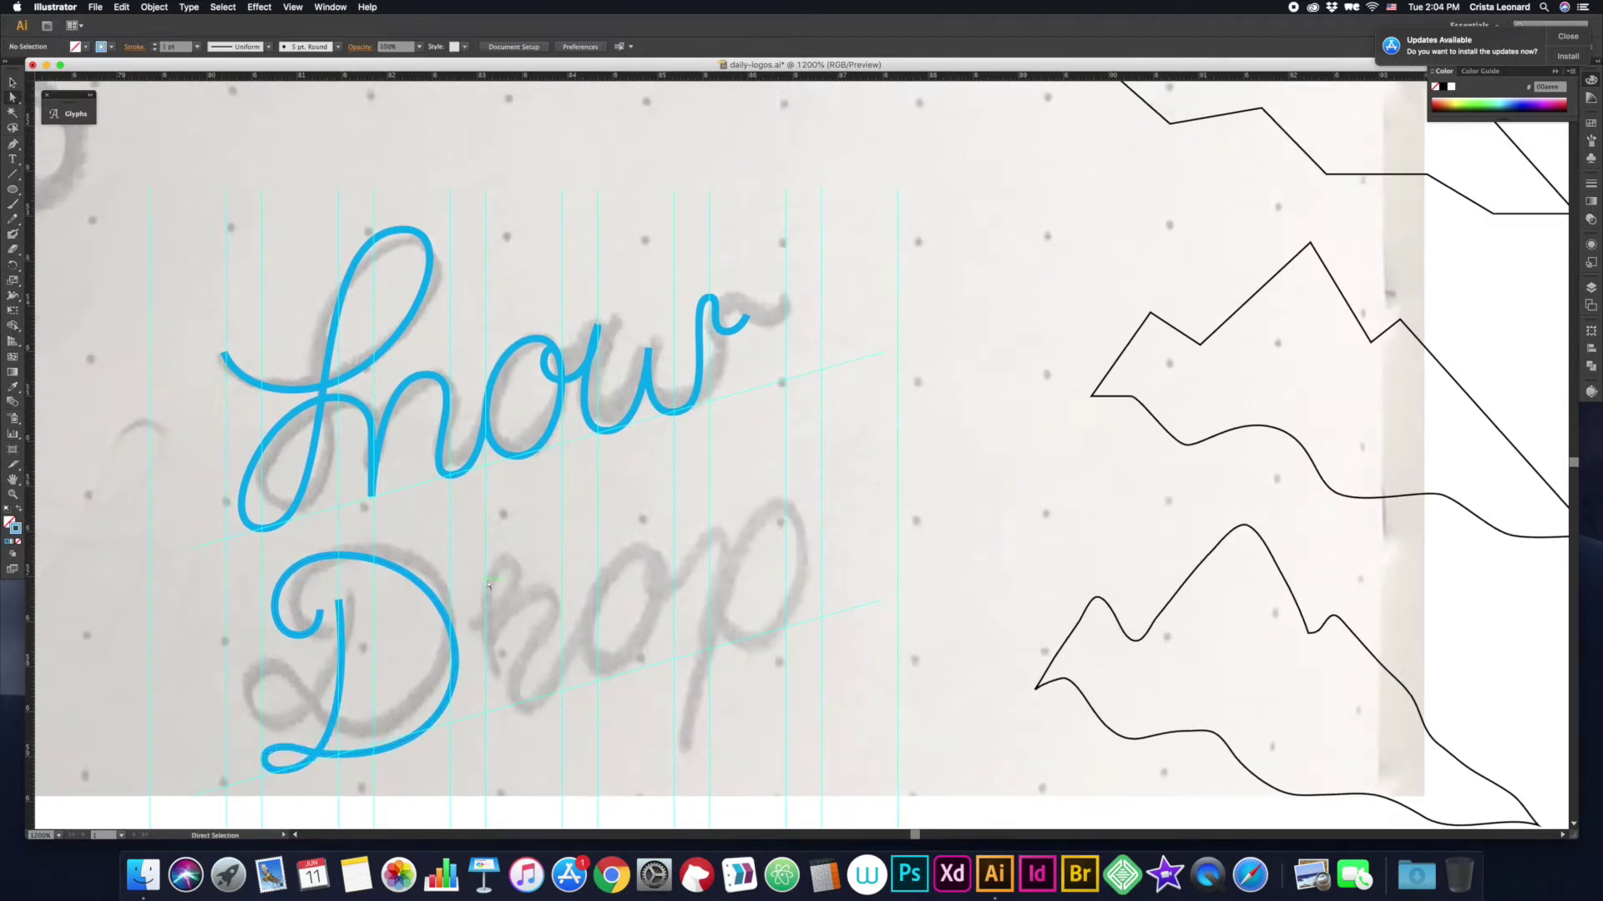
Step: Trace the script r beside the D, shaping its top loop and hump
left_click_drag(489, 627, 513, 575)
left_click_drag(559, 691, 588, 691)
left_click(600, 612)
left_click_drag(487, 627, 512, 572)
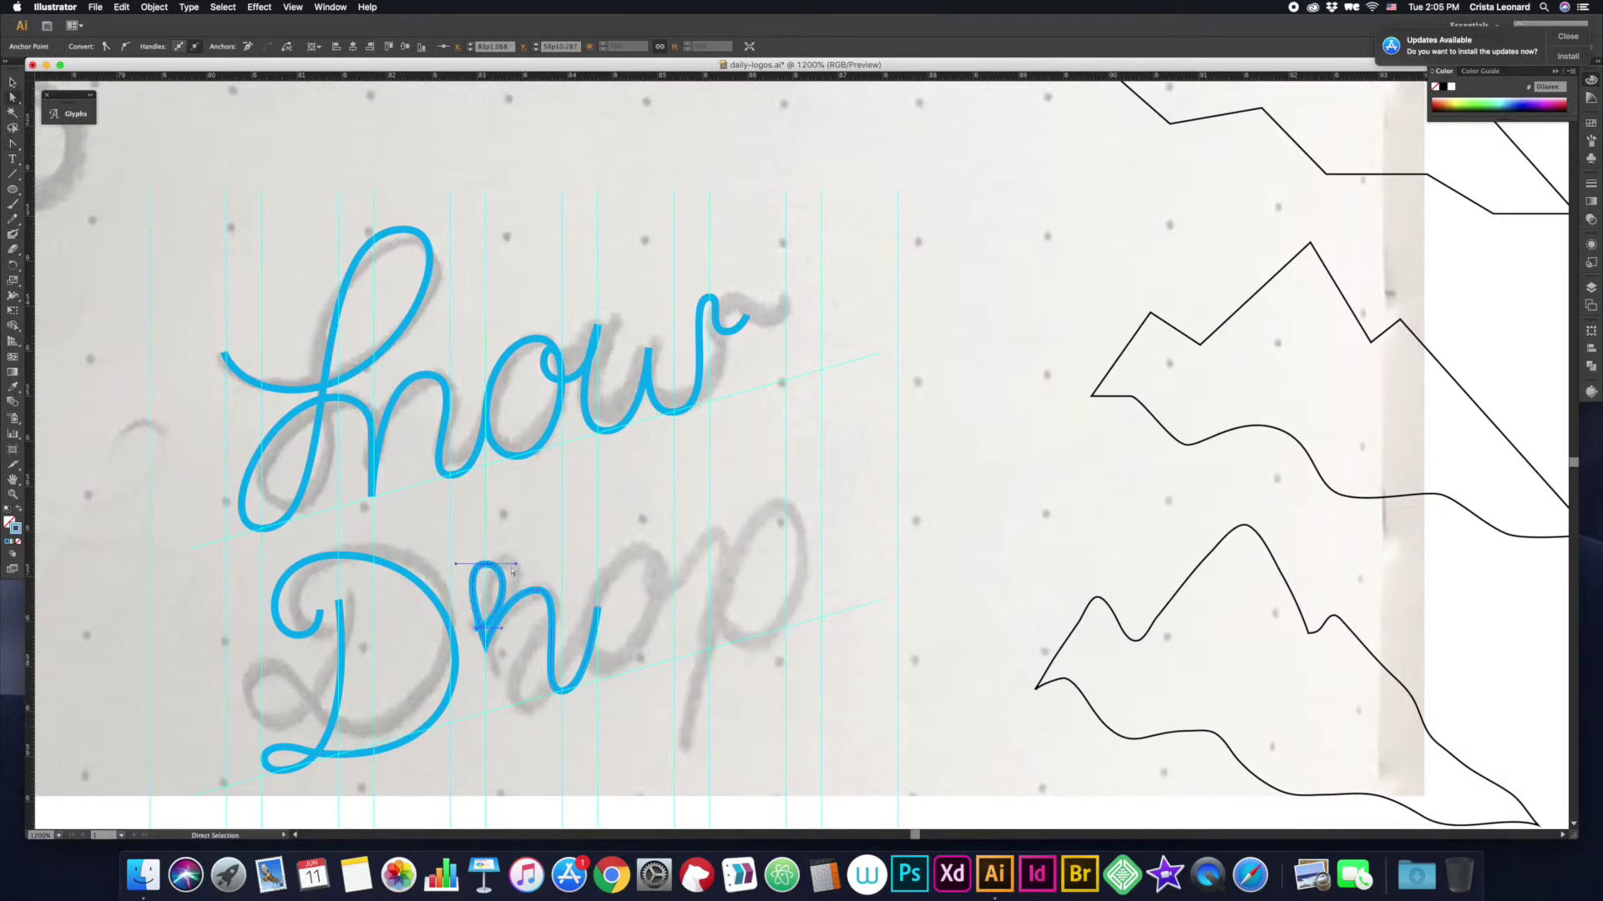
mouse_move(535, 597)
left_mouse_down()
mouse_move(496, 590)
mouse_move(534, 588)
left_mouse_up()
left_click_drag(476, 690, 484, 691)
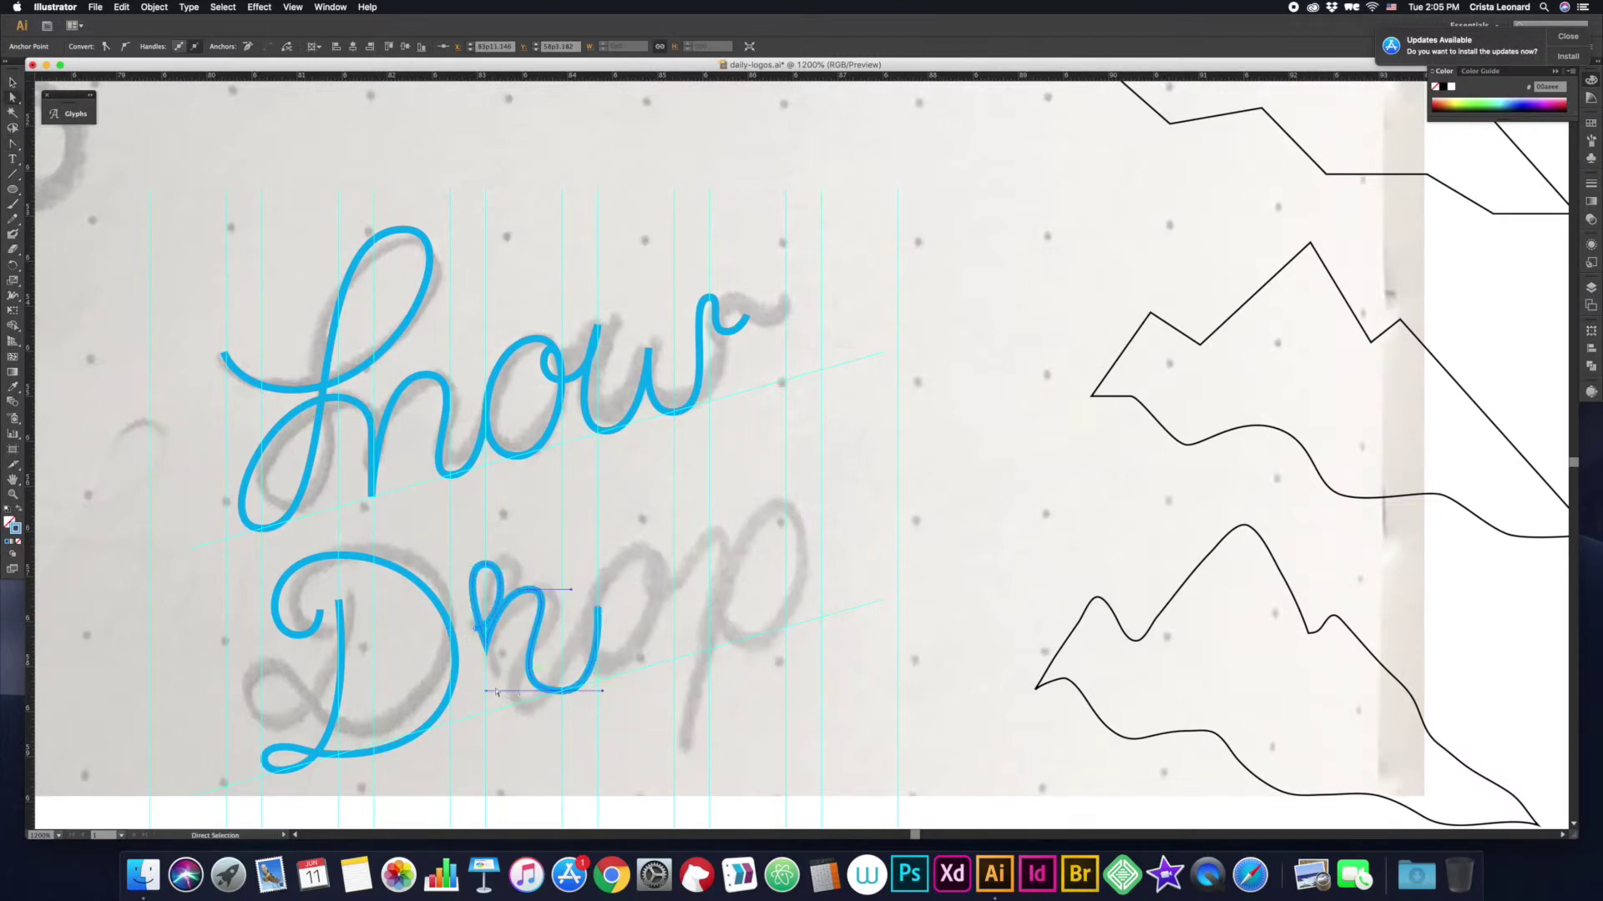
left_click(642, 658)
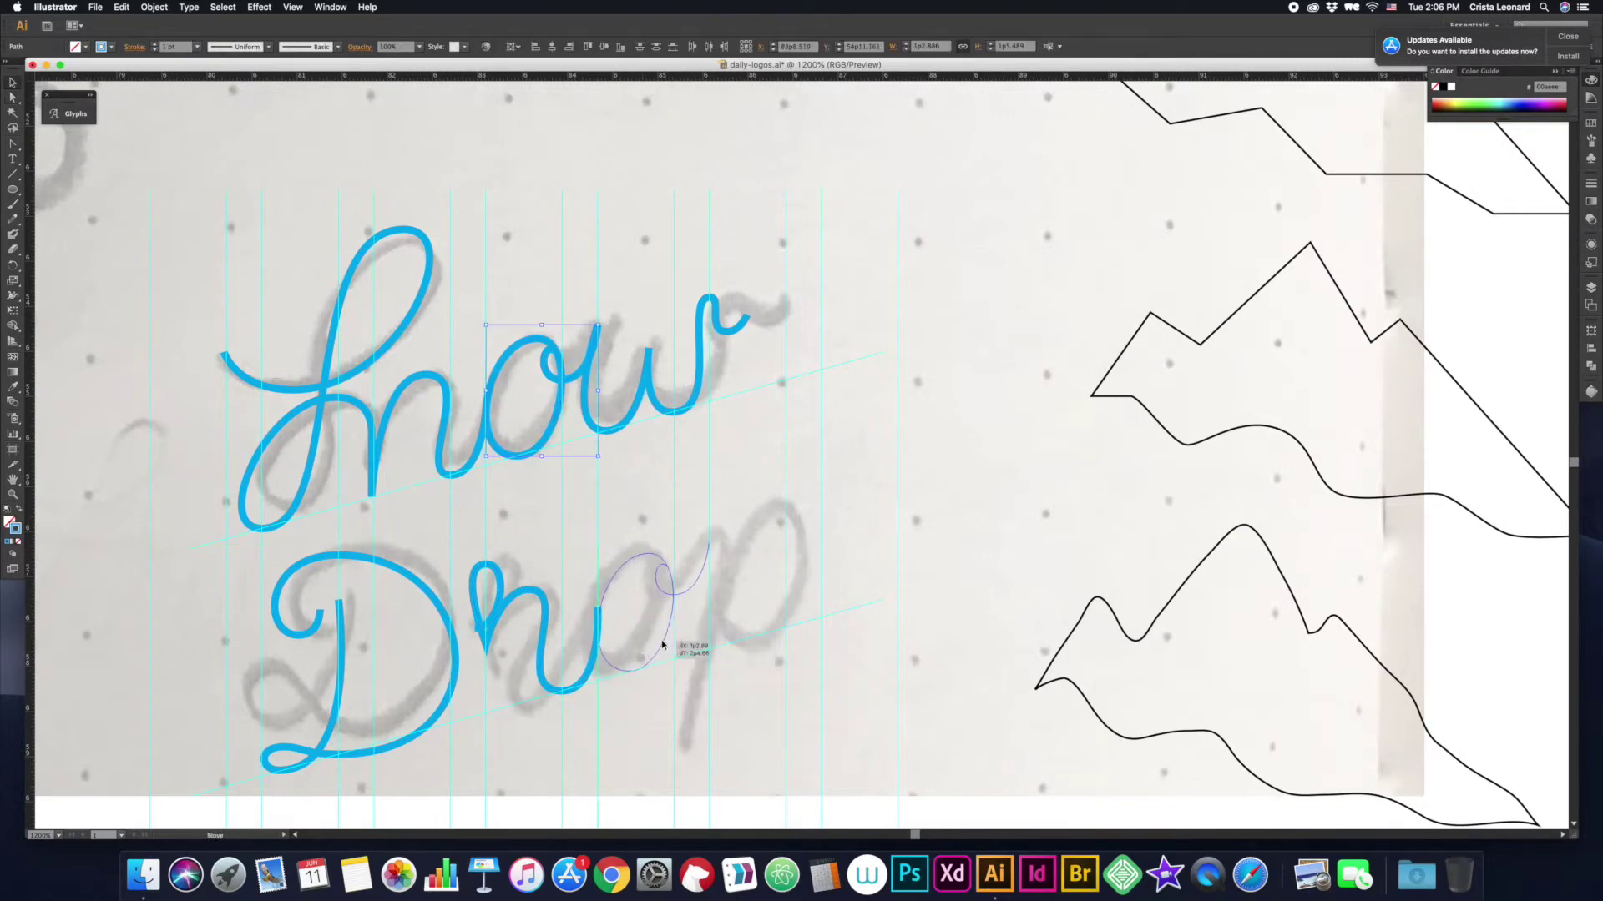
Step: Trace the o stroke, then the p with its stem and loop
left_click_drag(662, 643, 572, 697)
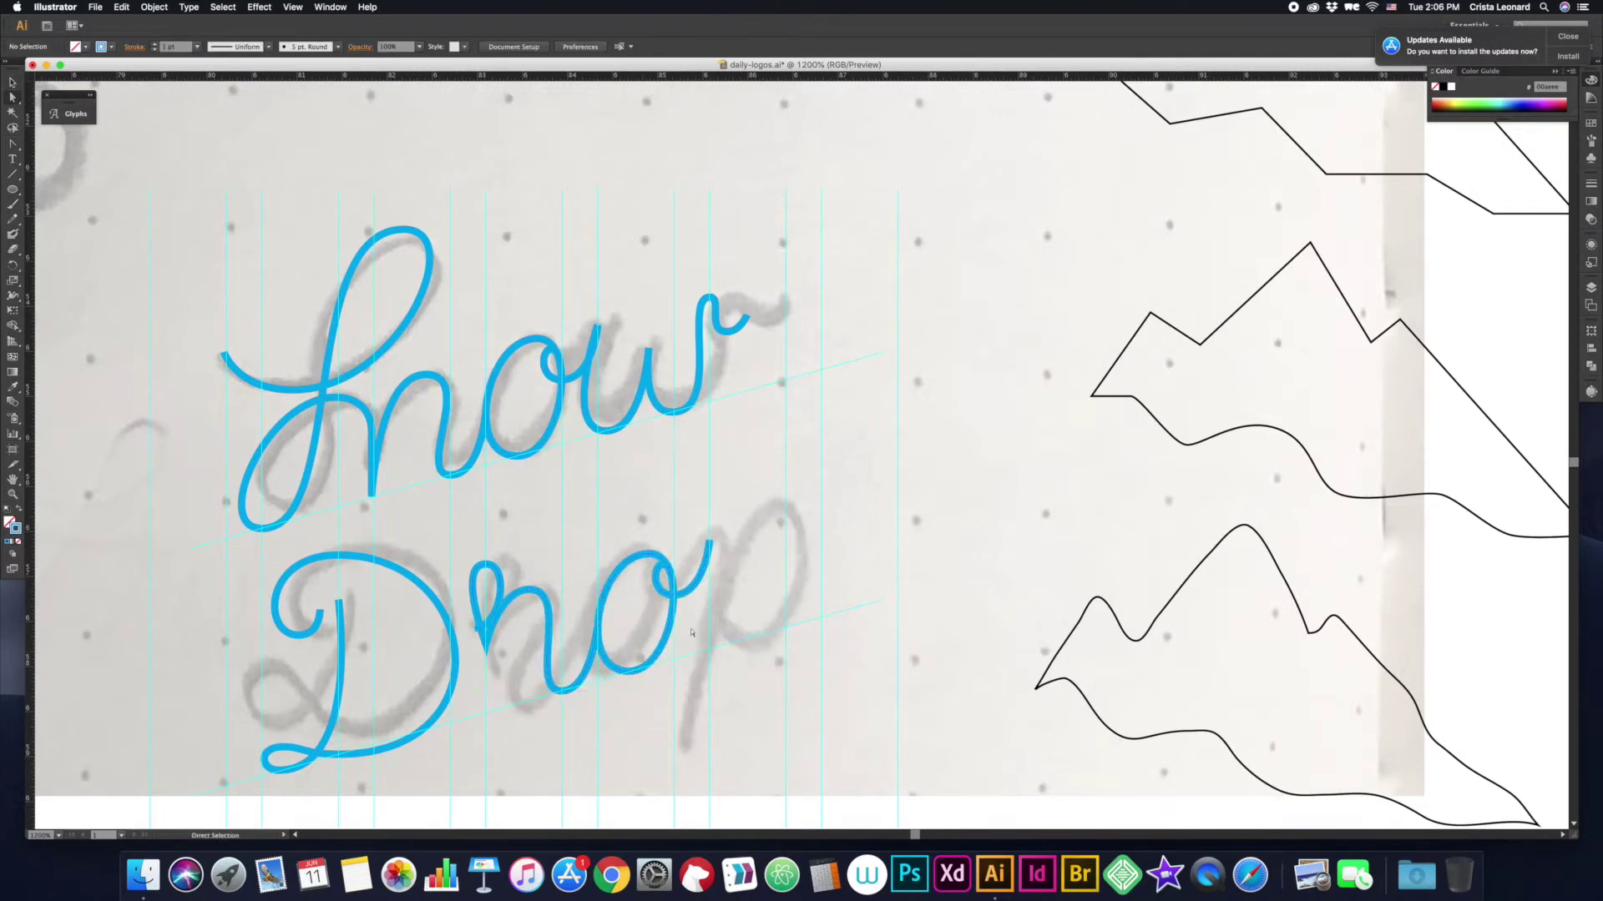
scroll(691, 632, "up", 2)
left_click(684, 772)
left_click_drag(784, 531, 856, 550)
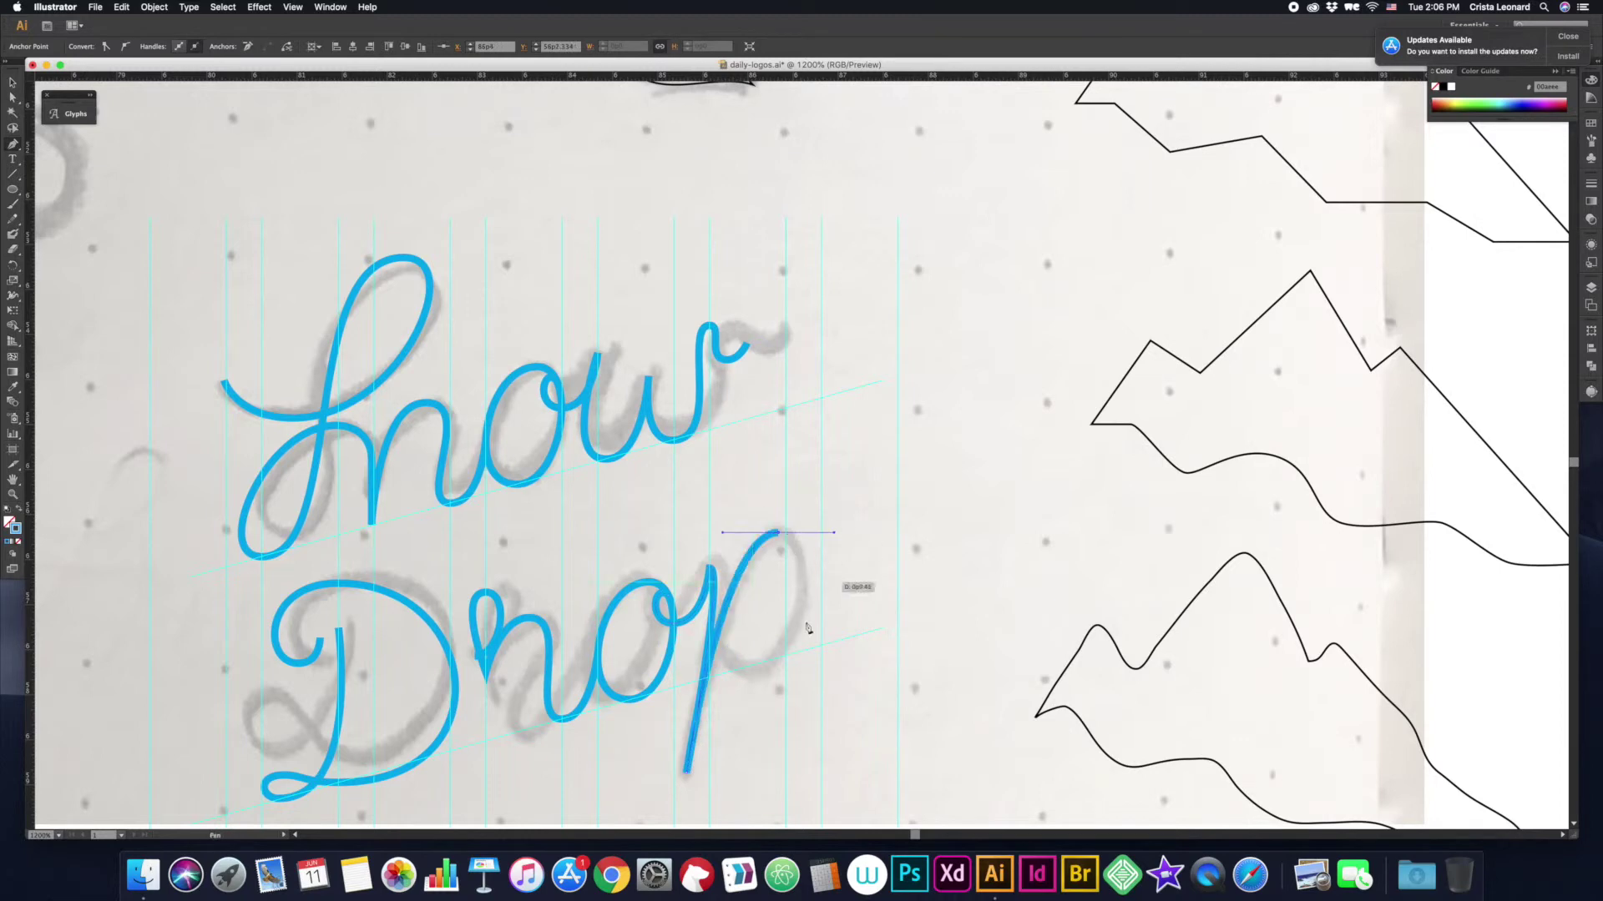
left_click_drag(719, 634, 710, 677)
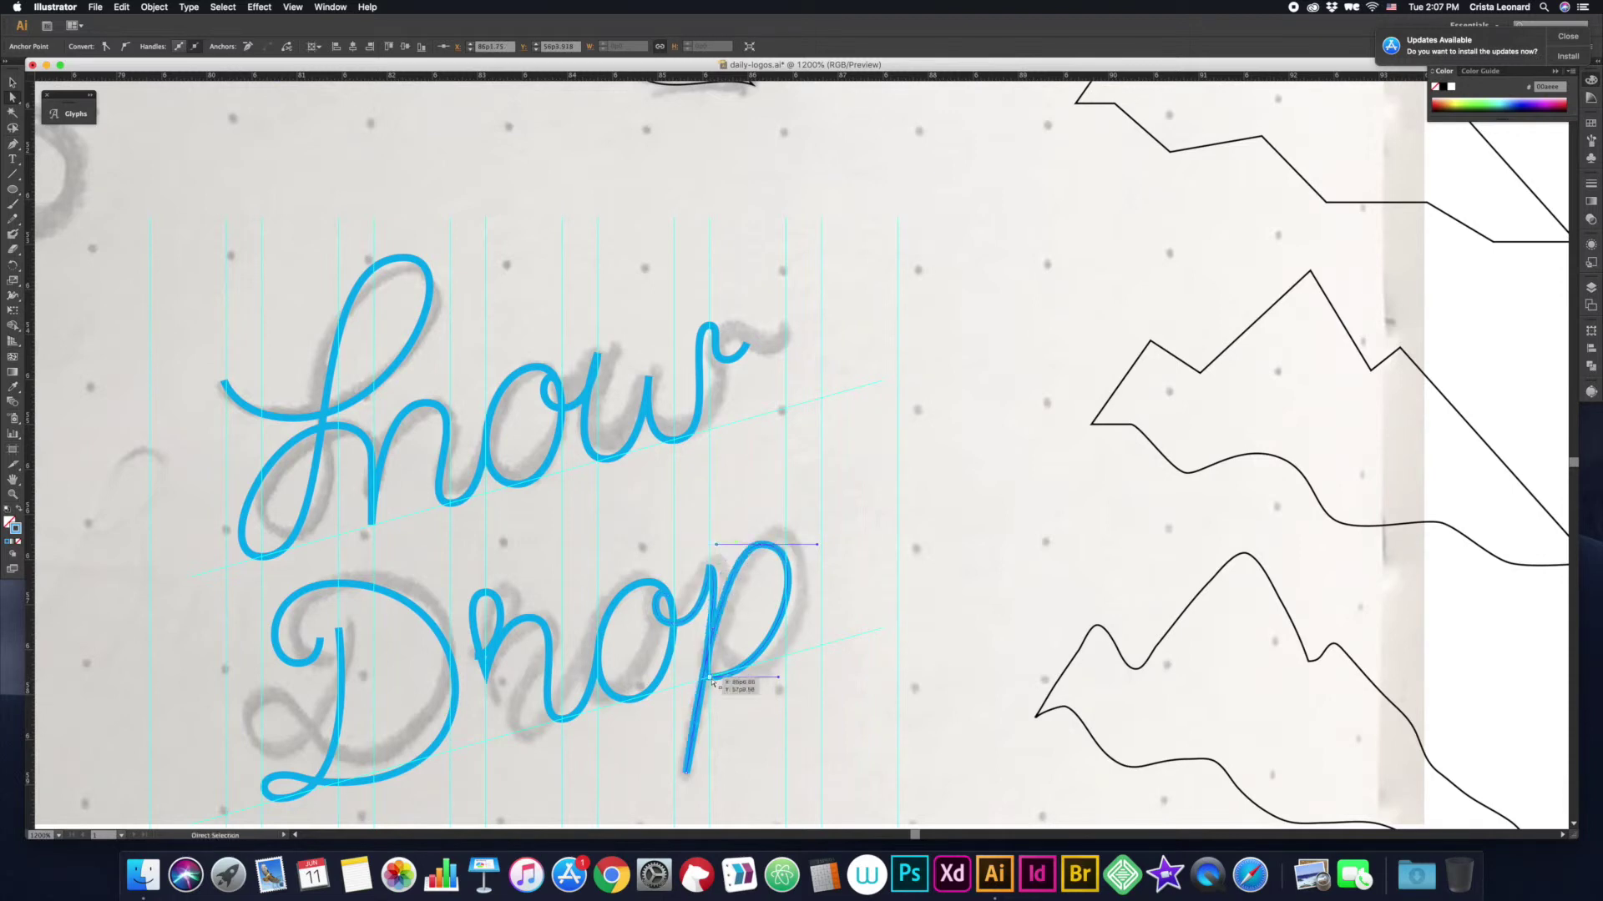
mouse_move(709, 677)
left_mouse_down()
mouse_move(735, 672)
mouse_move(718, 668)
left_mouse_up()
Step: Convert the p's top anchor point into a sharp corner
key("super+shift+a")
left_click(709, 569)
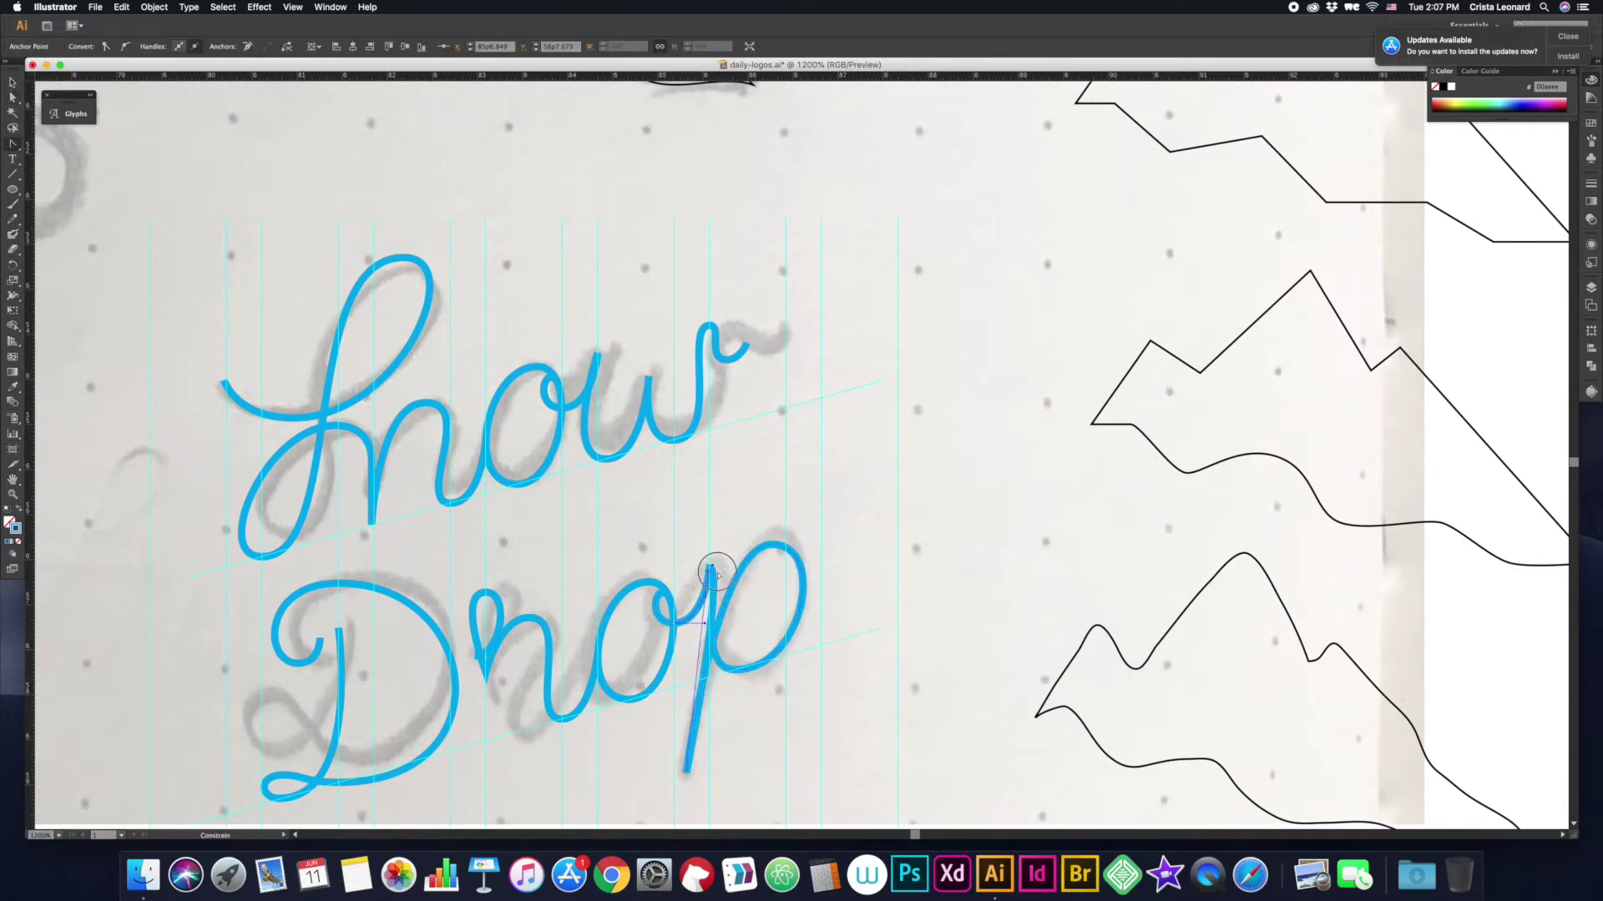
key("shift+c")
left_click_drag(725, 570, 732, 569)
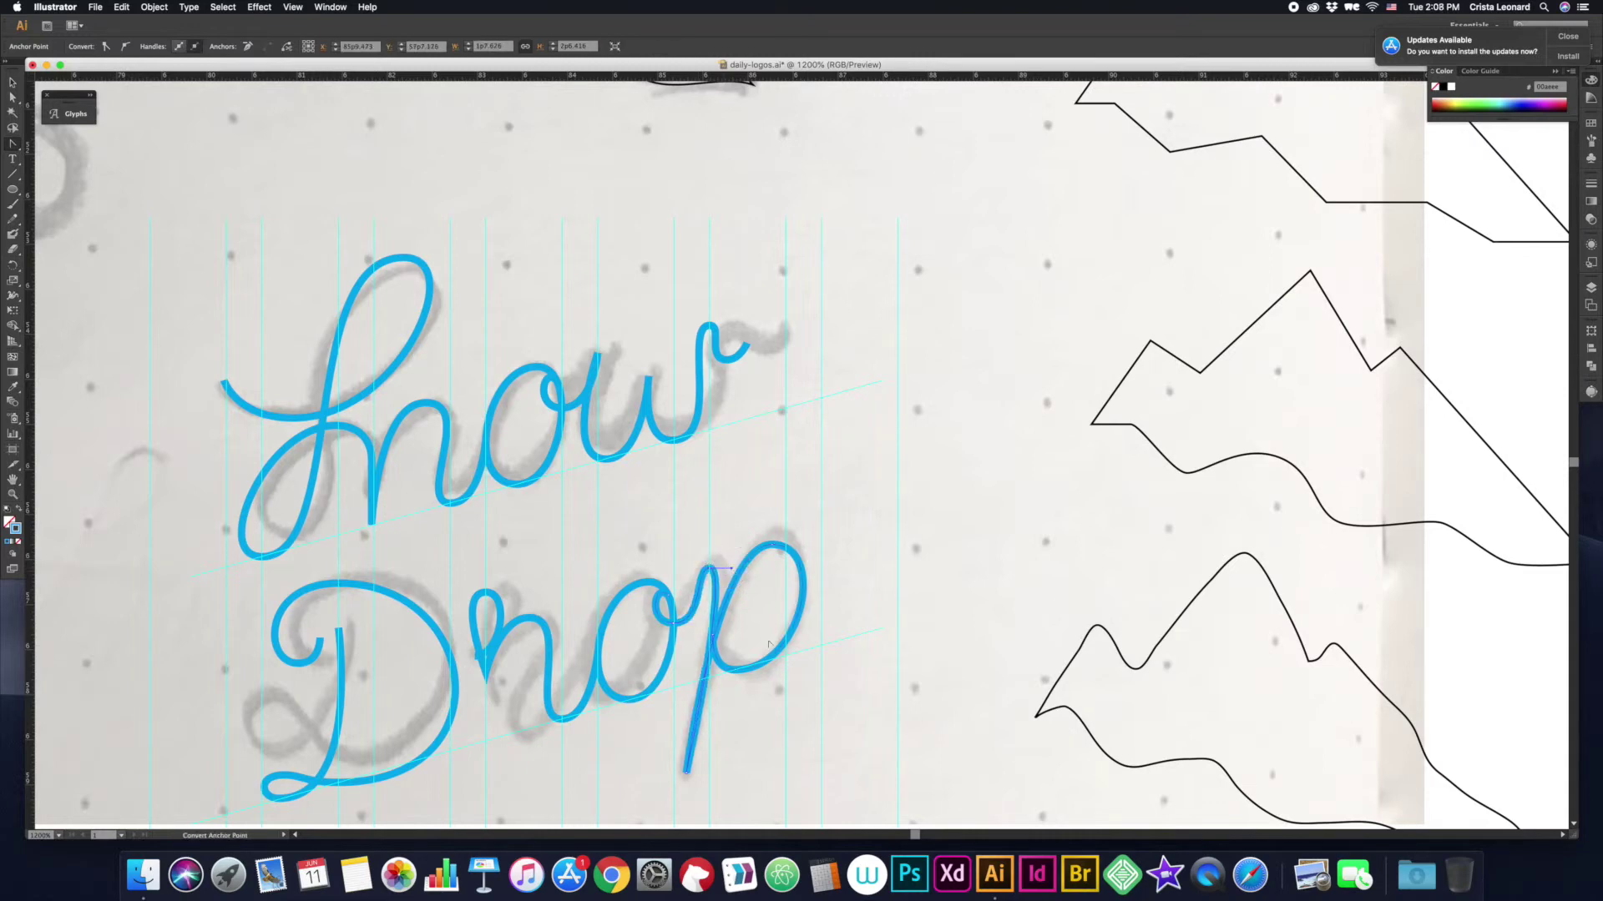
Step: Zoom out and pick a new stroke colour for the Snow Drop lettering
key("super+shift+a")
scroll(560, 568, "down", 1)
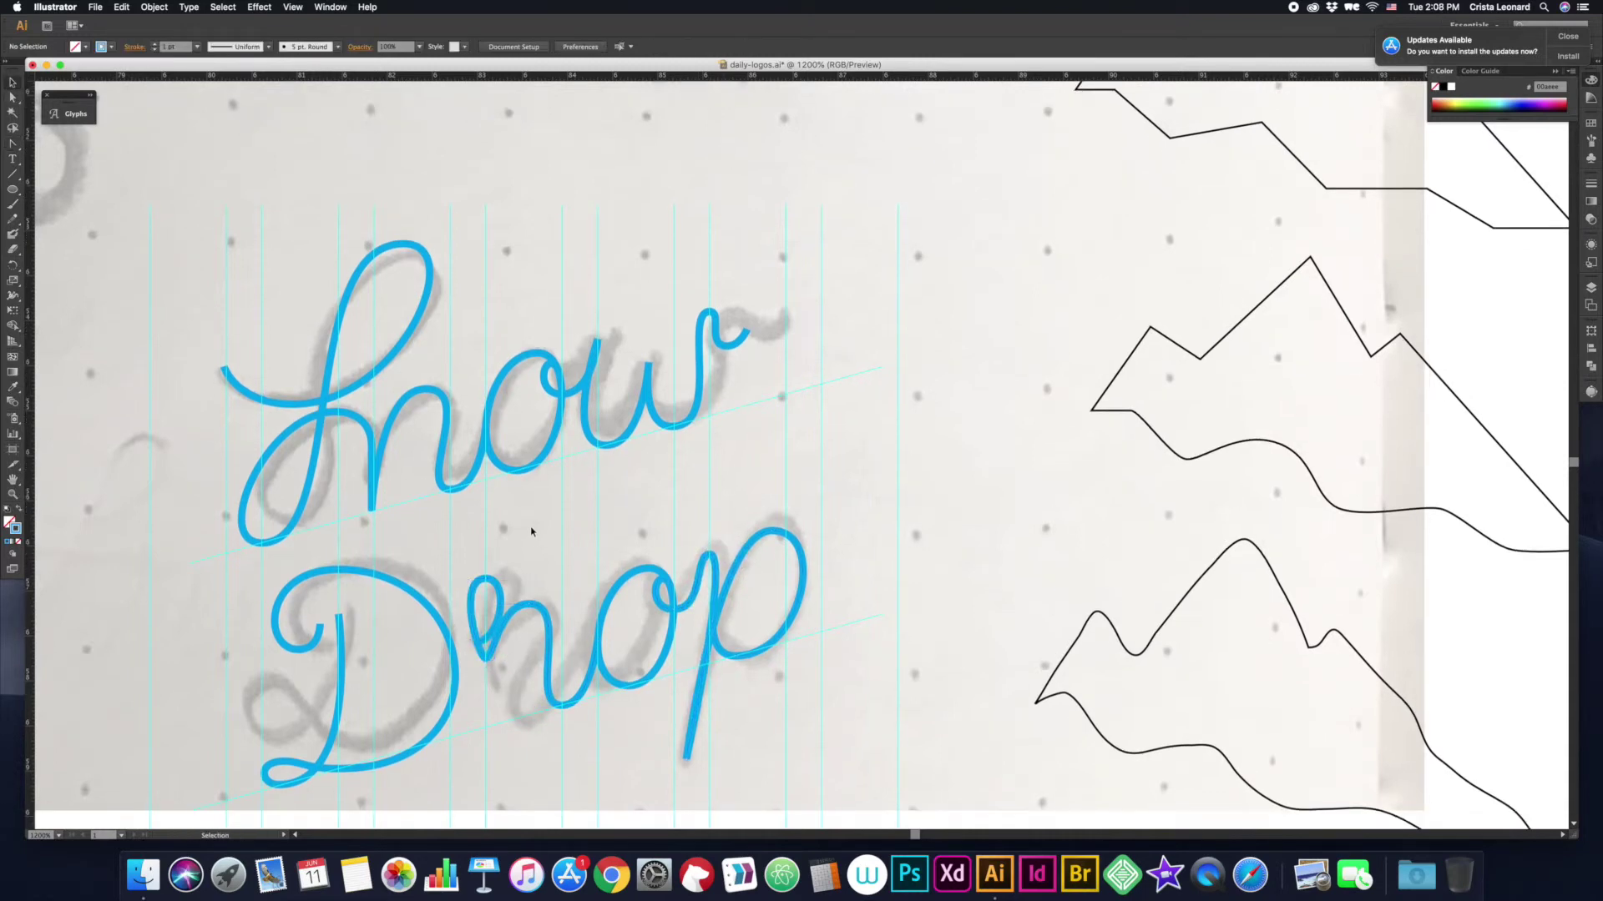
key("super+minus")
left_click(624, 565)
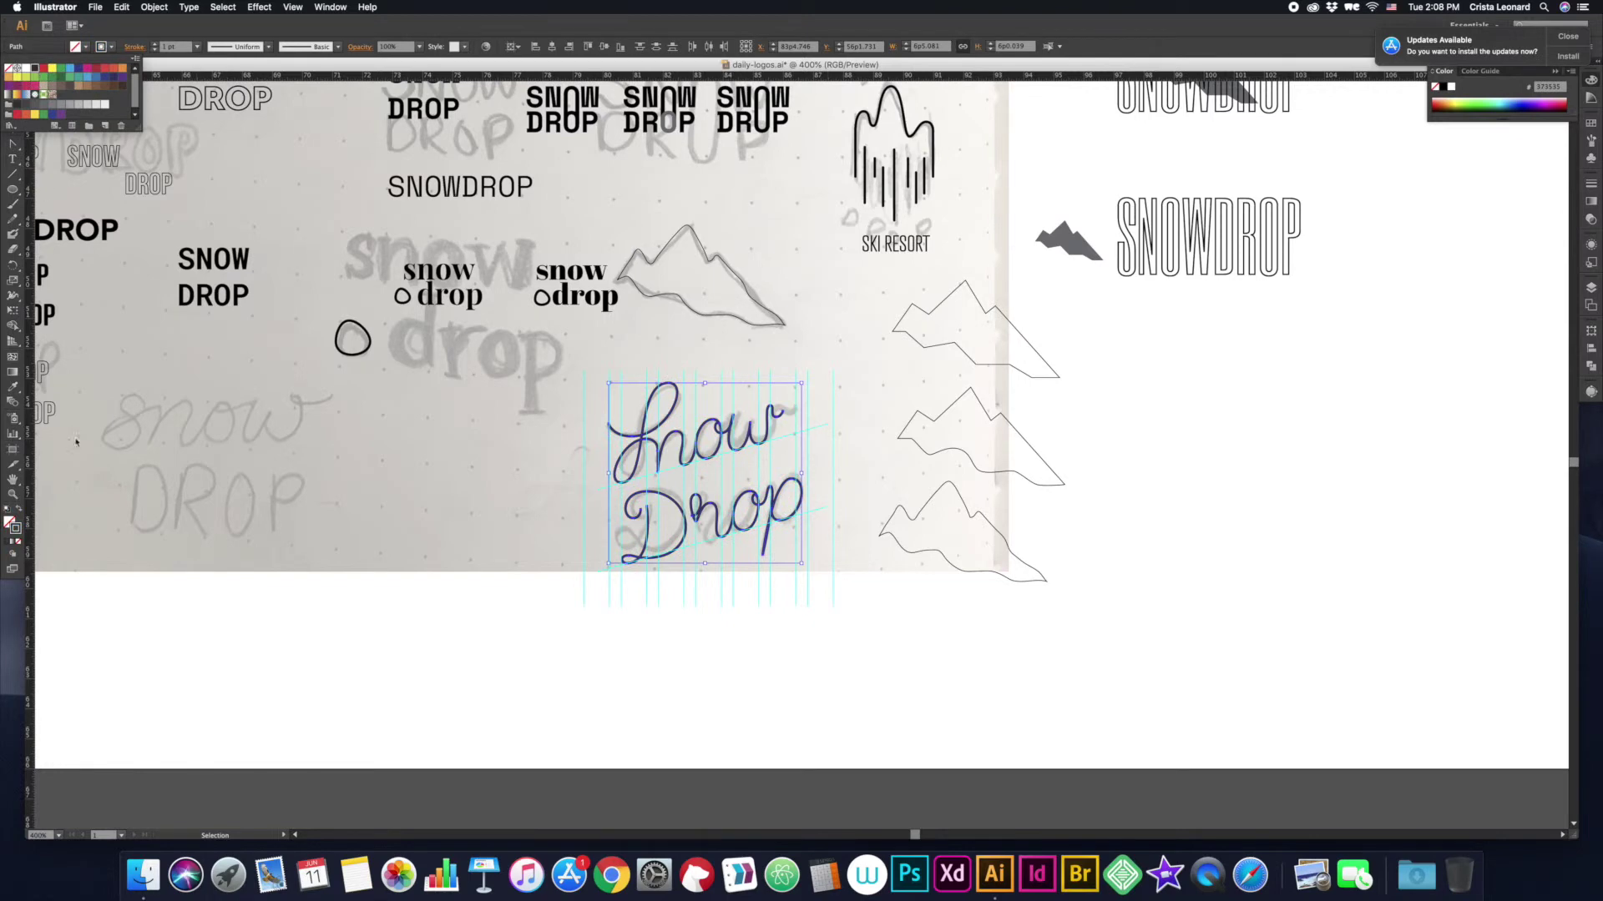
Step: Apply the darker stroke colour and place a copy of Snow Drop to its left
key("Return")
scroll(835, 465, "up", 2)
left_click(668, 576)
left_click_drag(791, 592, 525, 592)
Step: Copy a mountain outline to the right, fill it black, move it down, and duplicate SNOWDROP below
key("super+minus")
scroll(754, 464, "right", 1)
scroll(755, 464, "right", 3)
mouse_move(625, 451)
left_mouse_down()
mouse_move(990, 467)
mouse_move(969, 467)
left_mouse_up()
key("shift+x")
left_click_drag(835, 401, 835, 483)
mouse_move(968, 417)
left_mouse_down()
mouse_move(973, 482)
mouse_move(928, 482)
mouse_move(978, 299)
mouse_move(1018, 351)
left_mouse_up()
left_click(948, 457)
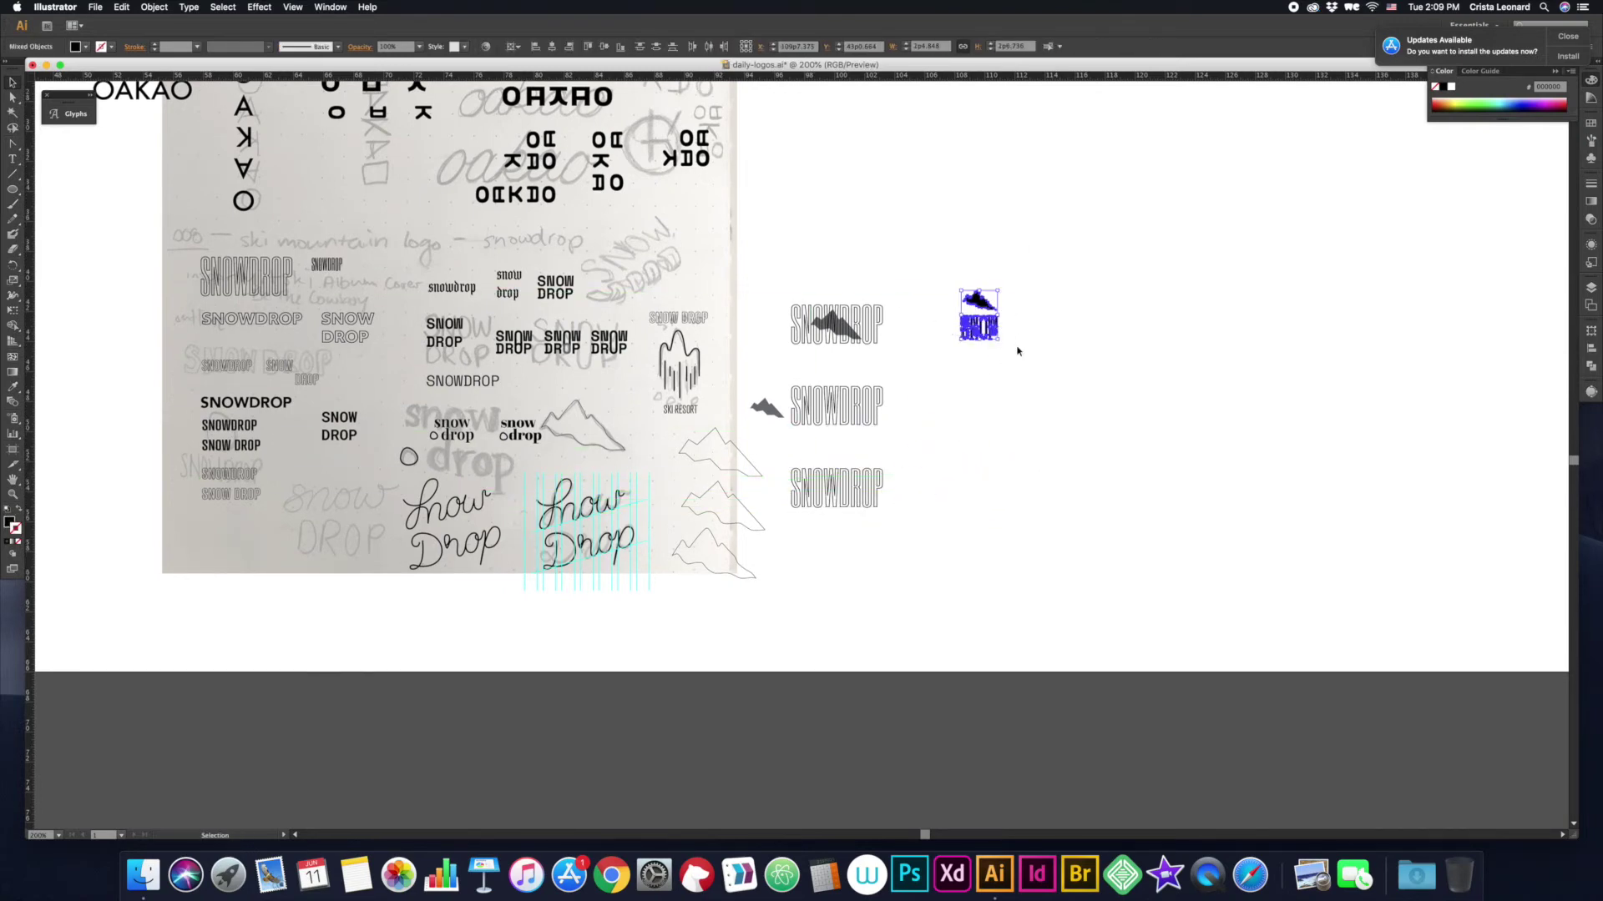
Step: Zoom in on the black mountain above SNOW DROP and select the mountain
left_click(1074, 350)
left_click_drag(951, 280, 1006, 349)
left_click(715, 333)
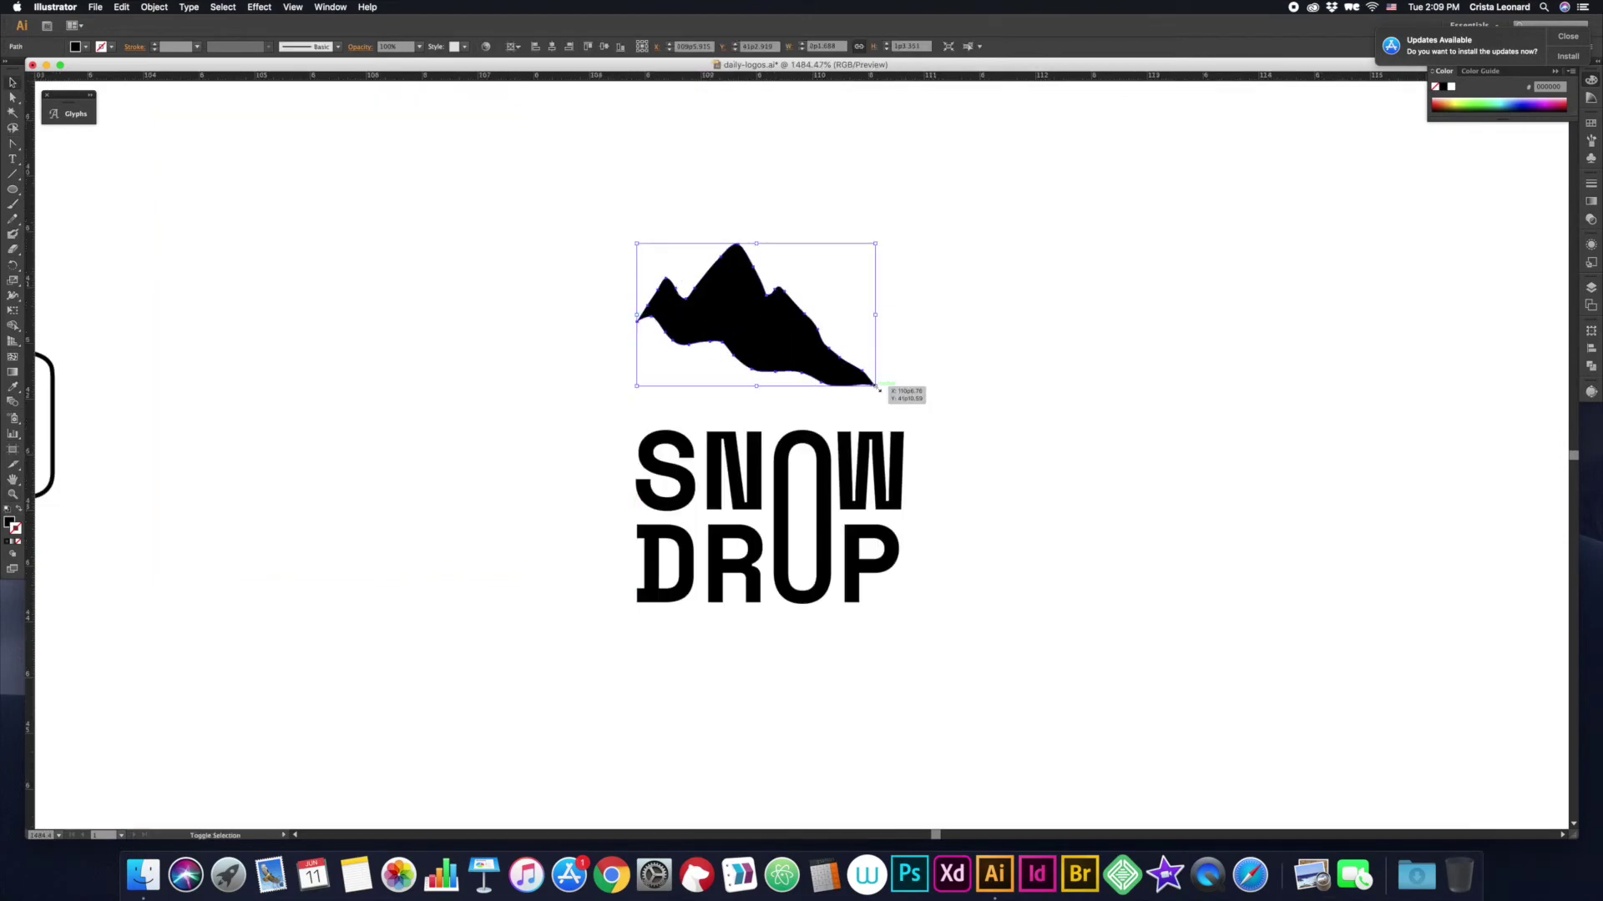